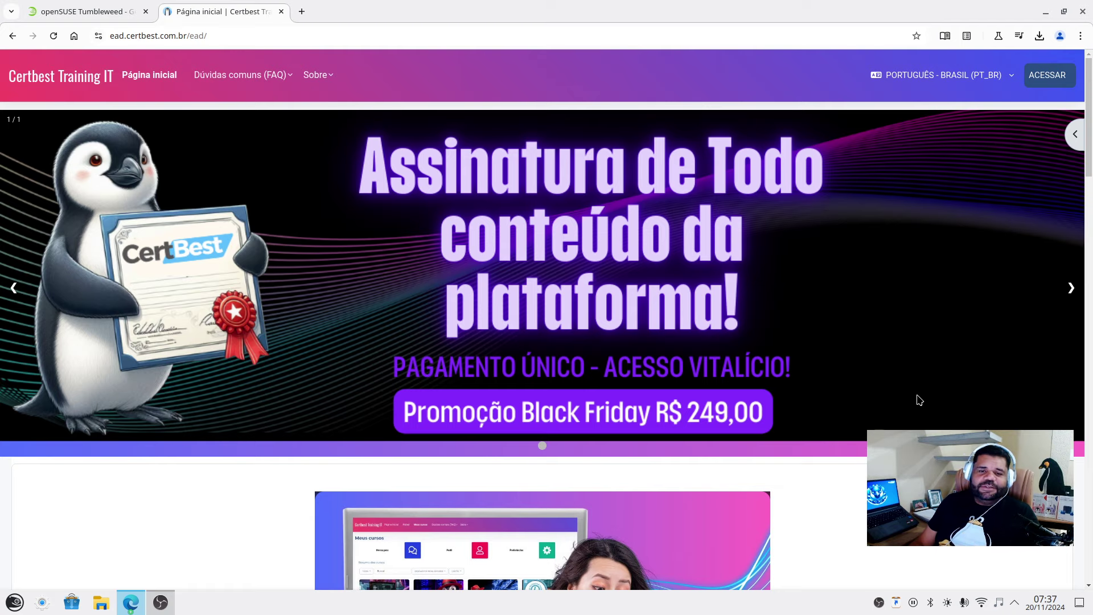
# Scroll to the pricing and highlight the R$ 83,00 installment and R$ 249,00 full price
pyautogui.scroll(-2, 921, 398)
pyautogui.scroll(2, 922, 401)
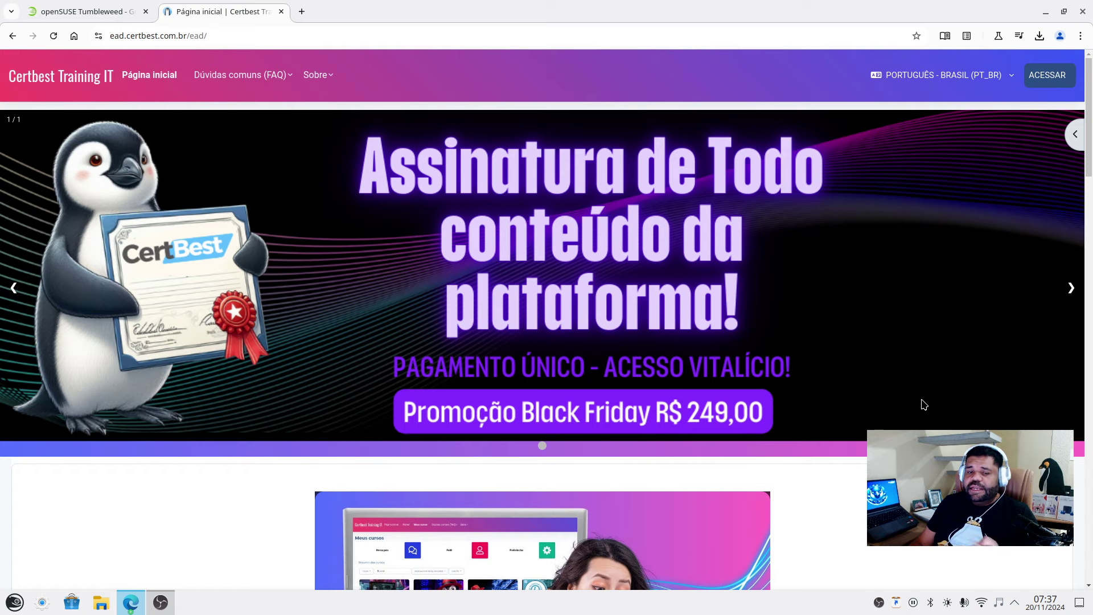
pyautogui.scroll(-7, 923, 404)
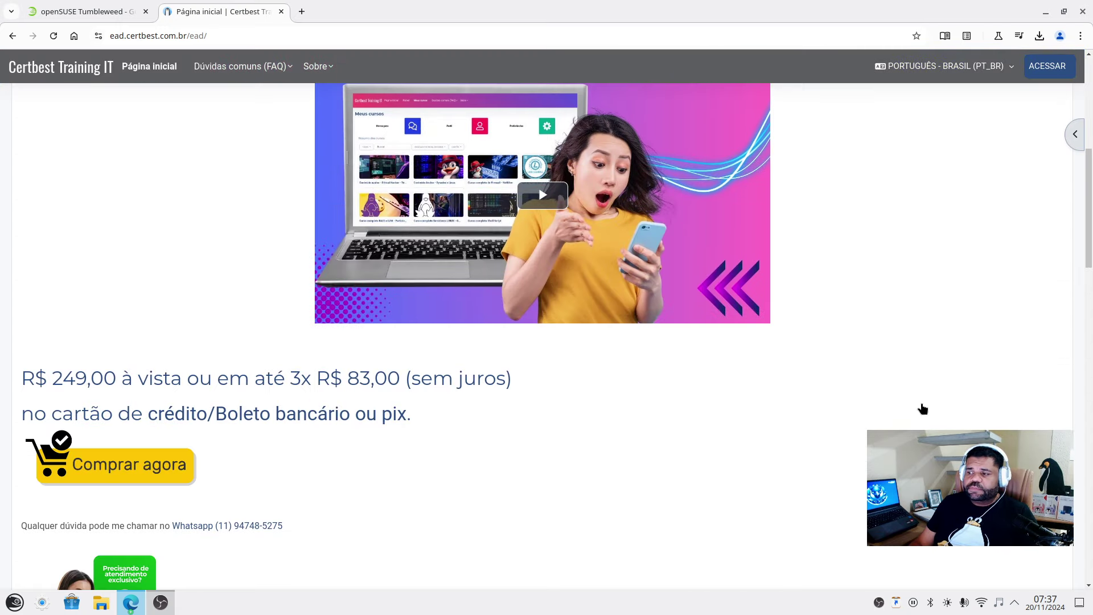
pyautogui.scroll(-1, 922, 409)
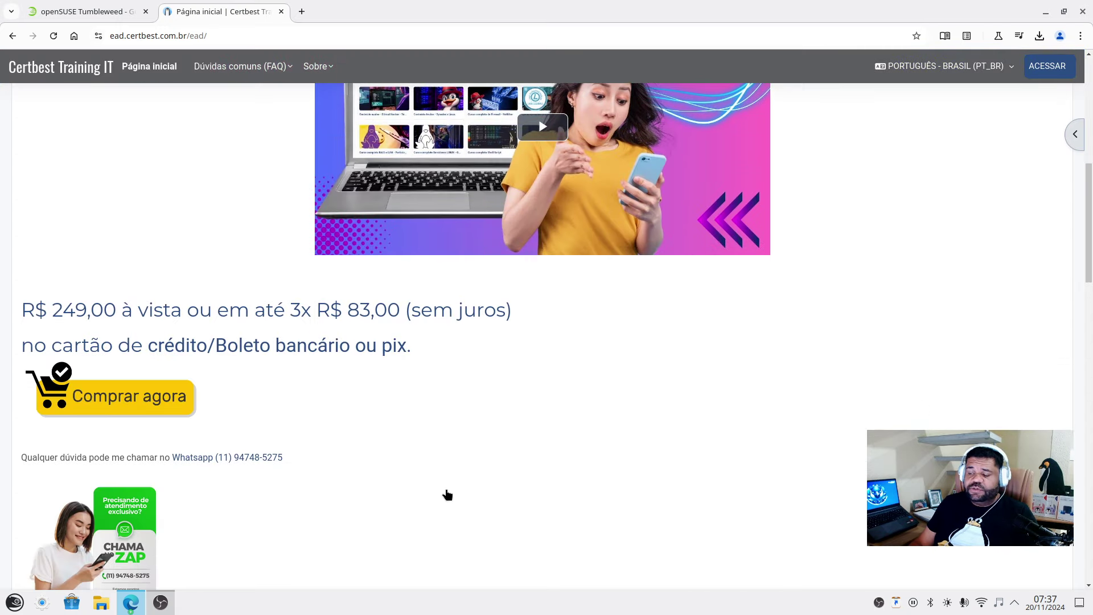
pyautogui.moveTo(301, 315); pyautogui.dragTo(392, 334)
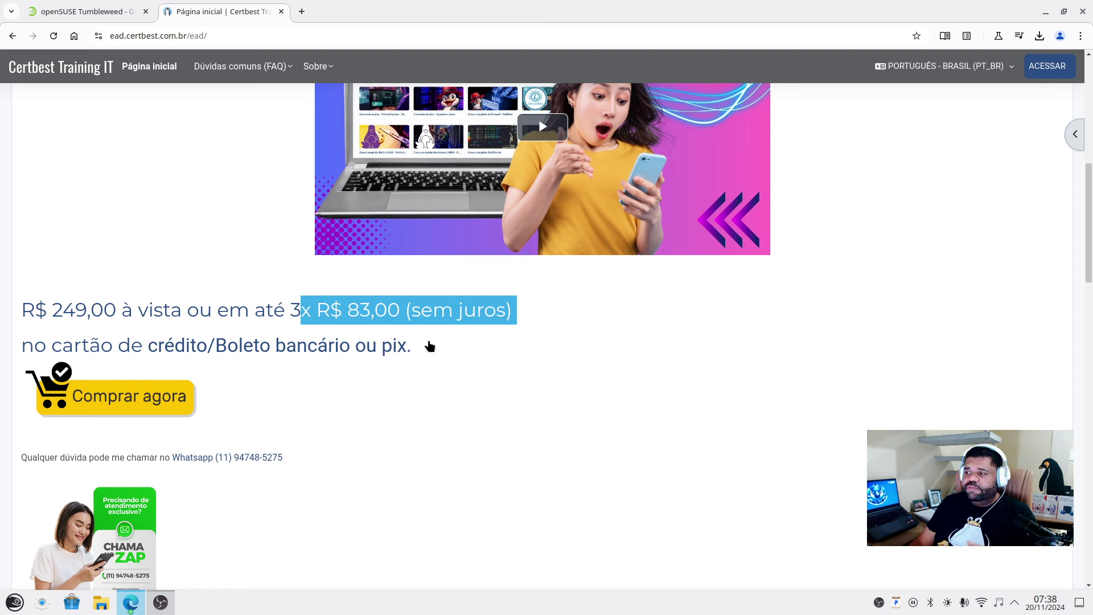
pyautogui.moveTo(36, 312); pyautogui.dragTo(127, 312)
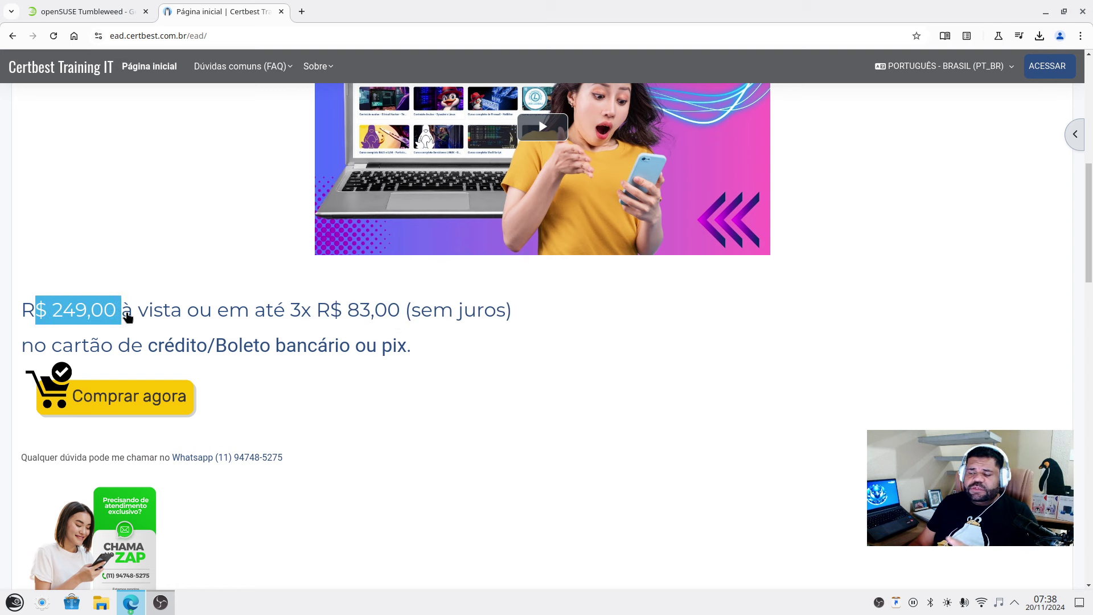
# Highlight the gift-book offer paragraph and the digital-format phrase, then continue scrolling down
pyautogui.scroll(-2, 312, 393)
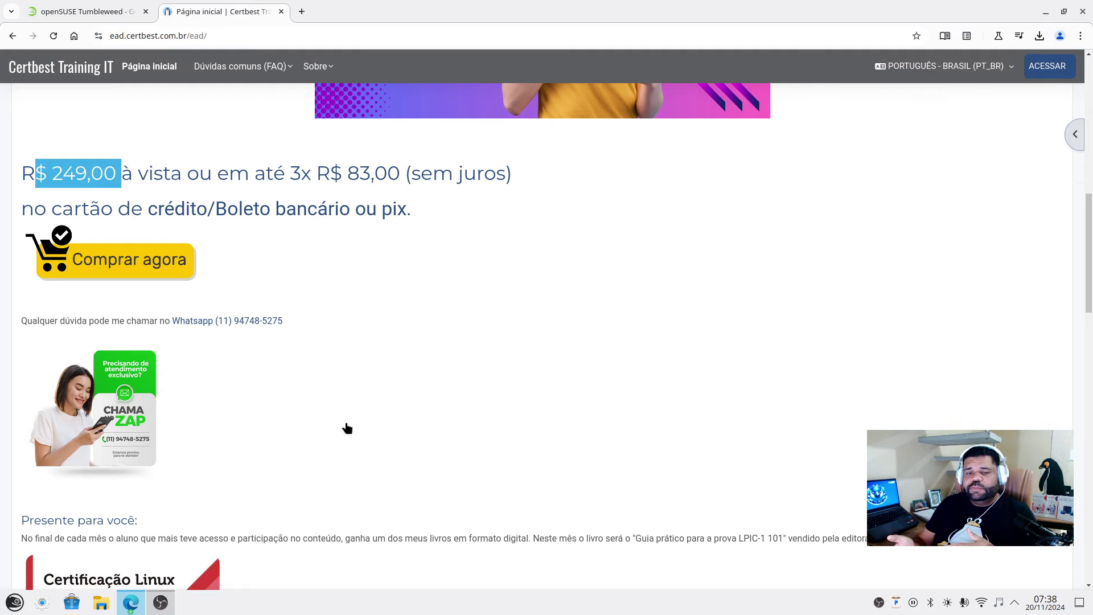
pyautogui.scroll(-4, 341, 430)
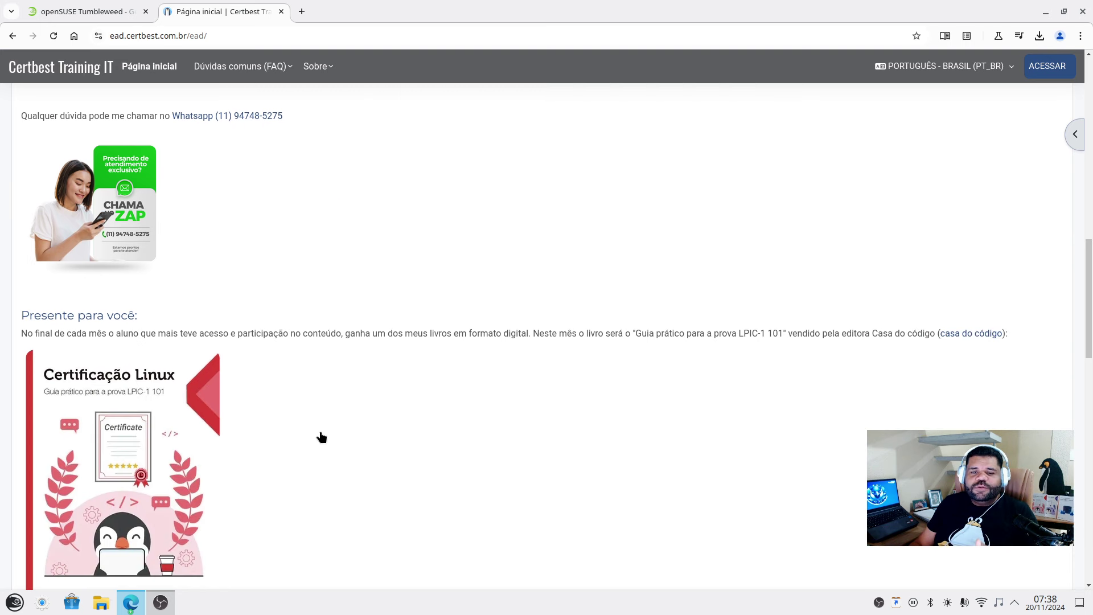
pyautogui.scroll(-1, 236, 404)
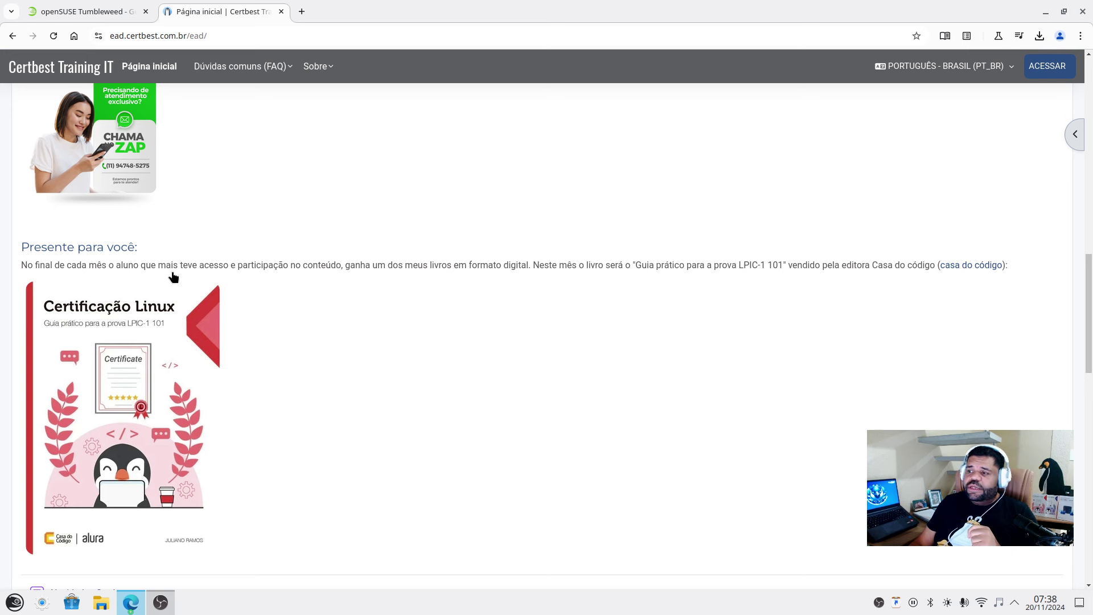
pyautogui.moveTo(85, 278); pyautogui.dragTo(228, 272)
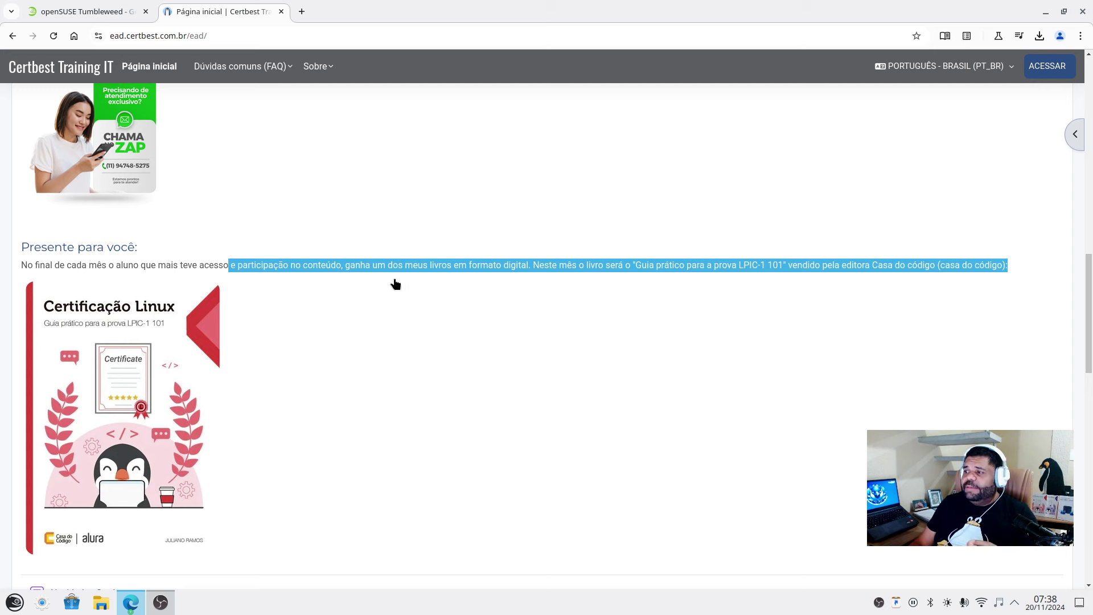
pyautogui.moveTo(475, 267); pyautogui.dragTo(614, 275)
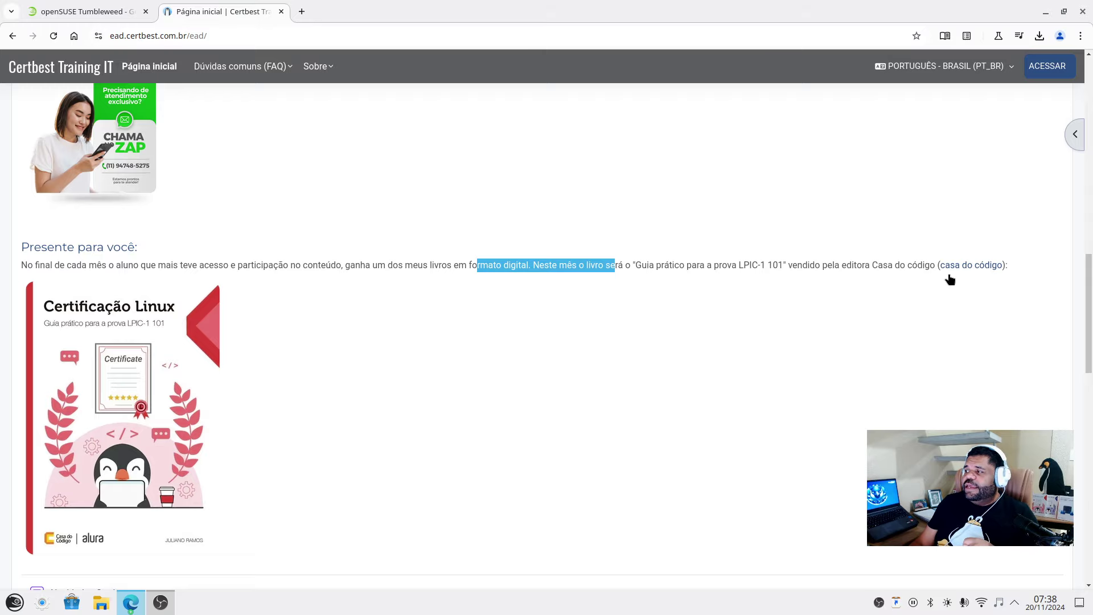
pyautogui.scroll(-5, 449, 478)
# Scroll through the Certbest course cards to review the catalogue
pyautogui.scroll(-6, 450, 483)
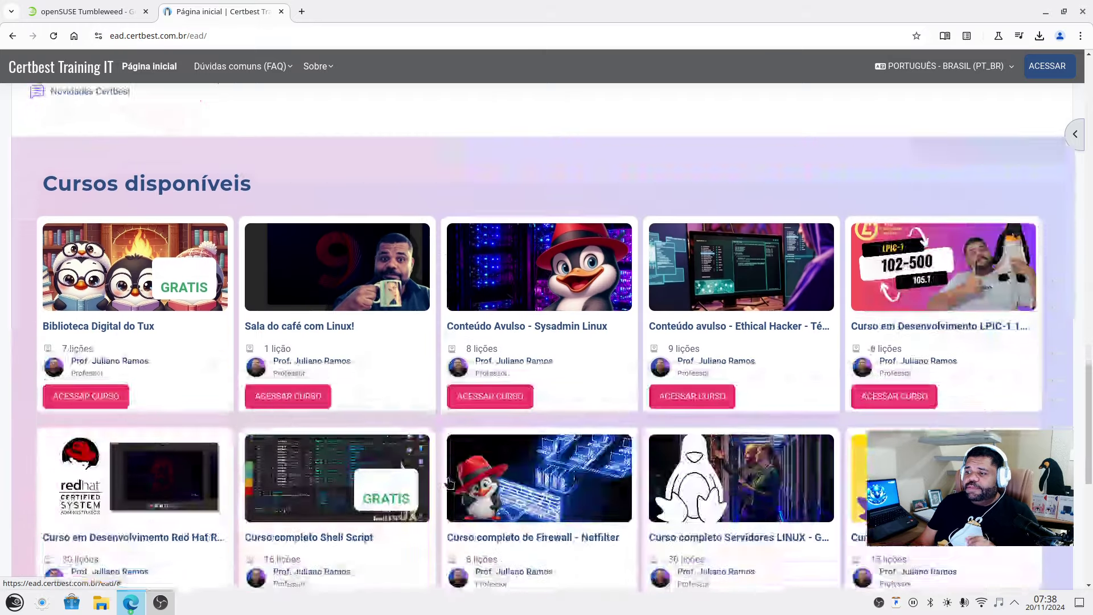
pyautogui.scroll(2, 446, 483)
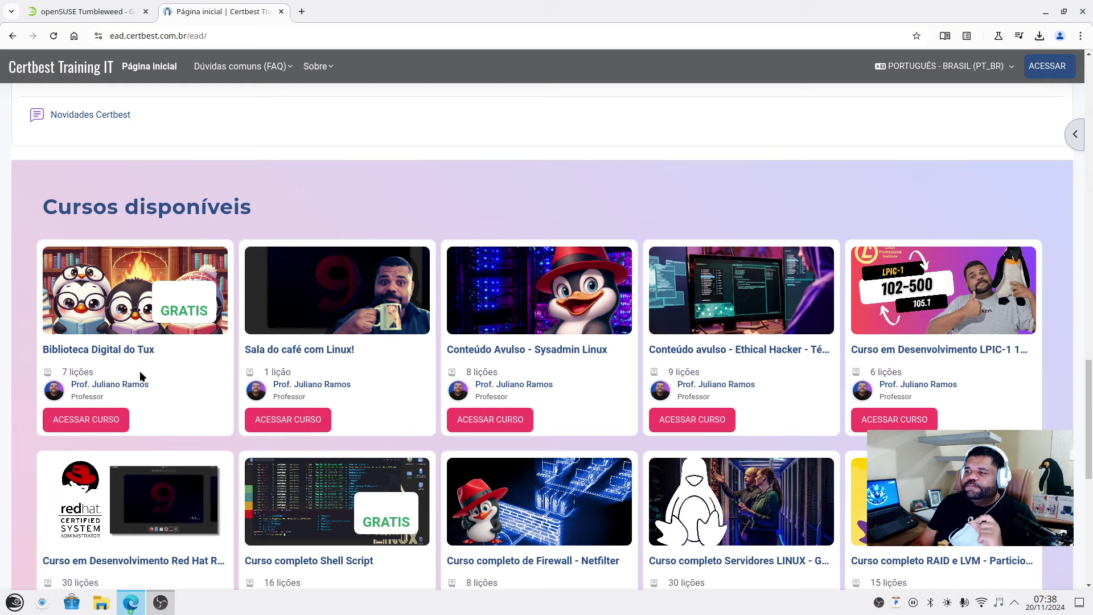
pyautogui.scroll(-3, 157, 358)
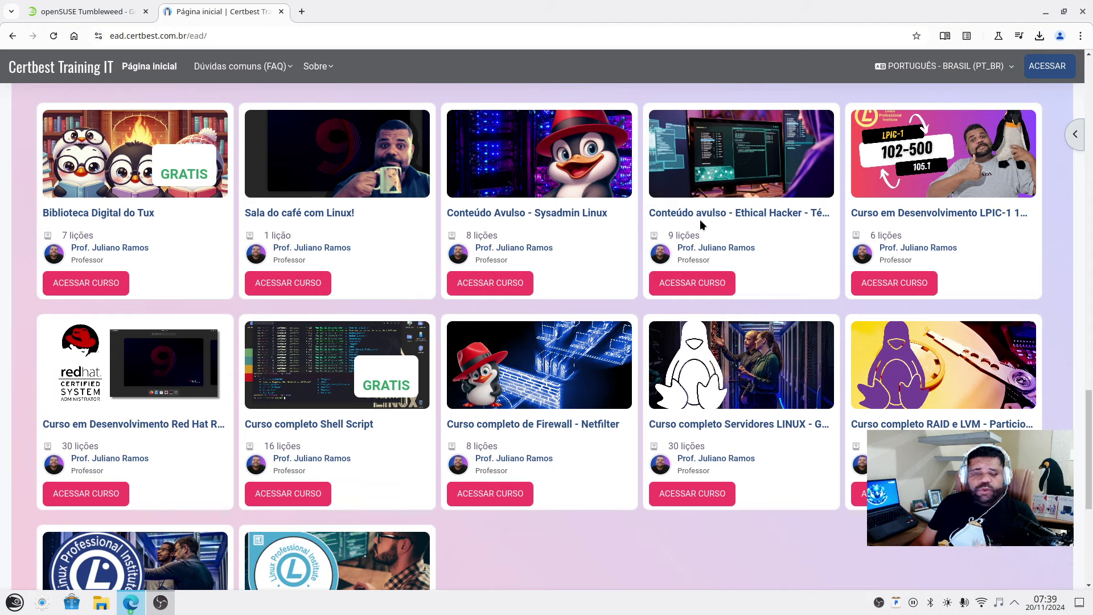
pyautogui.scroll(-3, 370, 510)
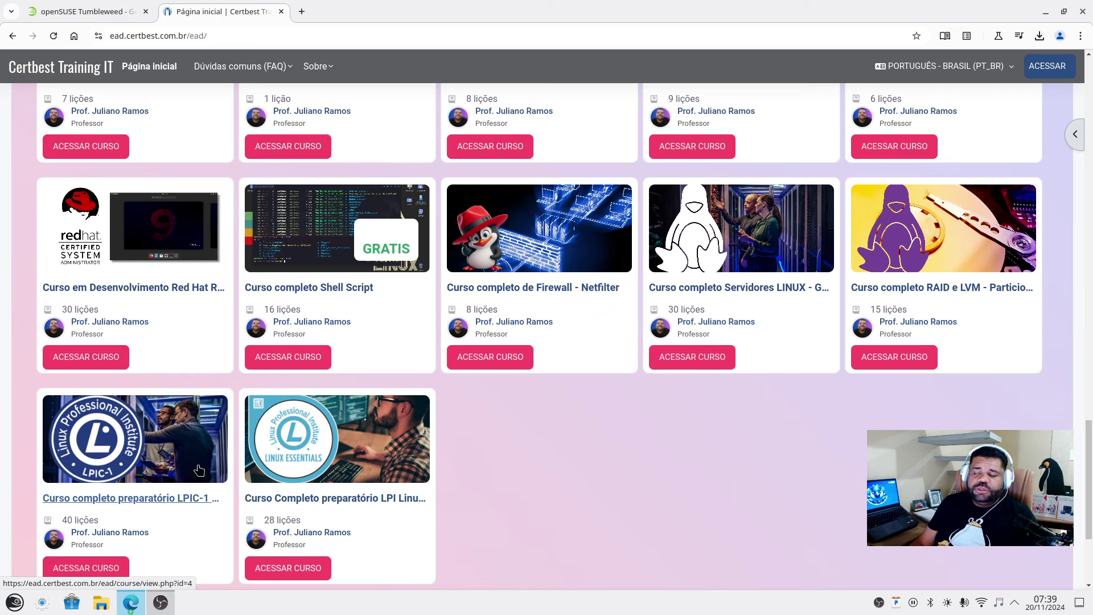
pyautogui.scroll(3, 199, 470)
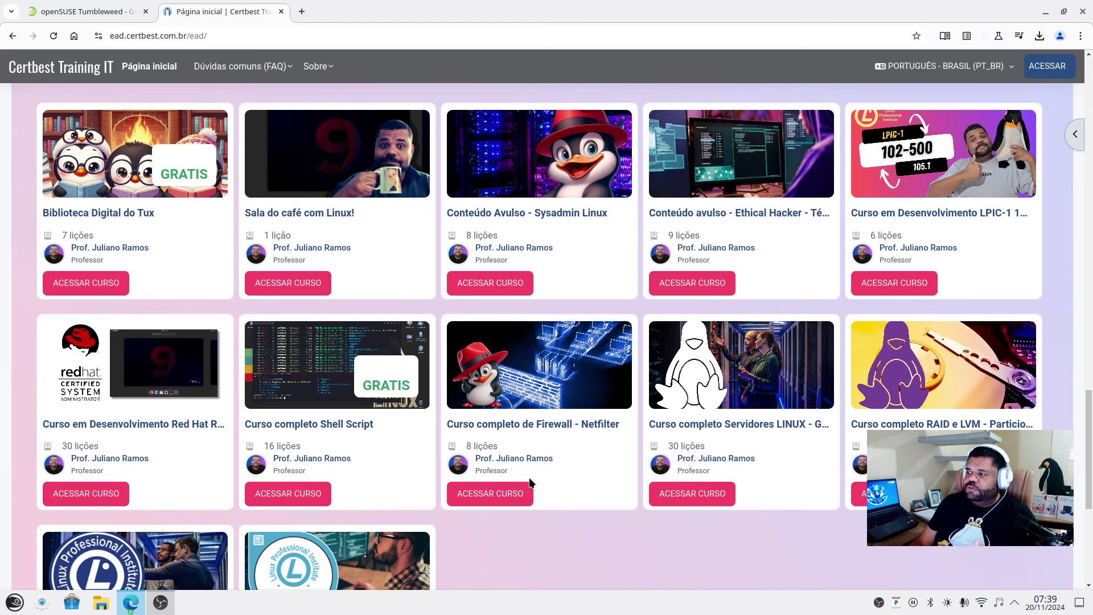
pyautogui.scroll(-2, 577, 483)
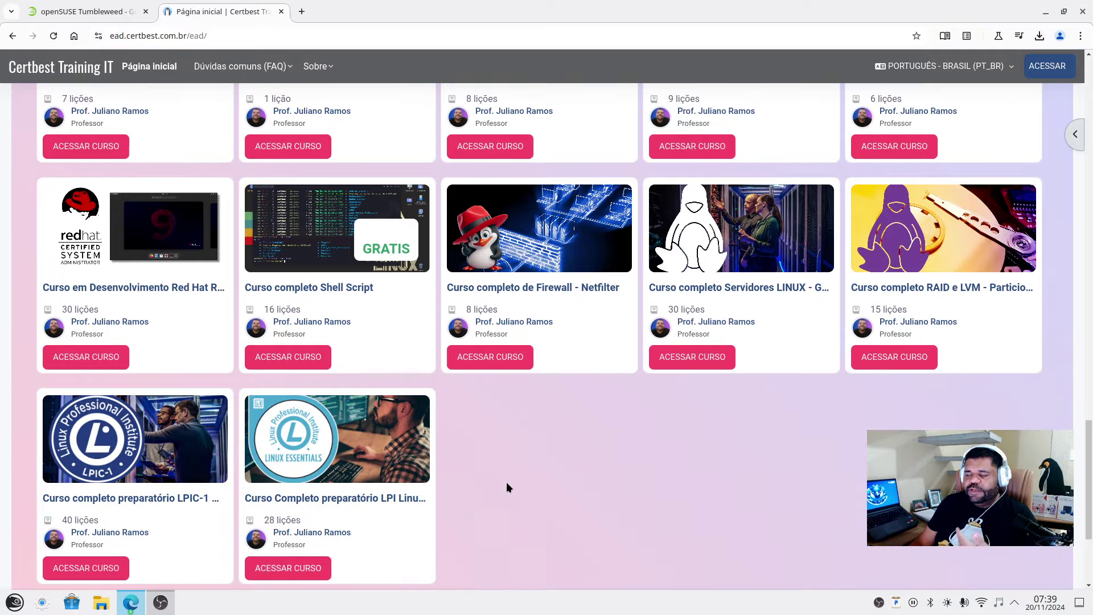
pyautogui.scroll(4, 506, 483)
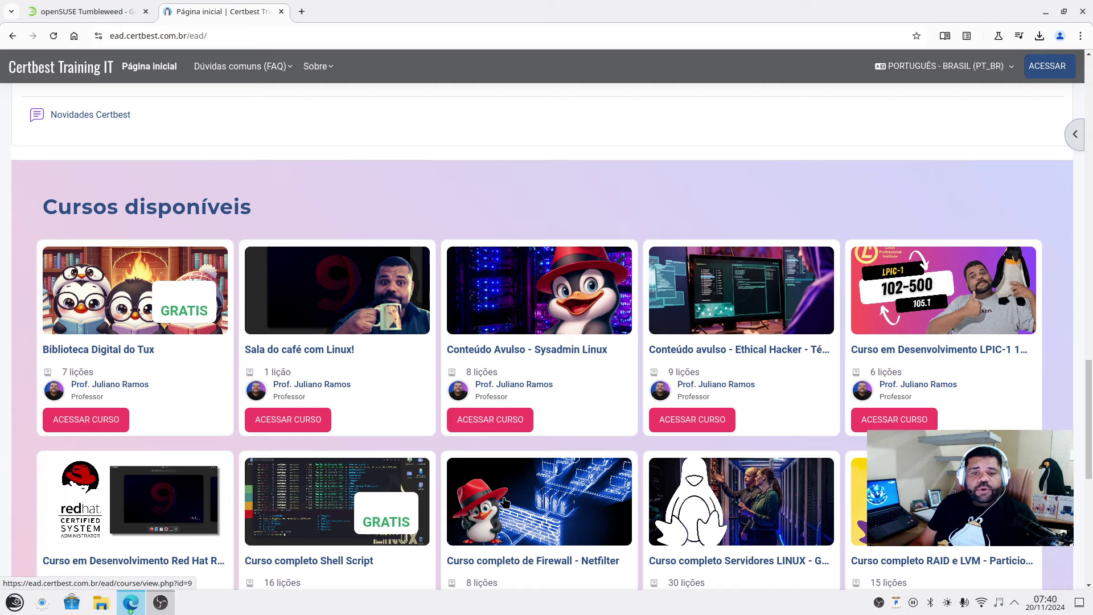
pyautogui.scroll(-15, 505, 501)
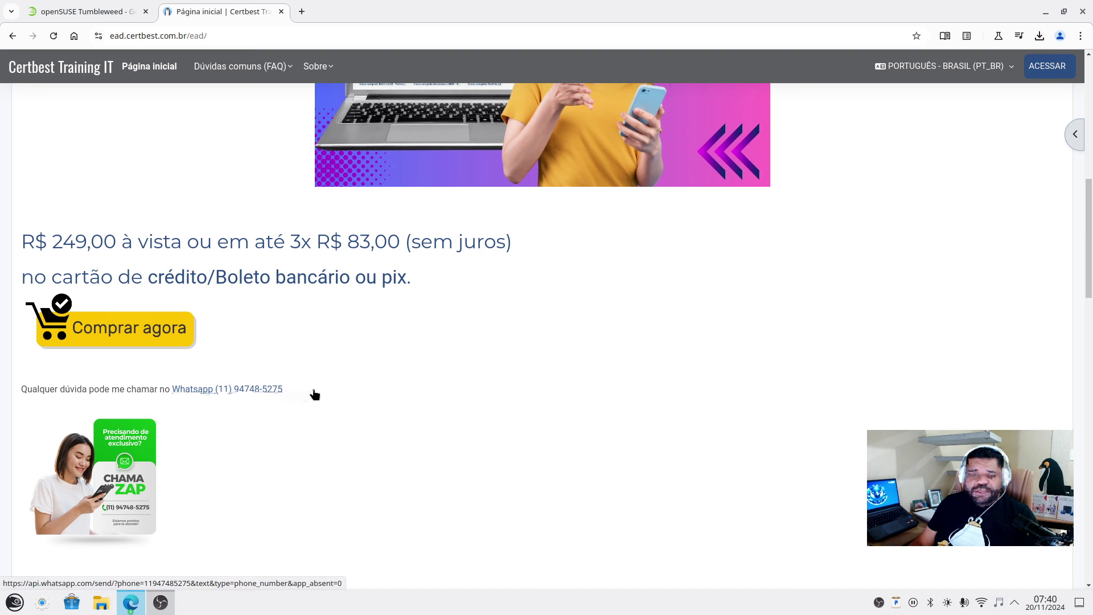
# Highlight the WhatsApp contact link text, then return to the top banner
pyautogui.moveTo(329, 393); pyautogui.dragTo(174, 401)
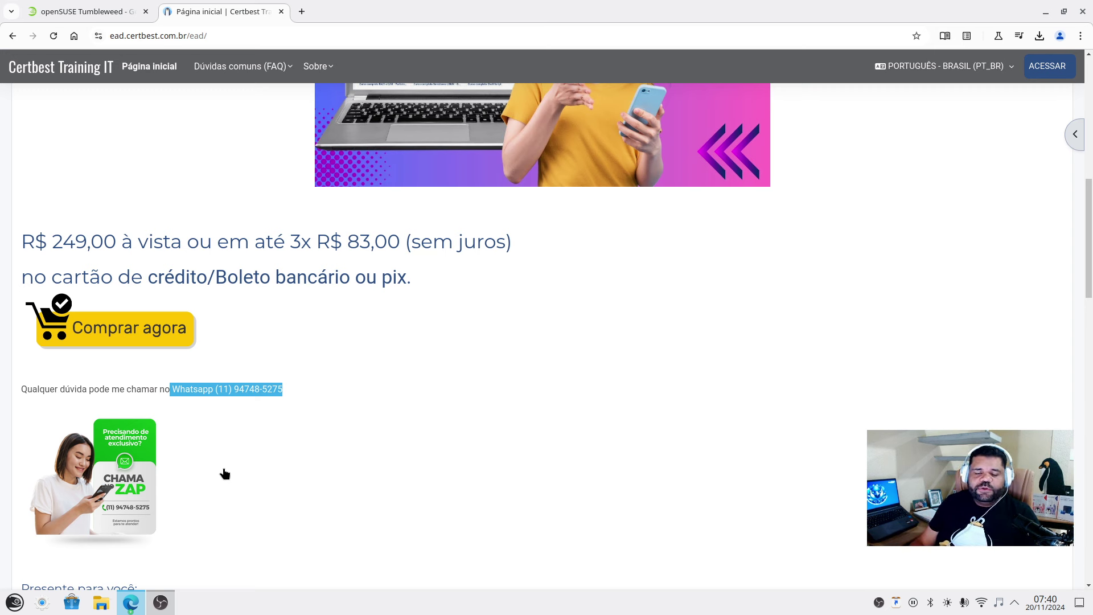
pyautogui.scroll(-5, 289, 506)
pyautogui.scroll(-7, 287, 505)
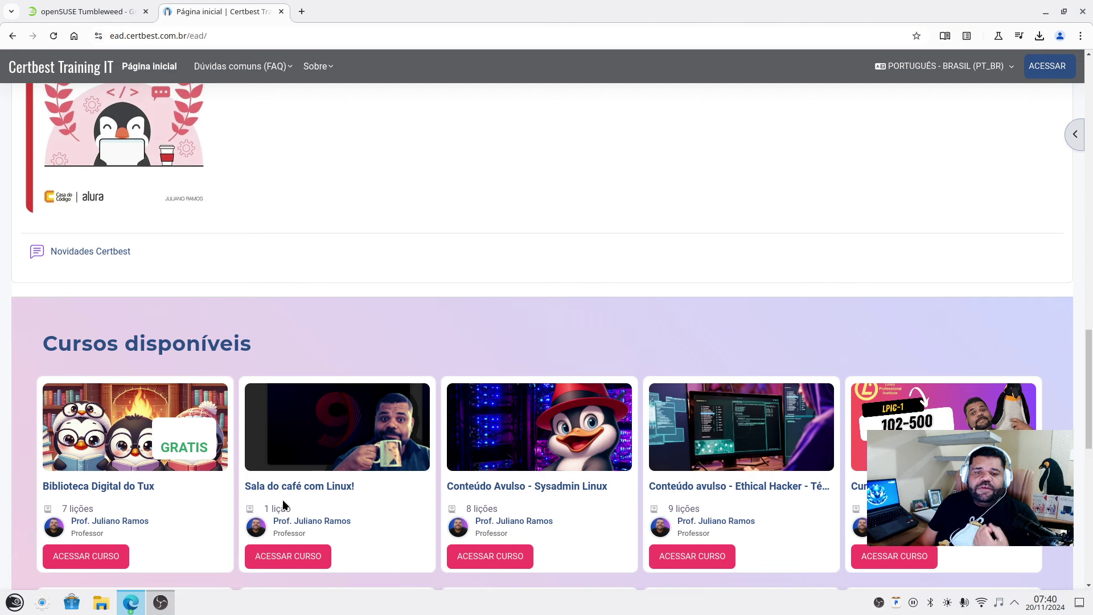
pyautogui.scroll(18, 279, 500)
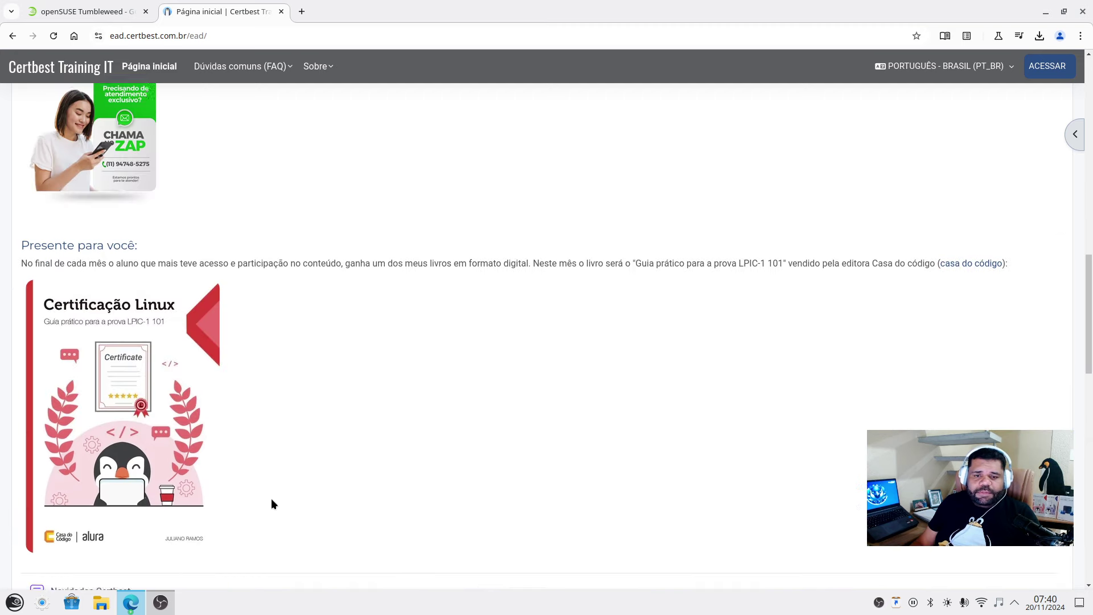
pyautogui.scroll(5, 272, 503)
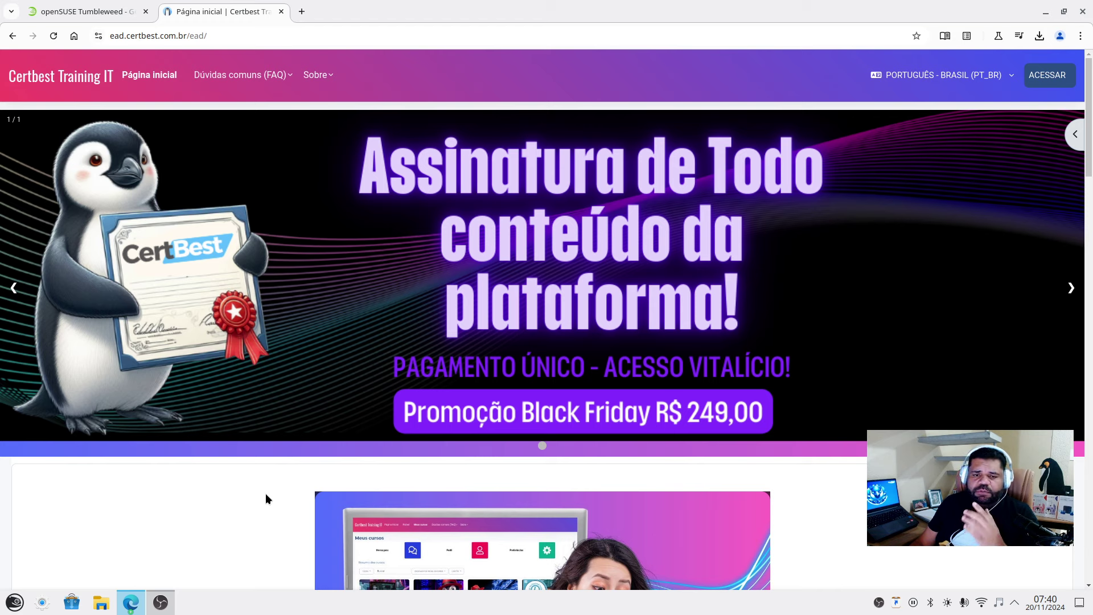
# Close Chromium from the openSUSE Tumbleweed tab and launch Oracle VirtualBox by searching 'virtu'
pyautogui.click(91, 11)
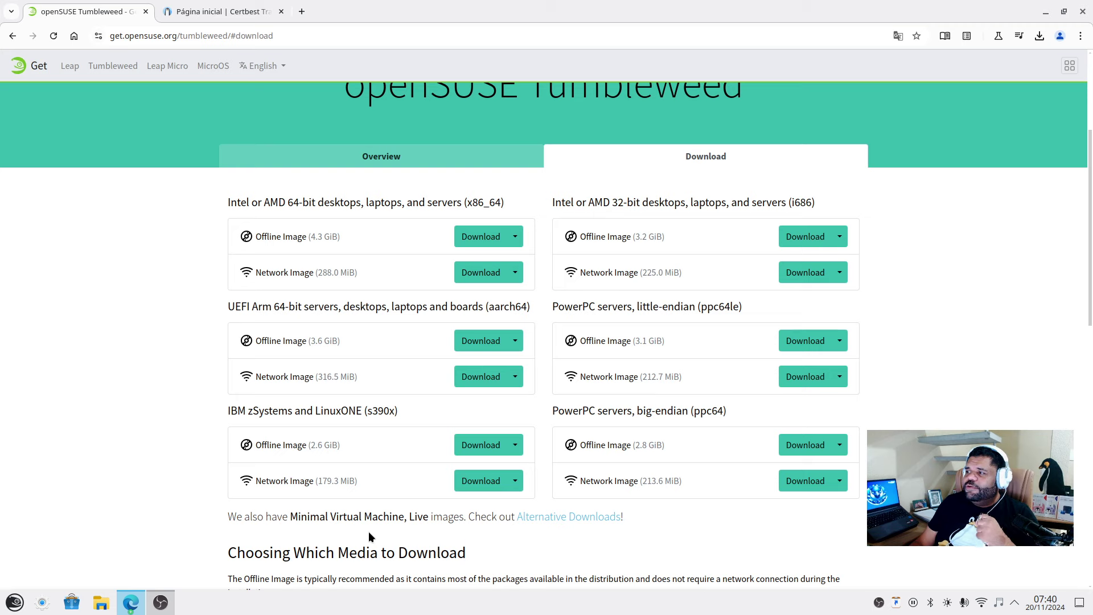
pyautogui.click(1083, 11)
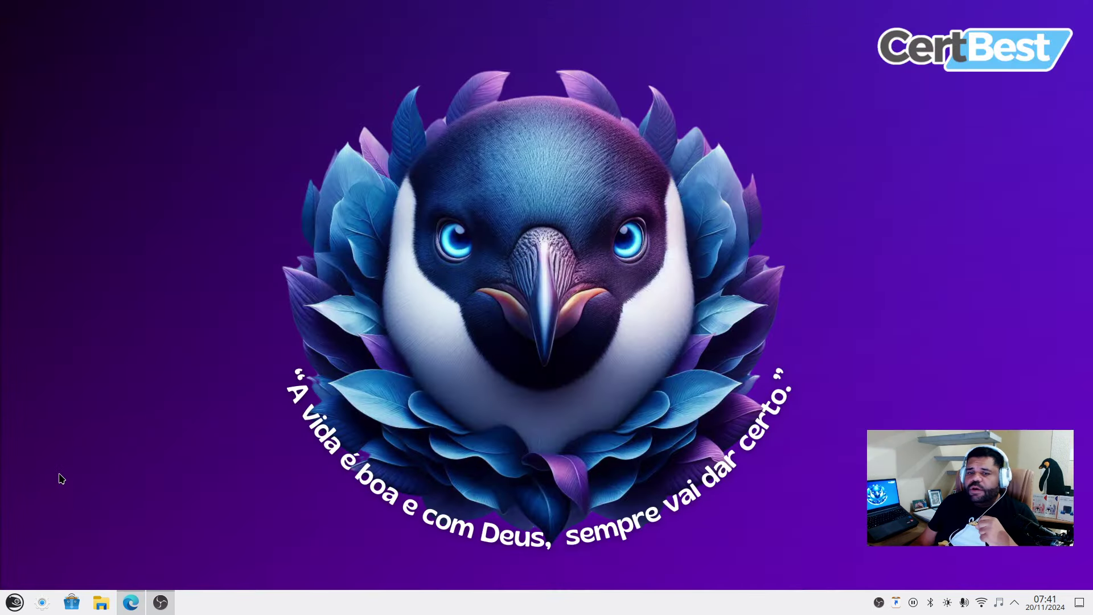
pyautogui.click(15, 603)
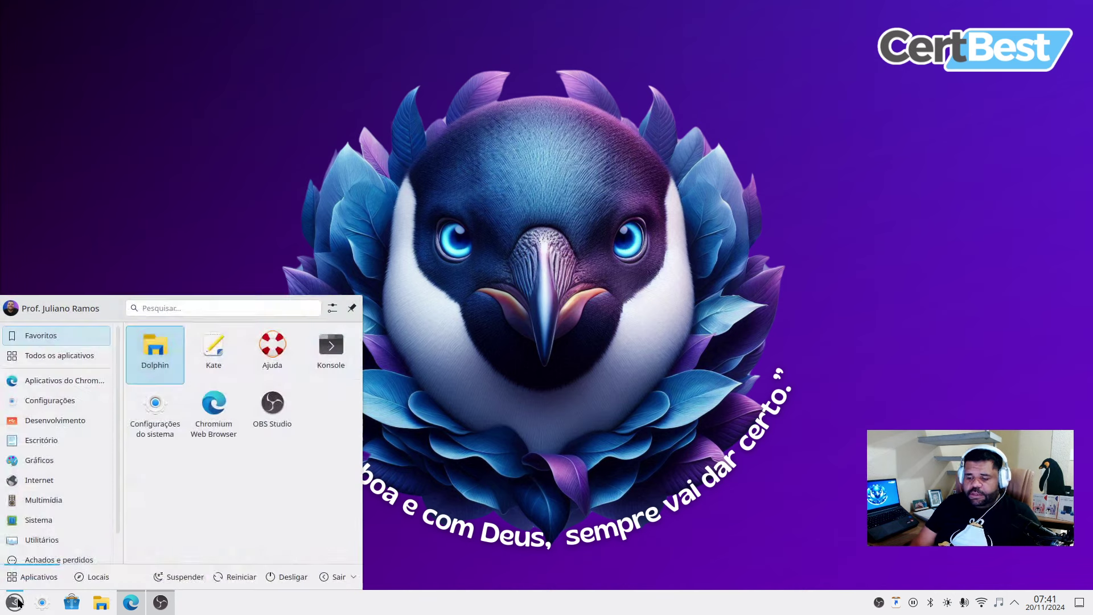
pyautogui.write('virtu')
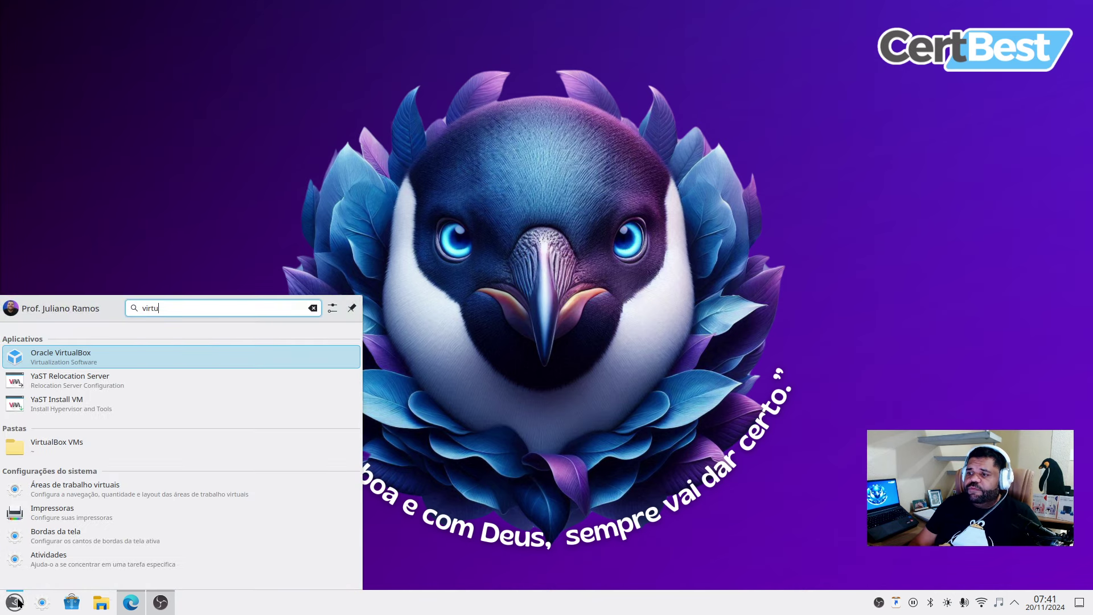
pyautogui.click(127, 363)
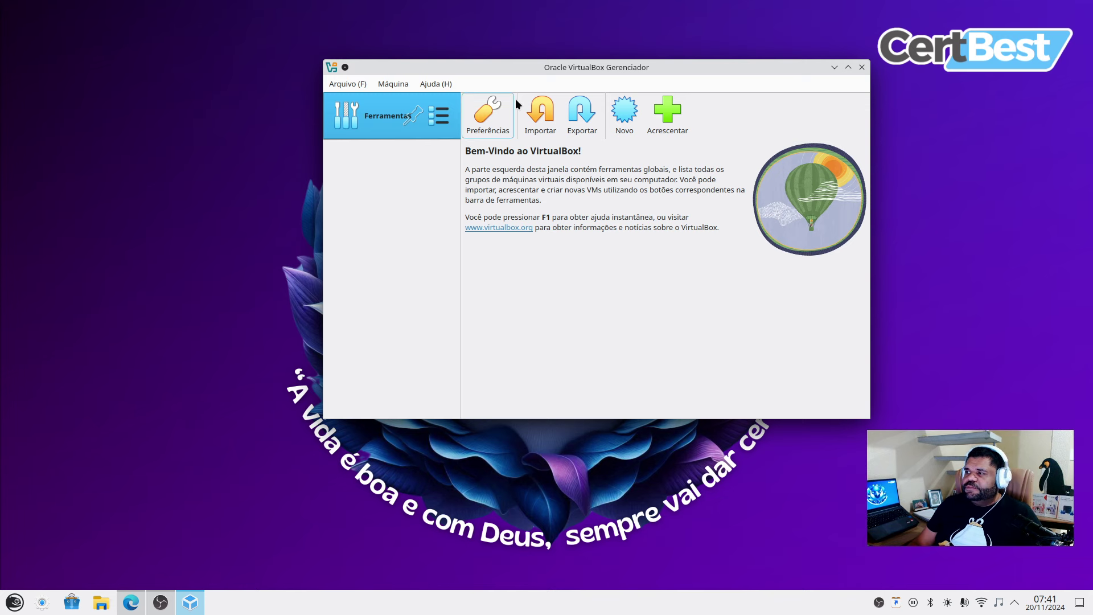
# Create the 'Opensuse' VM, adjusting base memory and sizing its new disk to 104,96 GB
pyautogui.click(620, 137)
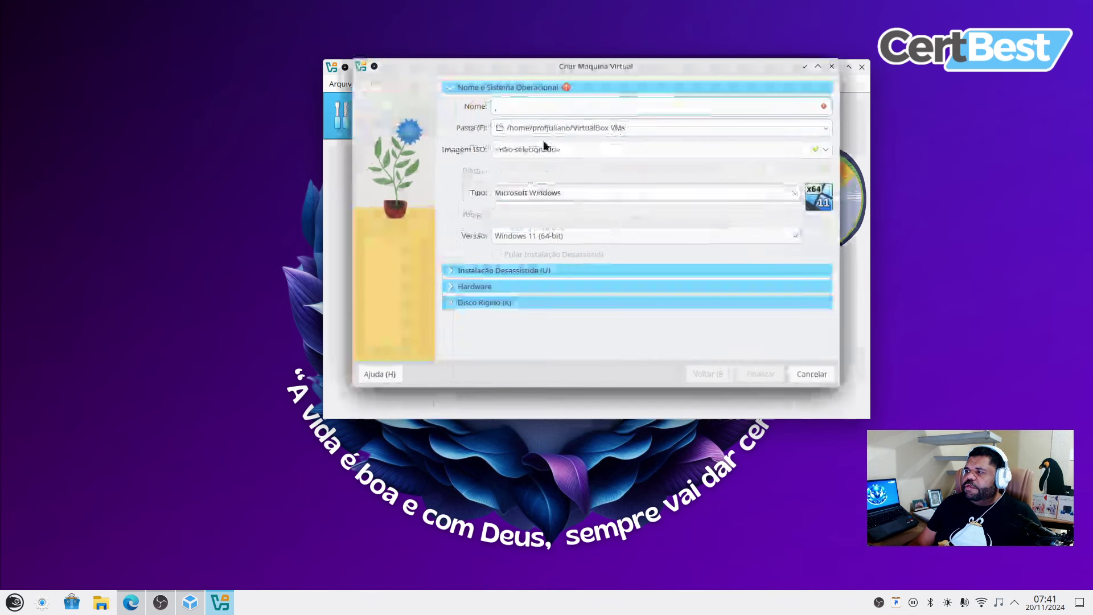
pyautogui.write('Opensuse')
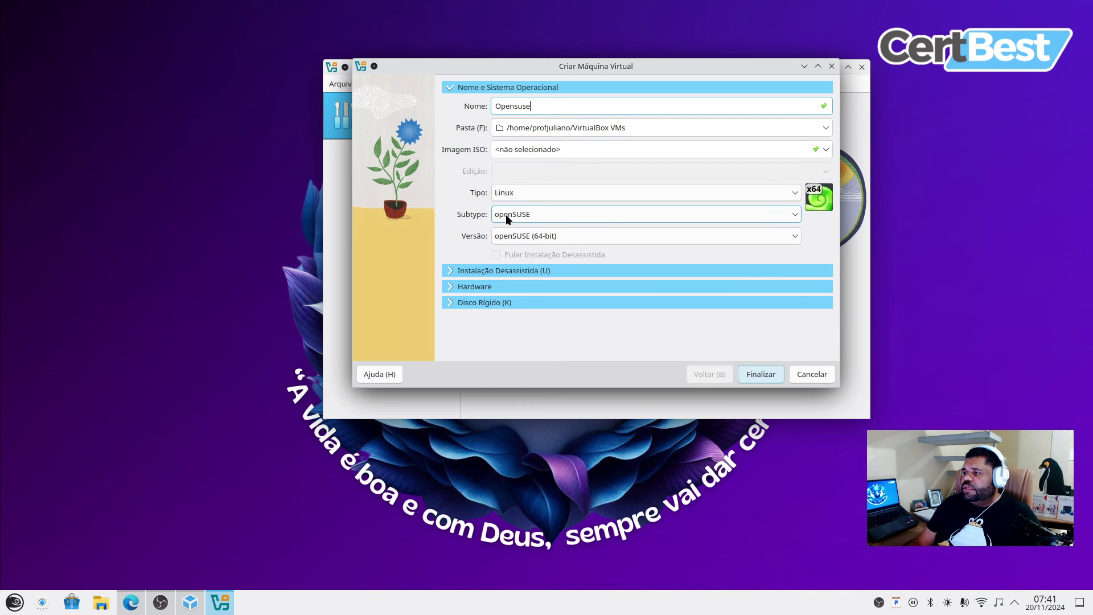
pyautogui.click(448, 271)
pyautogui.click(447, 270)
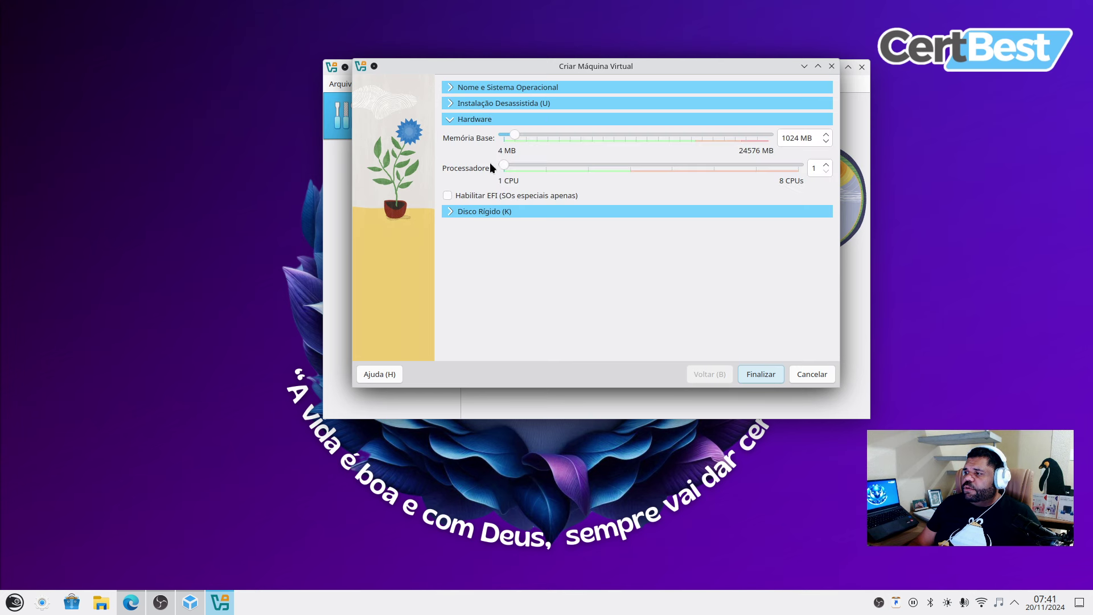
pyautogui.moveTo(515, 138); pyautogui.dragTo(551, 139)
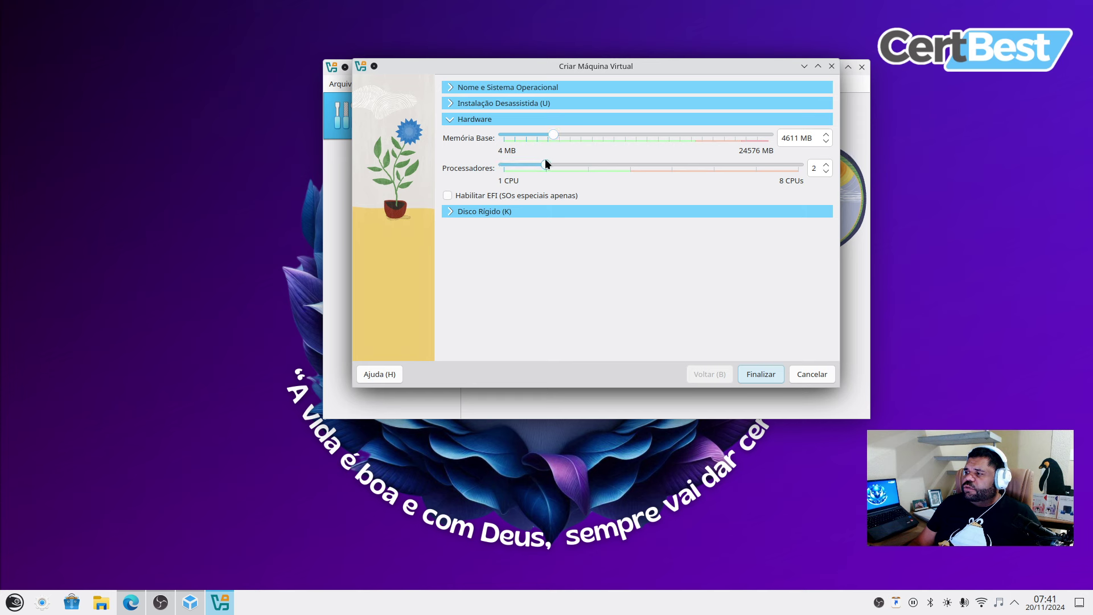
pyautogui.click(462, 211)
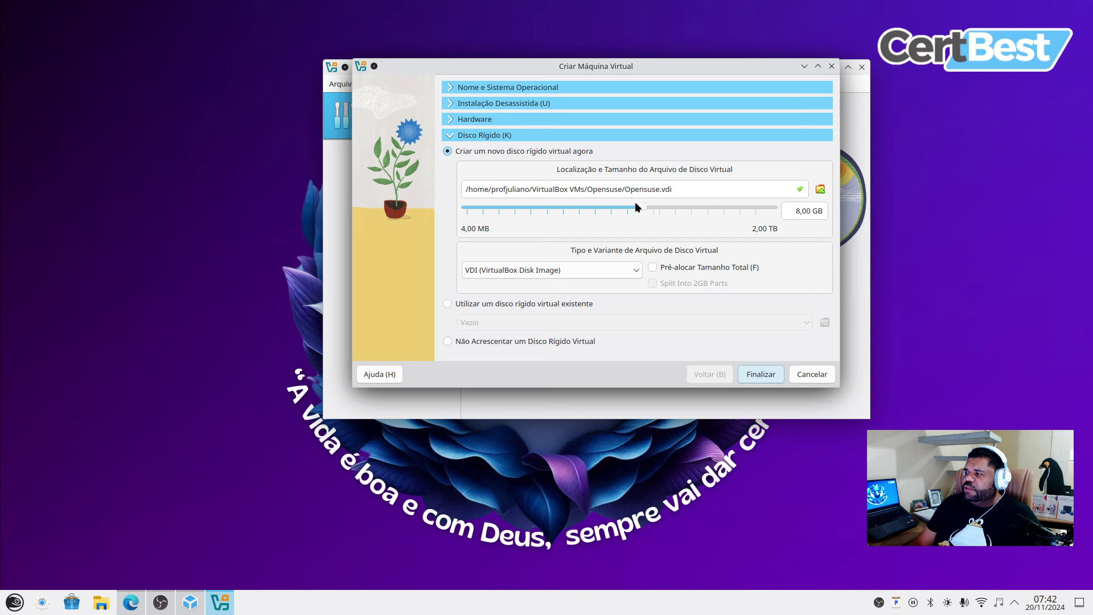
pyautogui.moveTo(636, 206); pyautogui.dragTo(702, 207)
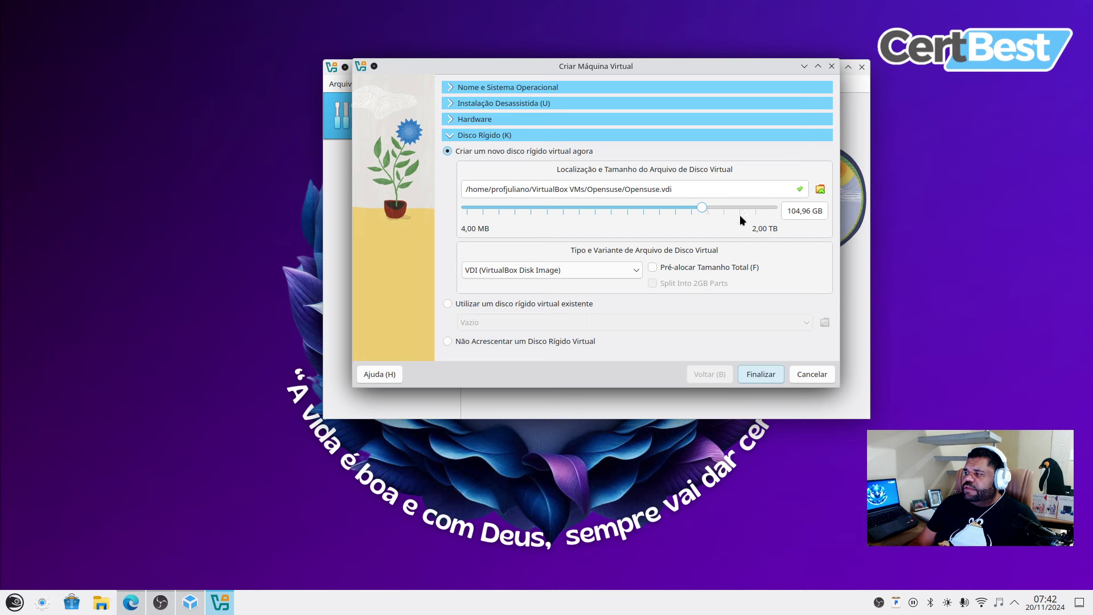
pyautogui.click(758, 373)
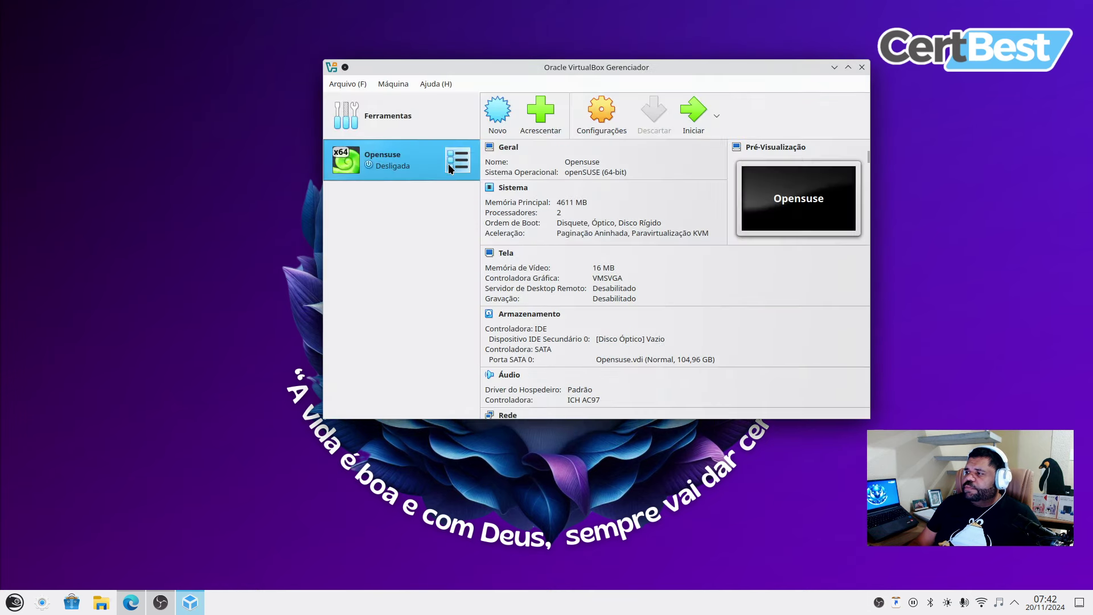
# Raise the Opensuse machine's video memory to 128 MB
pyautogui.click(604, 120)
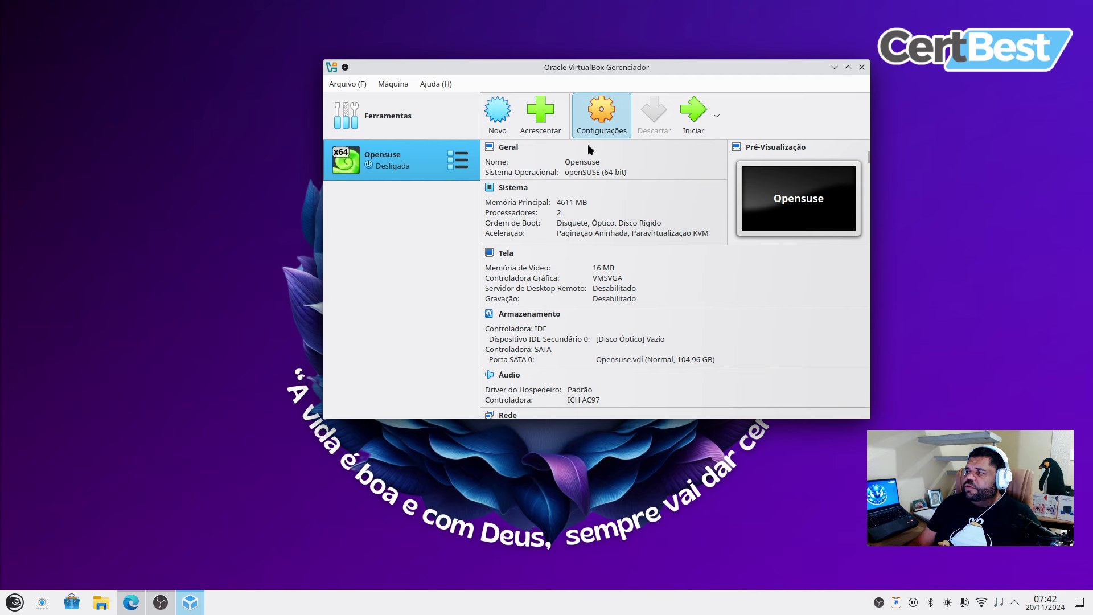
pyautogui.click(336, 134)
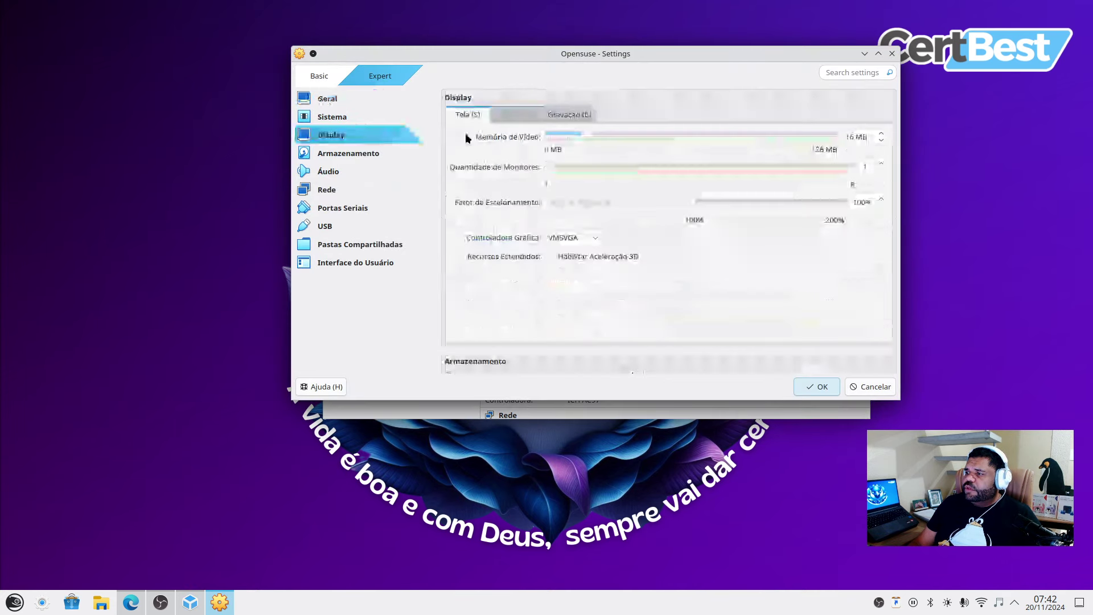
pyautogui.moveTo(585, 134); pyautogui.dragTo(832, 134)
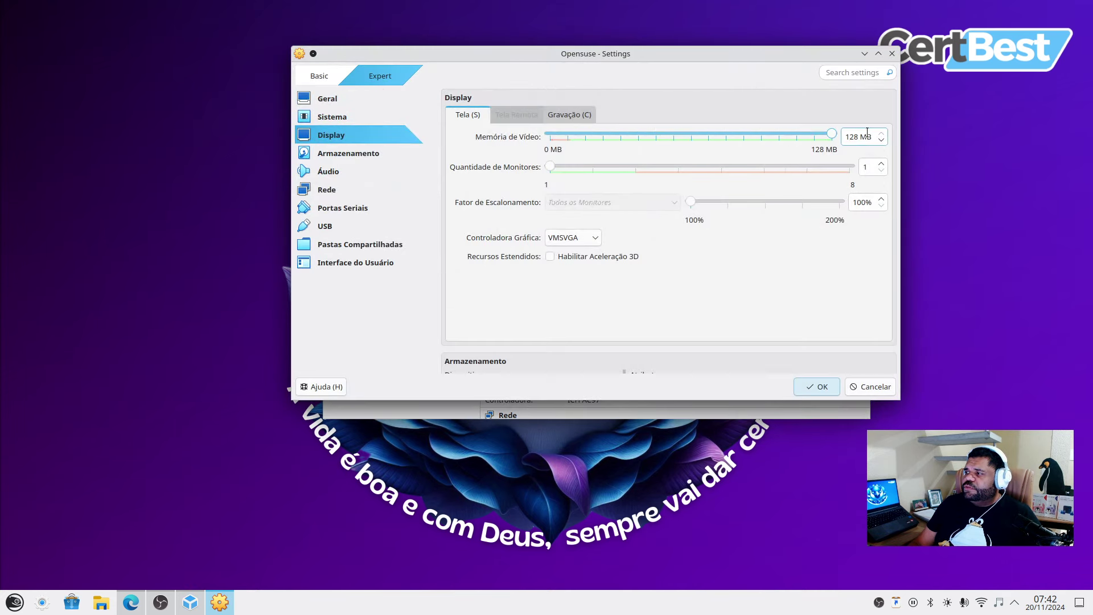
# Load the openSUSE Tumbleweed ISO from Downloads into the optical drive, save, and start the VM
pyautogui.click(359, 155)
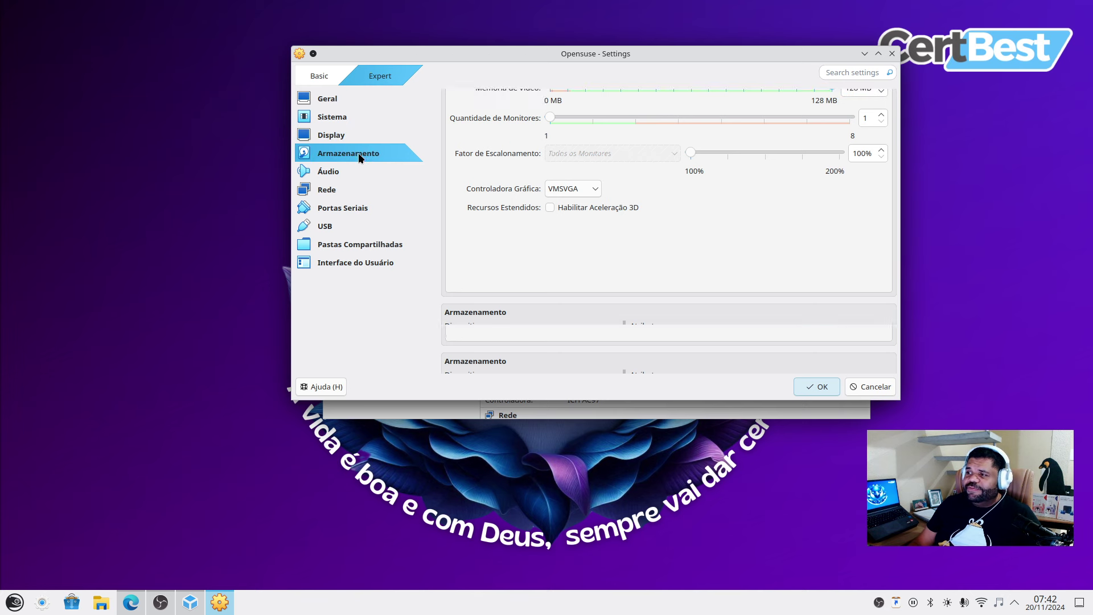
pyautogui.click(493, 143)
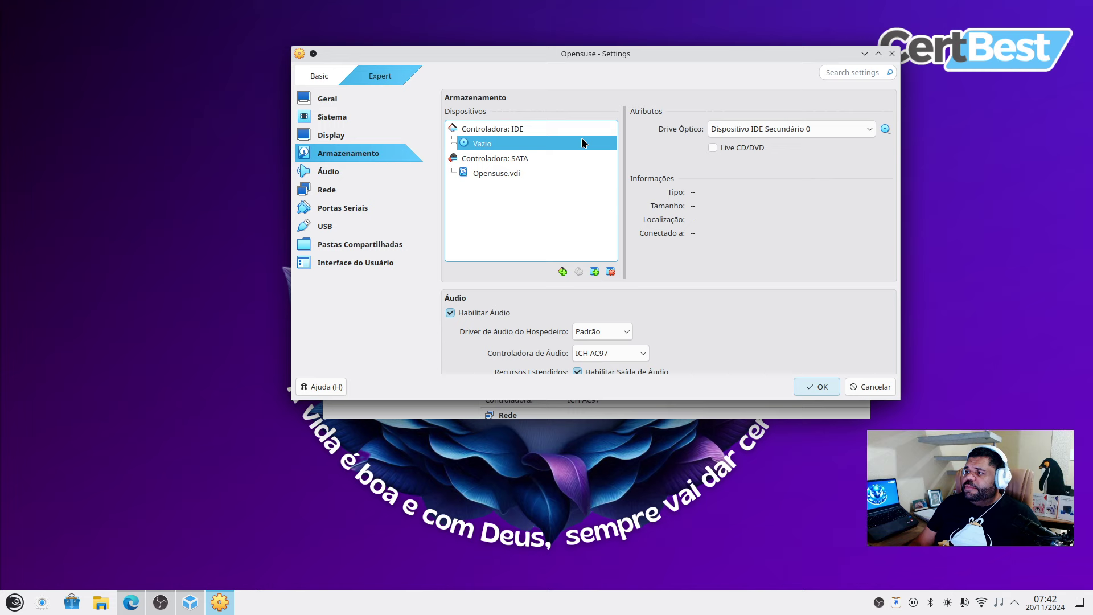
pyautogui.click(885, 129)
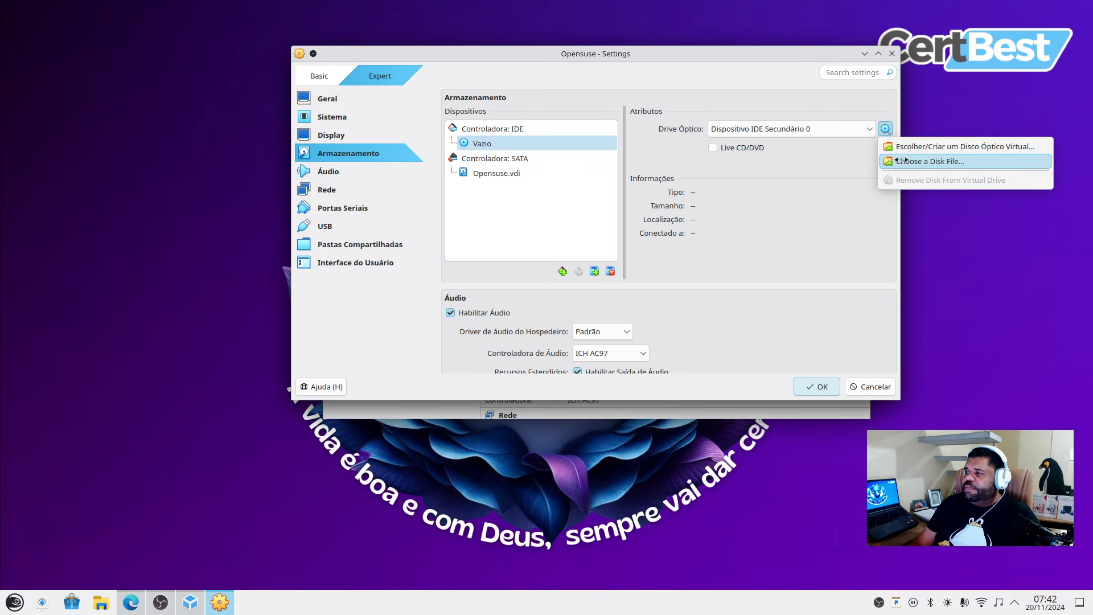
pyautogui.click(902, 162)
pyautogui.click(357, 126)
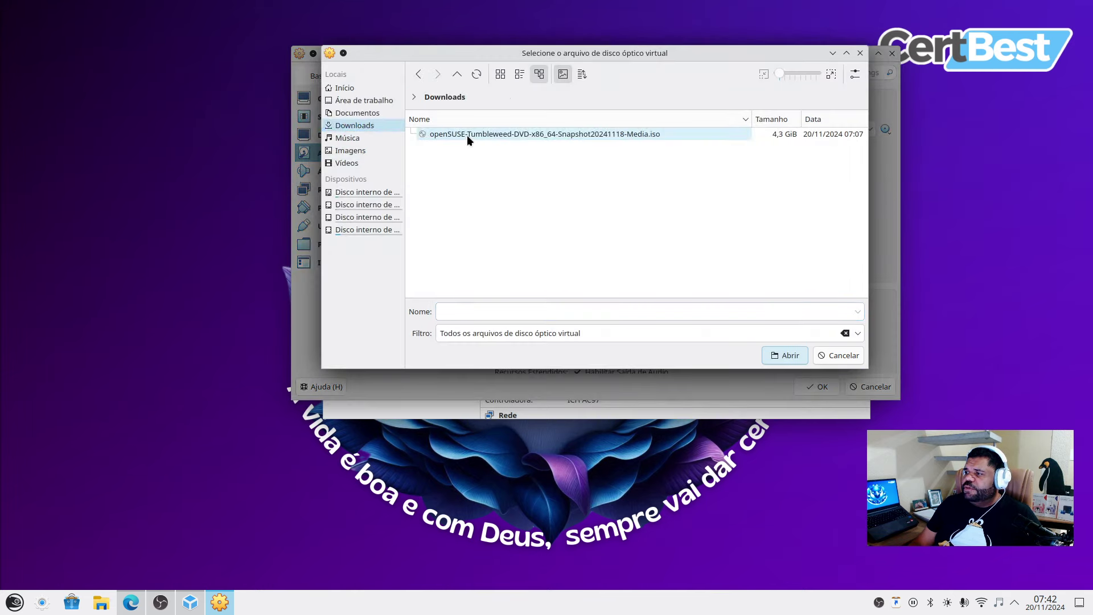
pyautogui.doubleClick(466, 135)
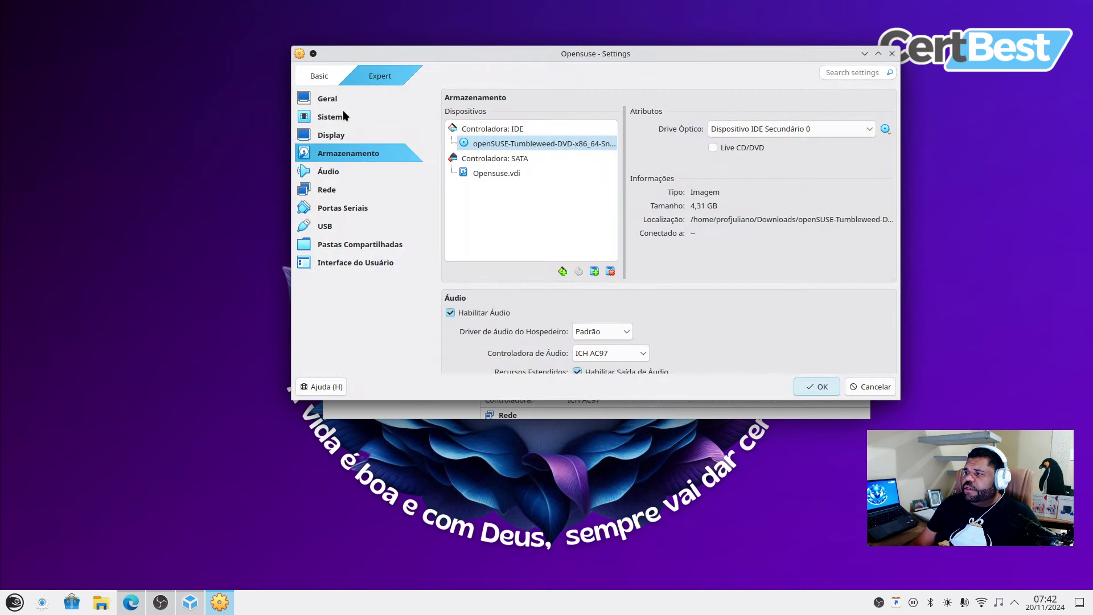
pyautogui.click(815, 384)
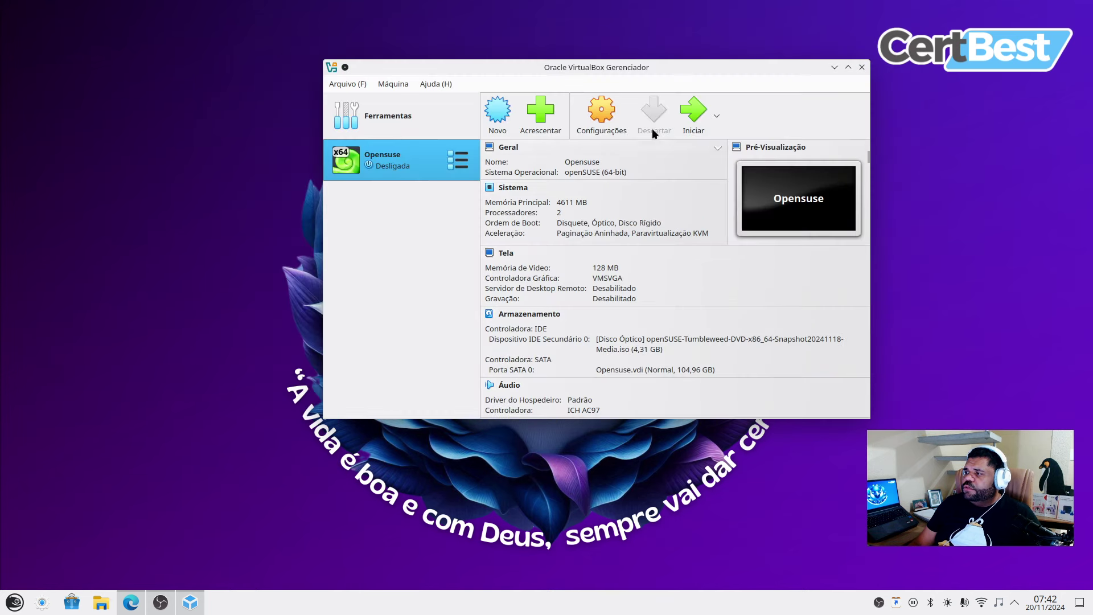
pyautogui.click(693, 109)
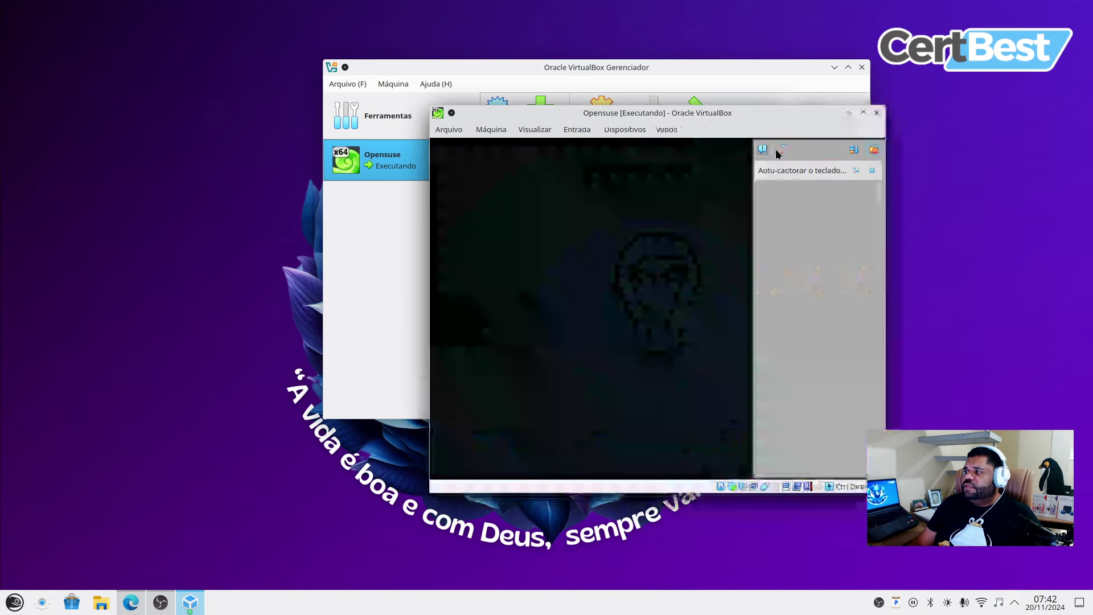
# Switch the VM window to full screen and boot the Installation entry
pyautogui.click(874, 149)
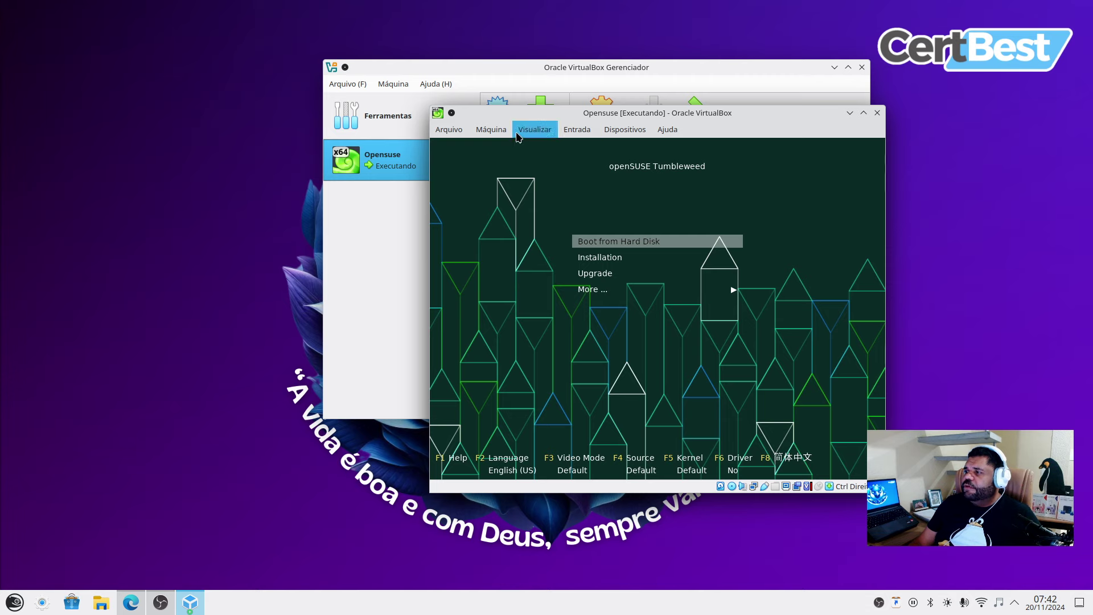
pyautogui.click(534, 129)
pyautogui.click(542, 147)
pyautogui.click(631, 345)
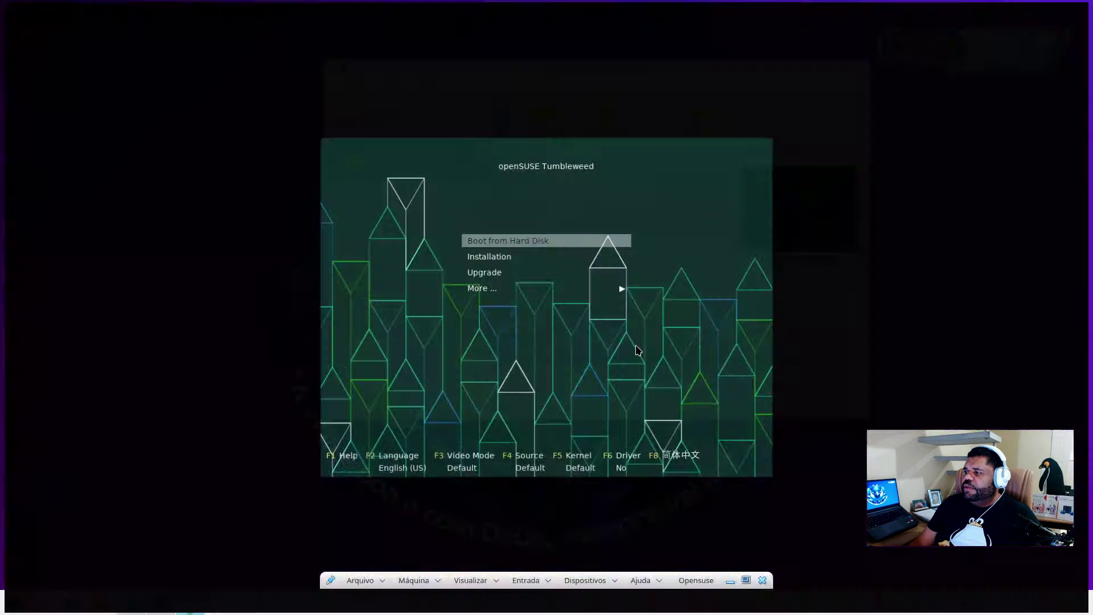
pyautogui.press('Down')
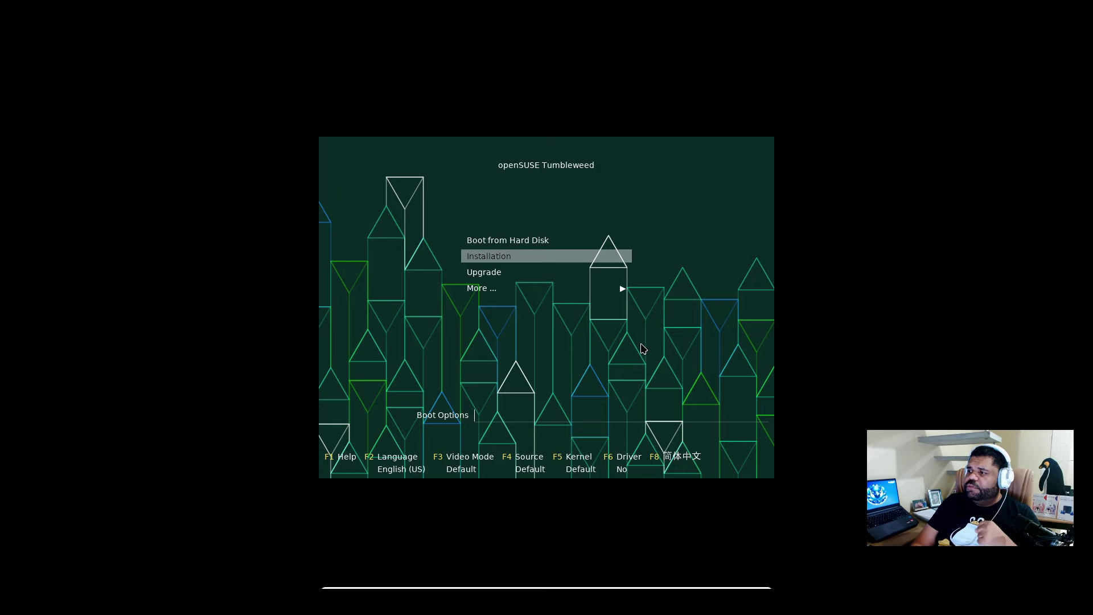
pyautogui.press('Return')
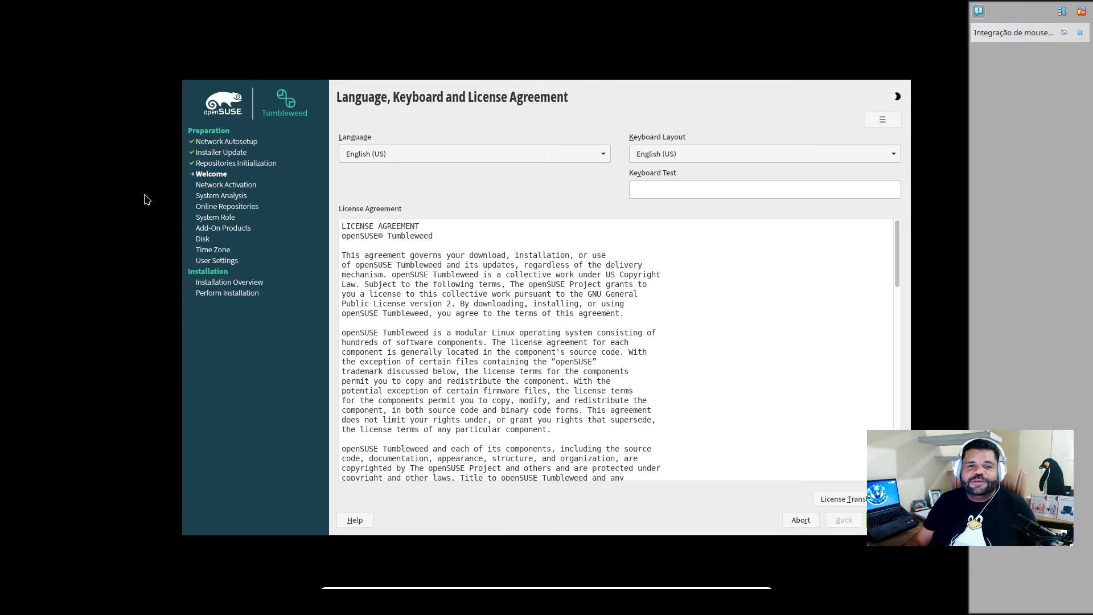
# Set the installer language to Portuguese (Brazilian) with the Português (Brasil) keyboard layout
pyautogui.click(454, 154)
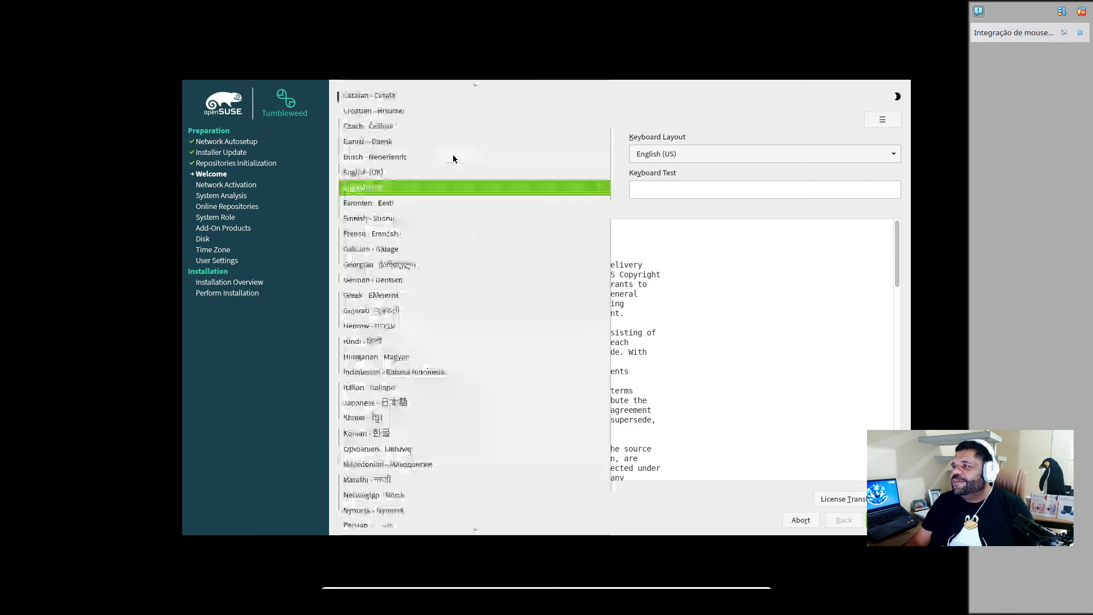
pyautogui.scroll(-7, 469, 521)
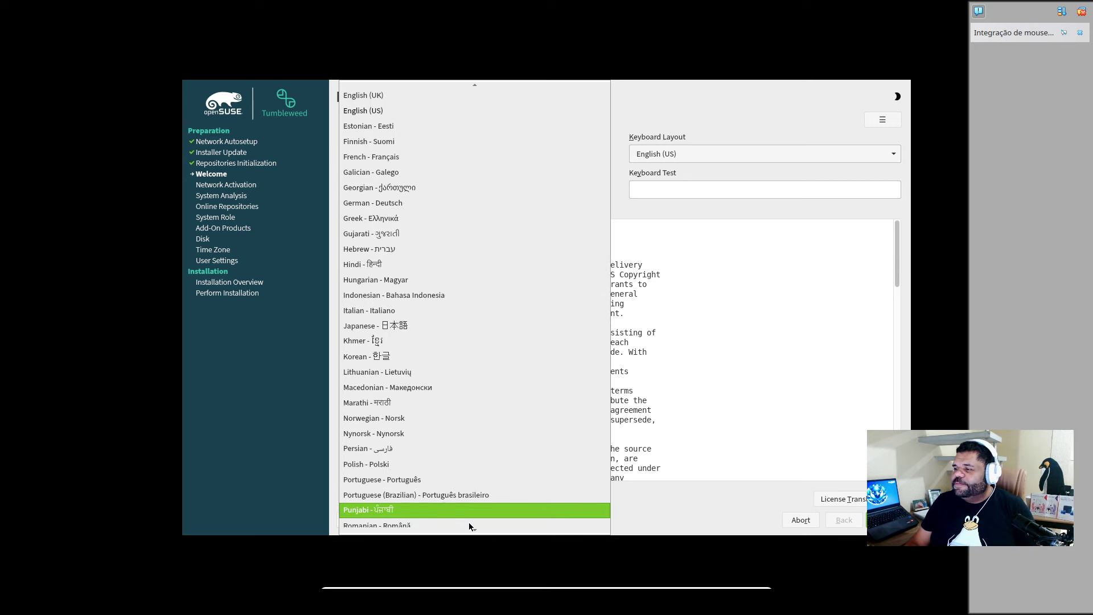
pyautogui.click(449, 263)
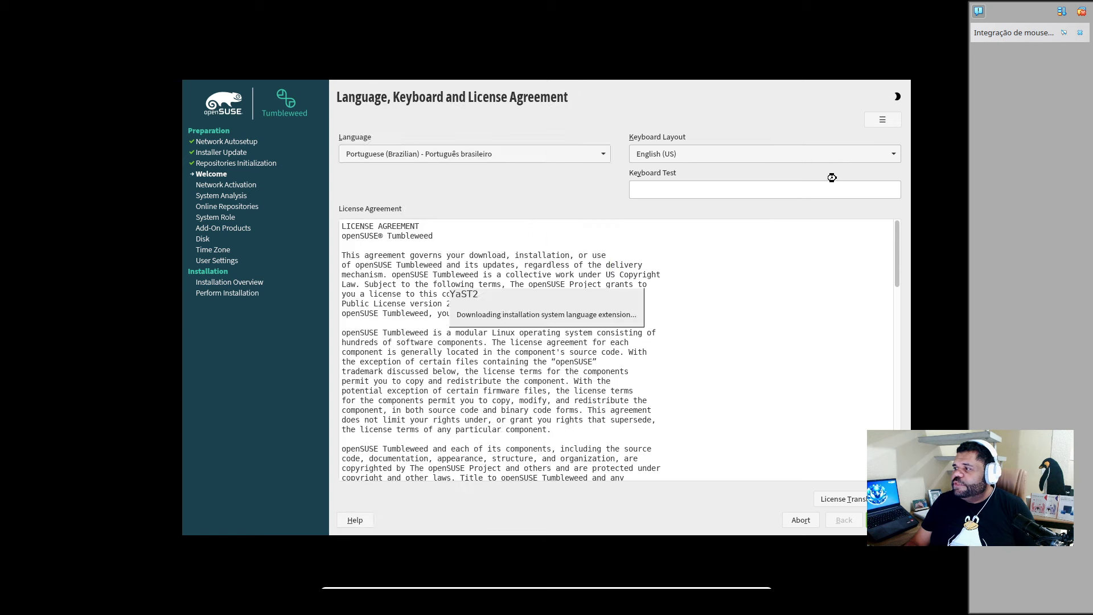
pyautogui.click(720, 151)
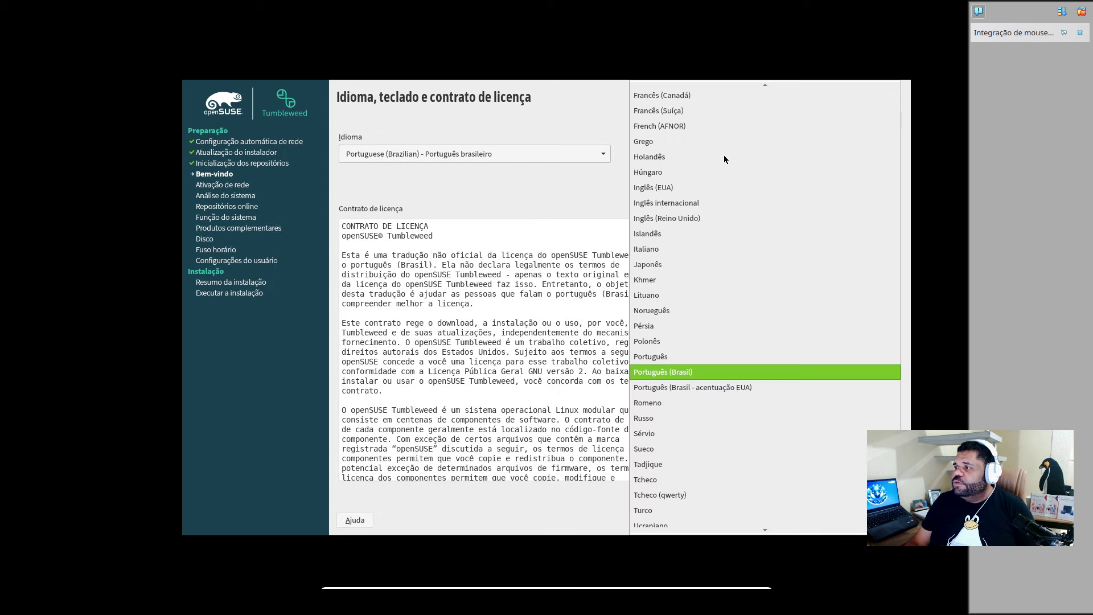
pyautogui.click(666, 372)
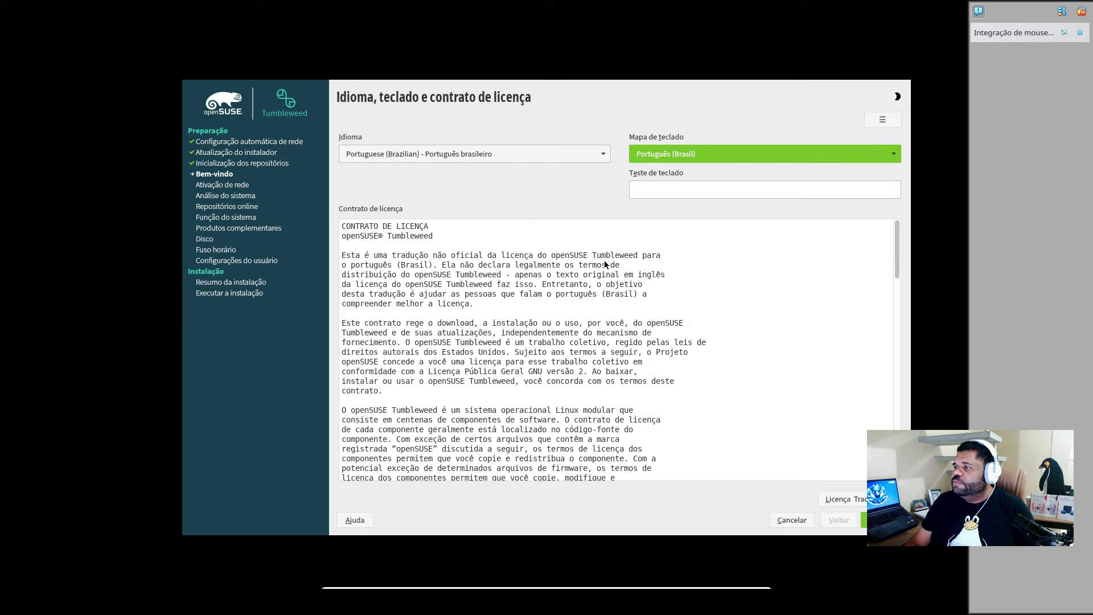
# Test the keyboard with 'ççç', scroll the license, and continue
pyautogui.click(703, 191)
pyautogui.write('ççç')
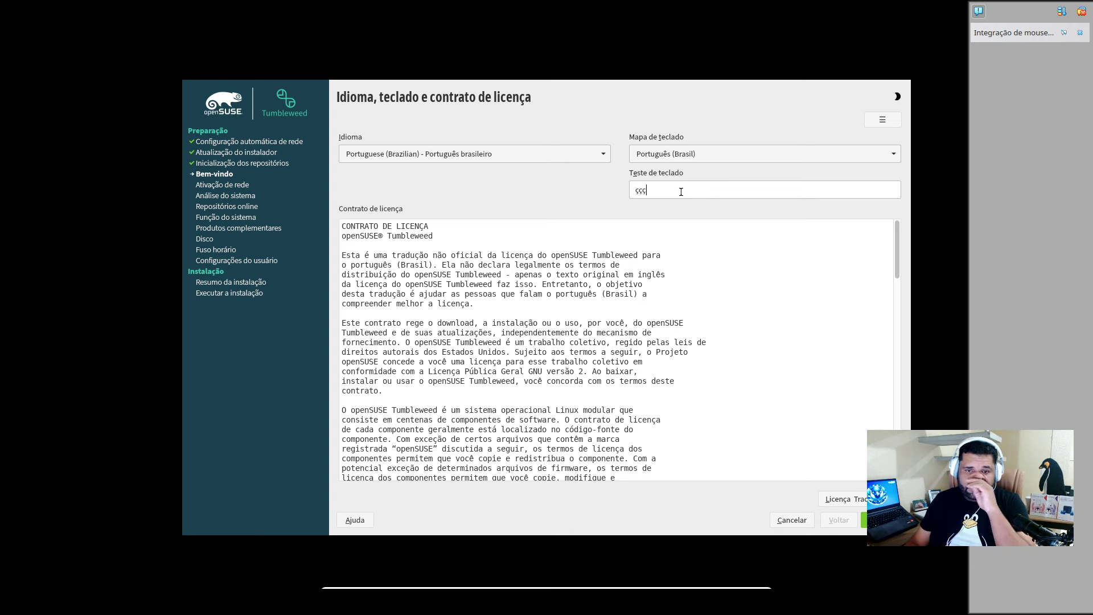
pyautogui.moveTo(898, 239); pyautogui.dragTo(897, 426)
pyautogui.click(863, 519)
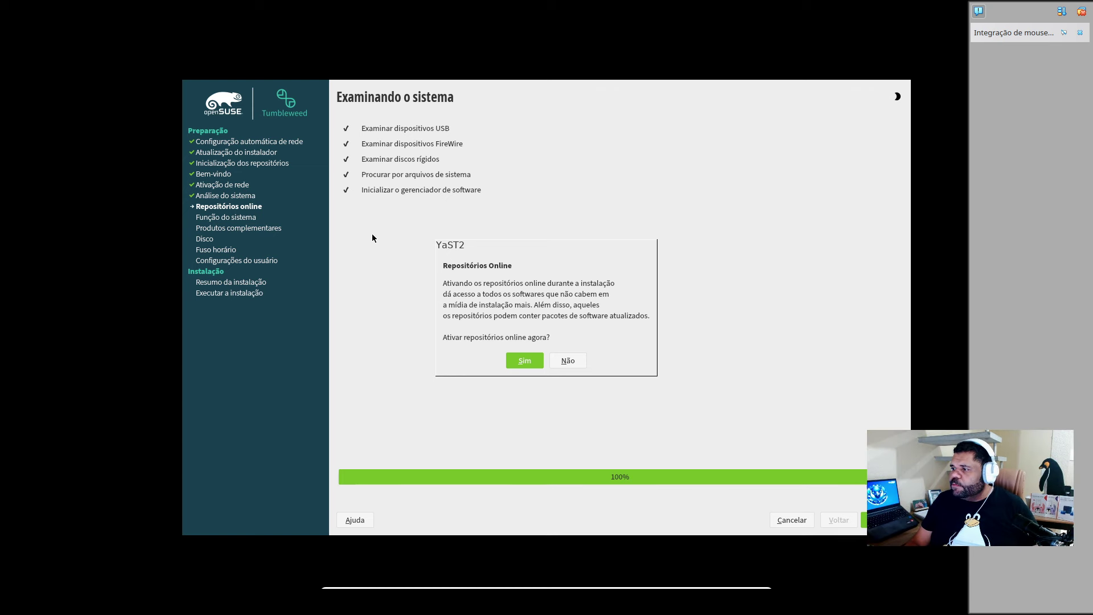
# Activate online repositories, check the Non-OSS description, and accept the repository selection
pyautogui.click(531, 360)
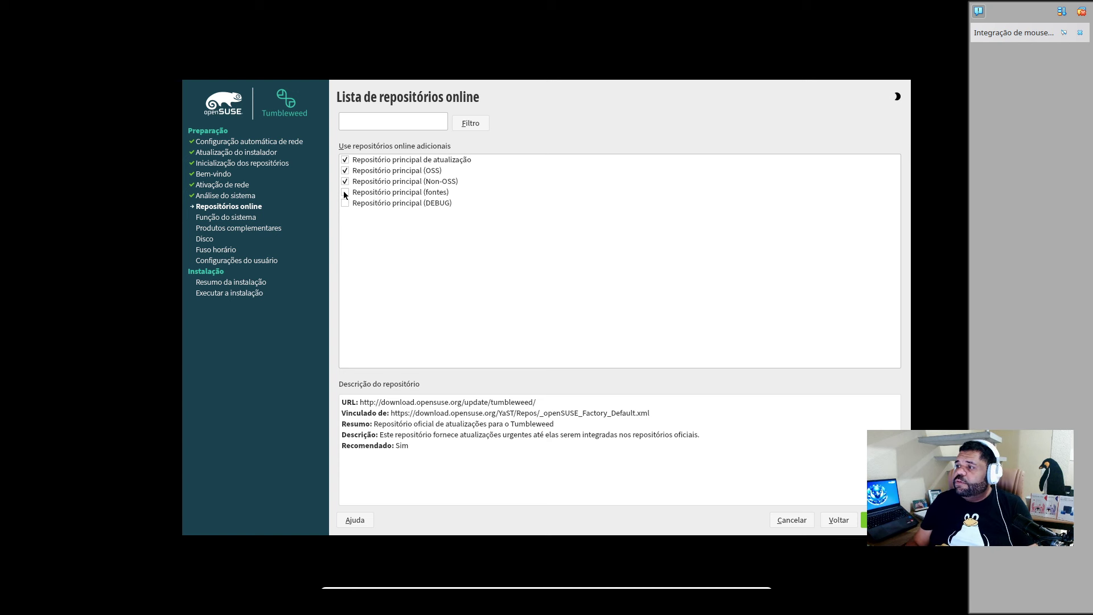
pyautogui.click(428, 182)
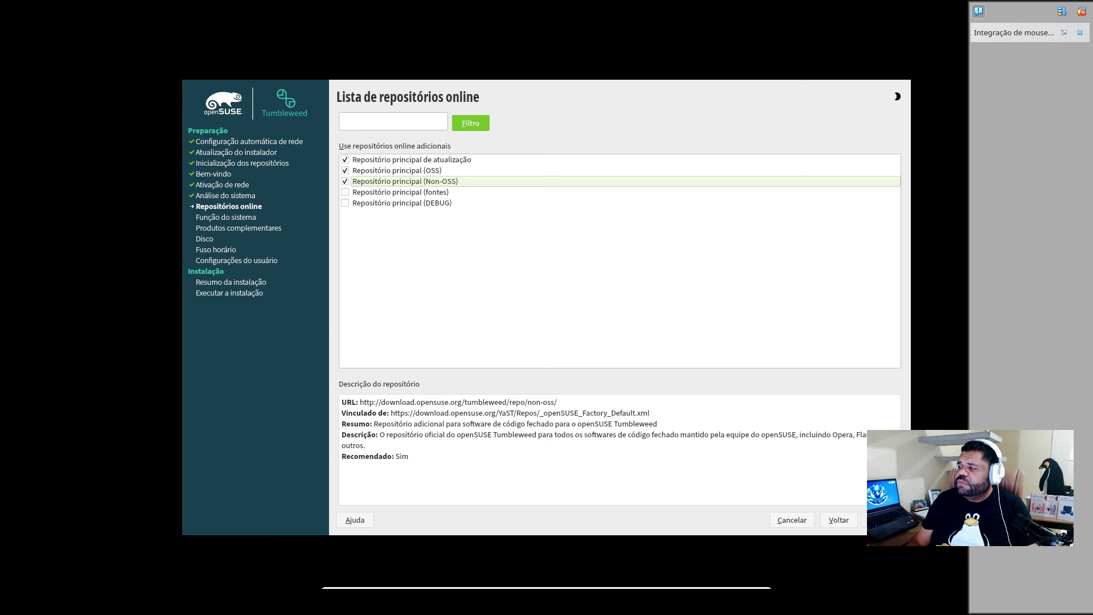
pyautogui.click(886, 520)
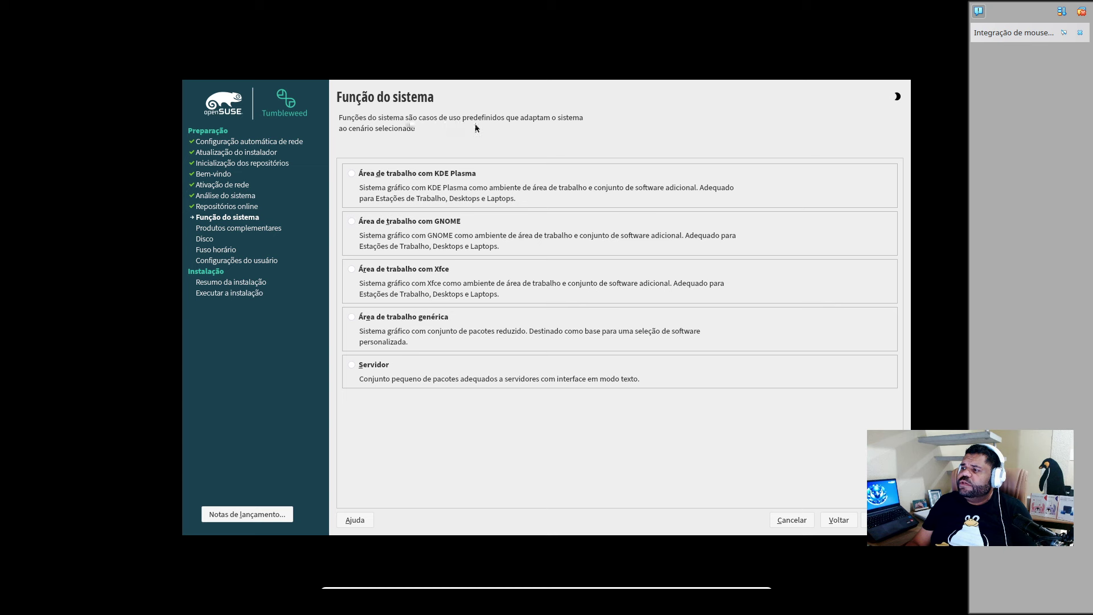
# Pick the 'Área de trabalho com KDE Plasma' role and continue
pyautogui.click(351, 173)
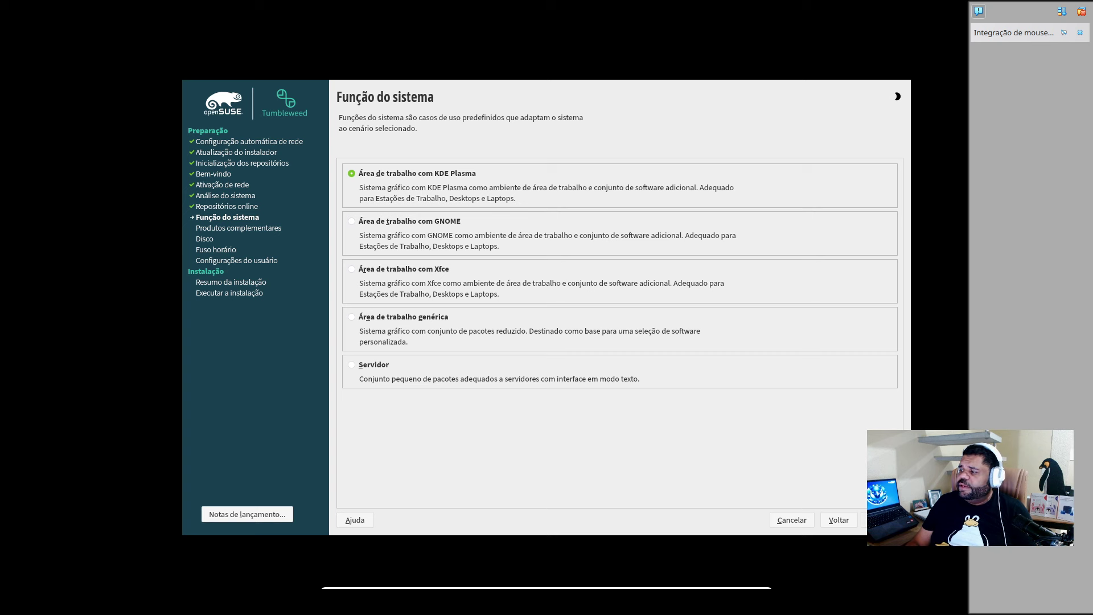
pyautogui.click(887, 520)
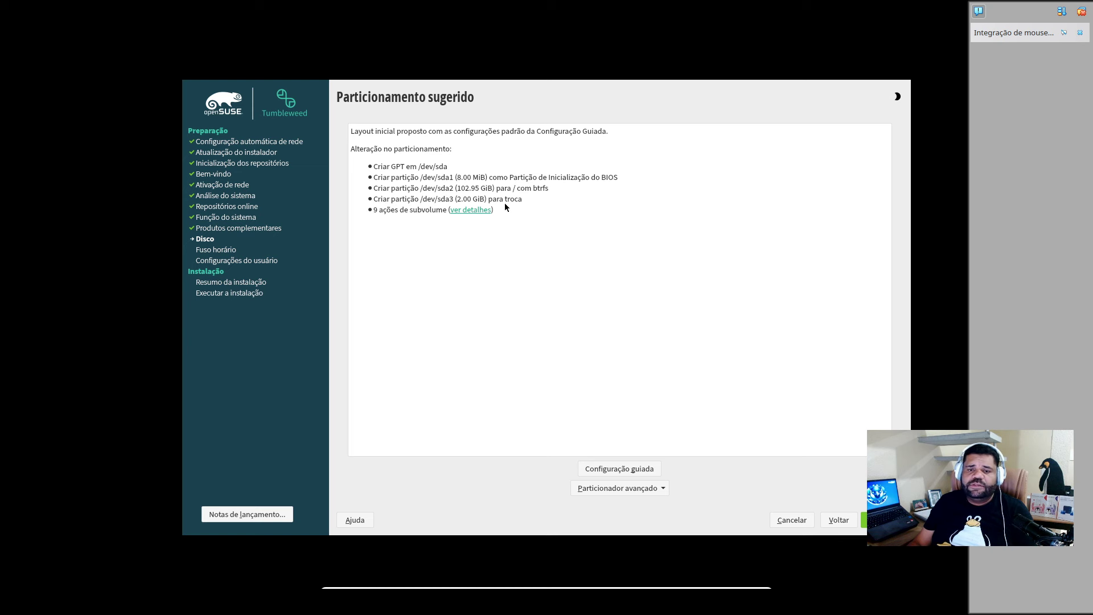
# Review the subvolume actions, then accept the suggested partitioning
pyautogui.click(465, 211)
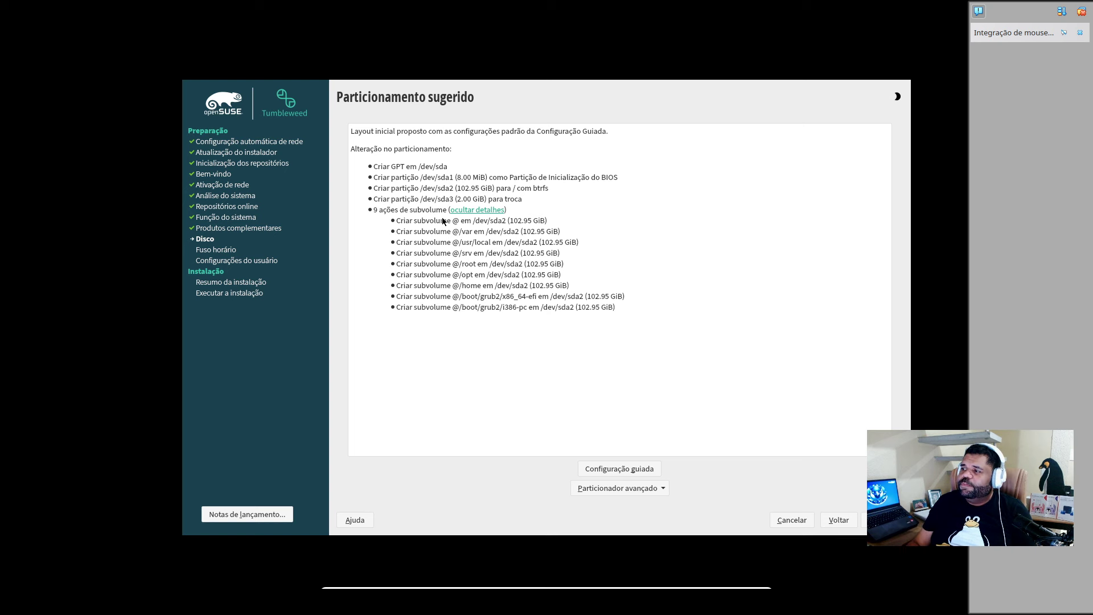
pyautogui.click(475, 210)
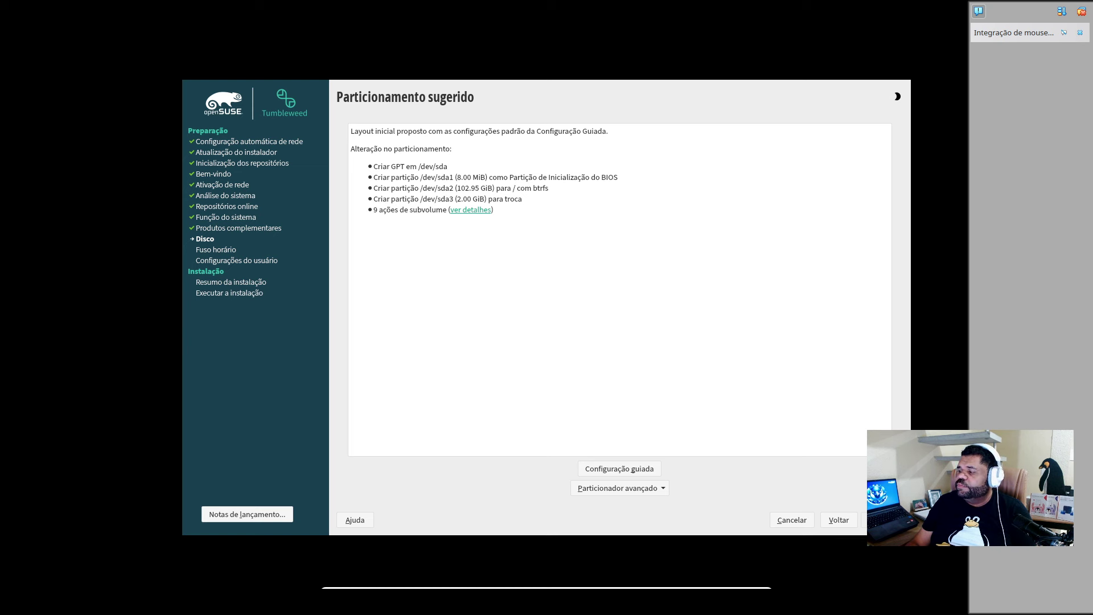
pyautogui.click(885, 520)
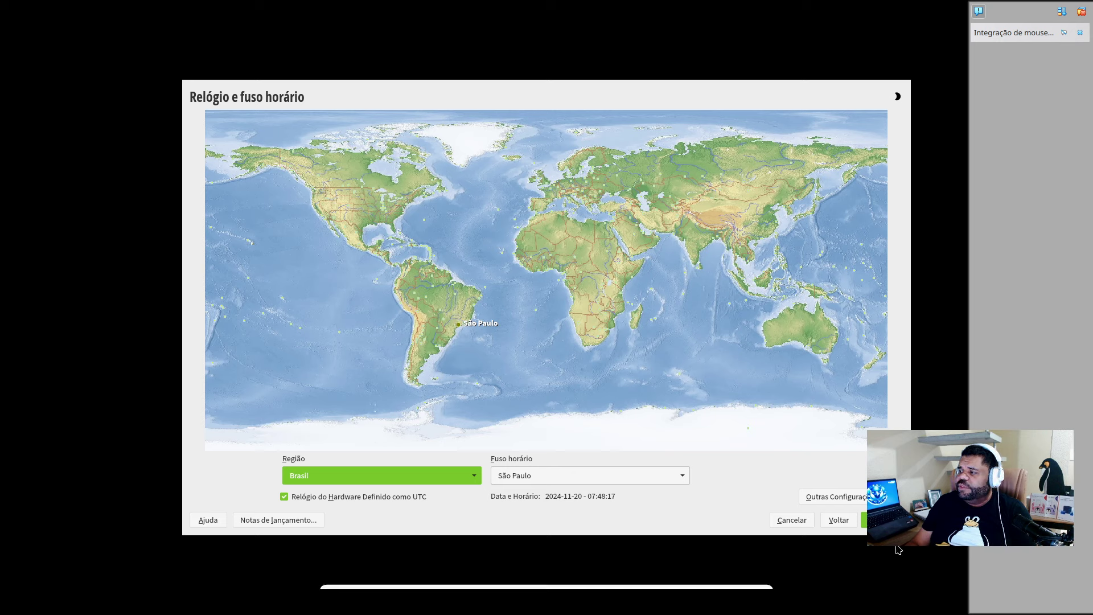
# Enter the user's full name, username and a simple password, keeping it despite the weak-password warning
pyautogui.moveTo(740, 586)
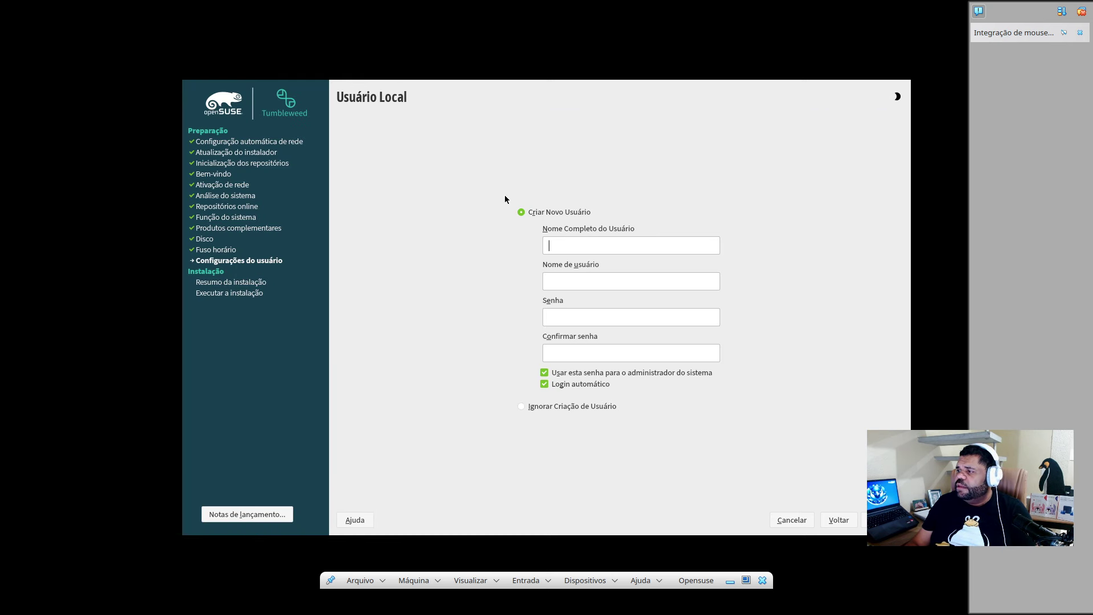
pyautogui.write('J')
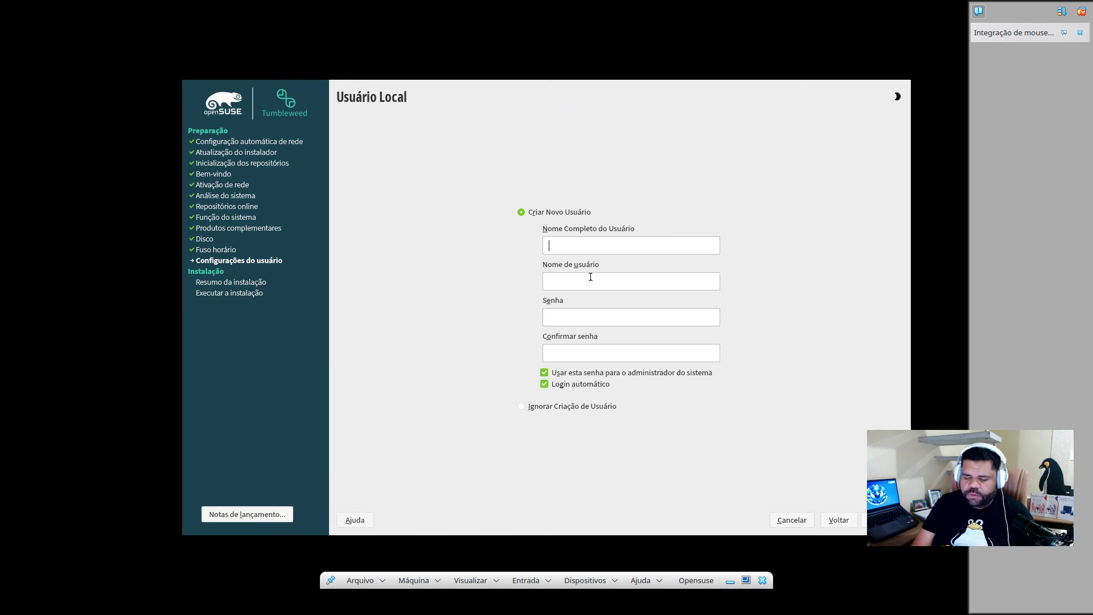
pyautogui.write('uliano Ra')
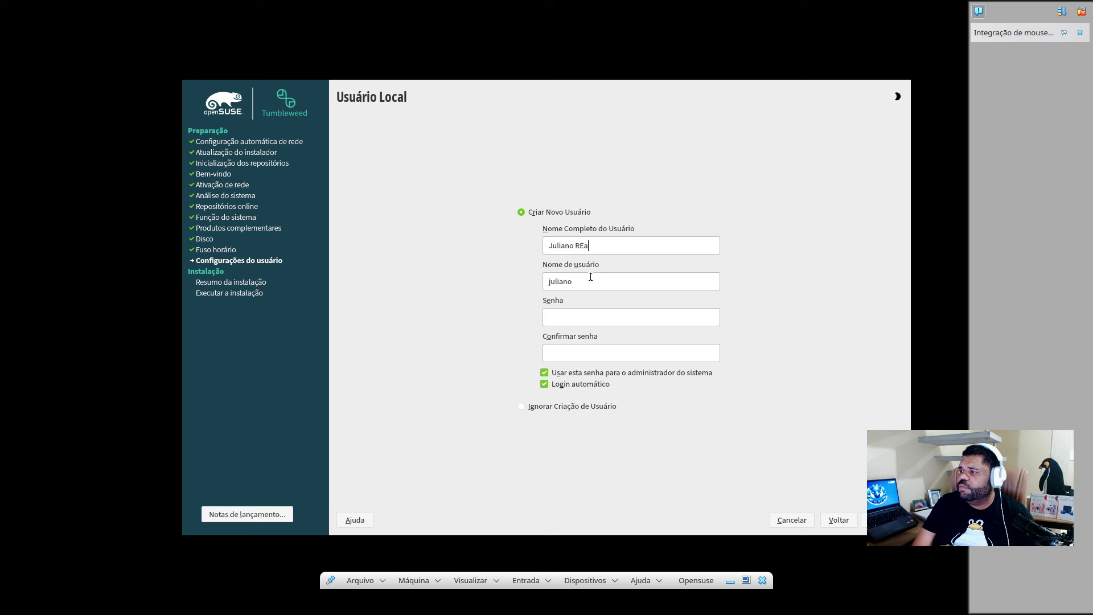
pyautogui.write('mos')
pyautogui.press('Tab')
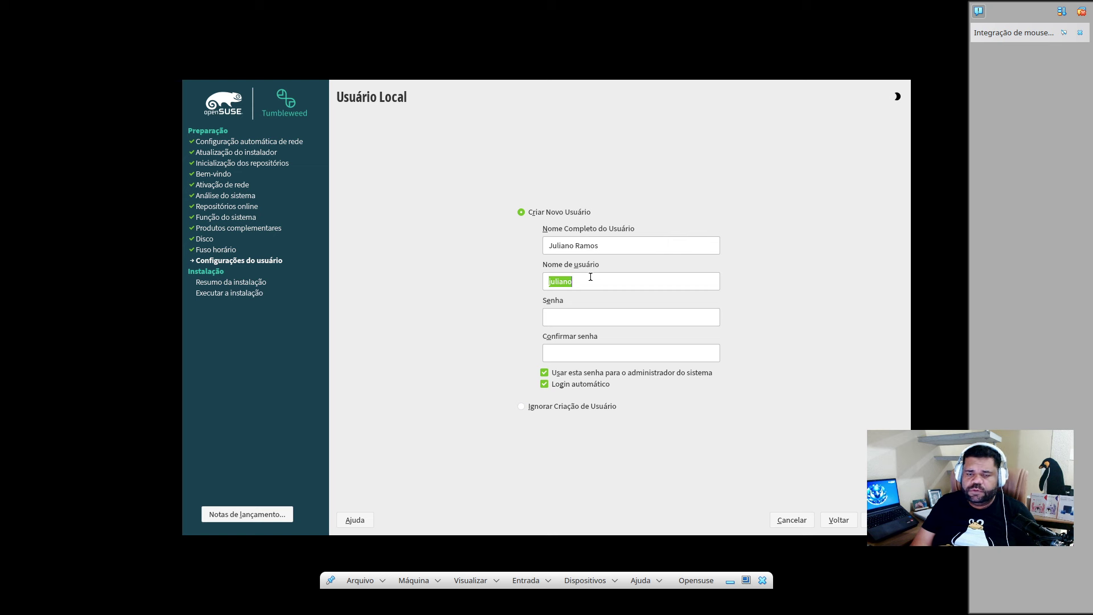
pyautogui.write('profjuliano')
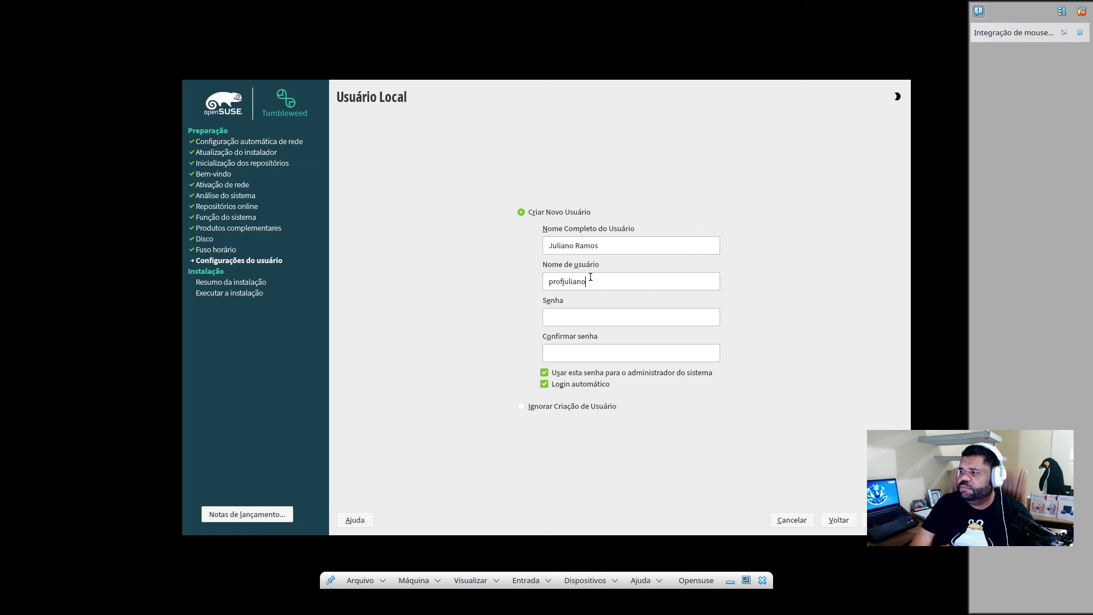
pyautogui.press('Tab')
pyautogui.write('•••••••')
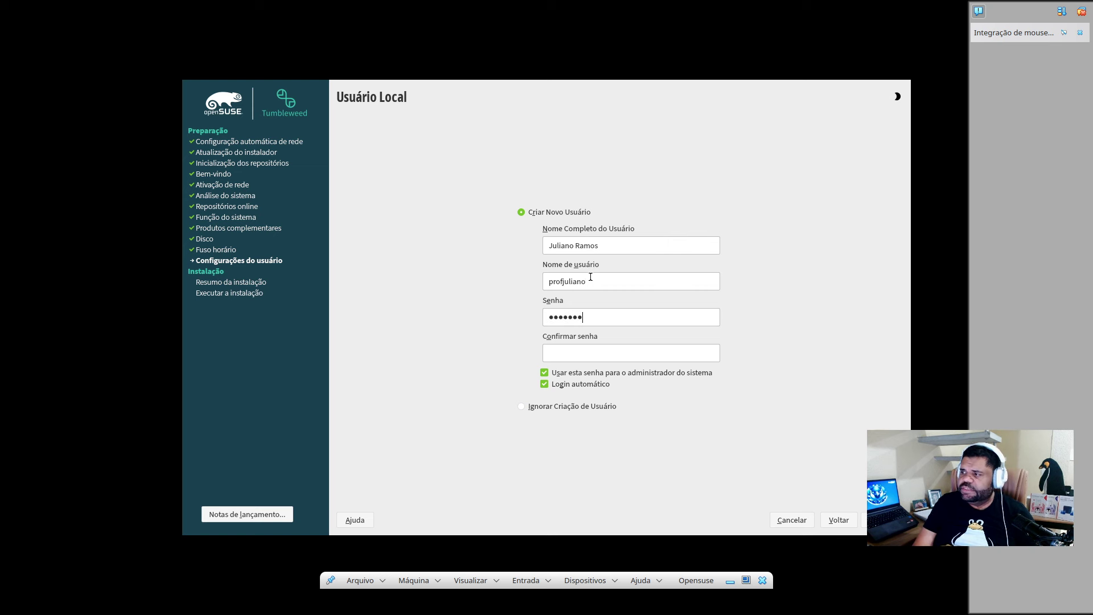
pyautogui.press('Tab')
pyautogui.write('•••••••')
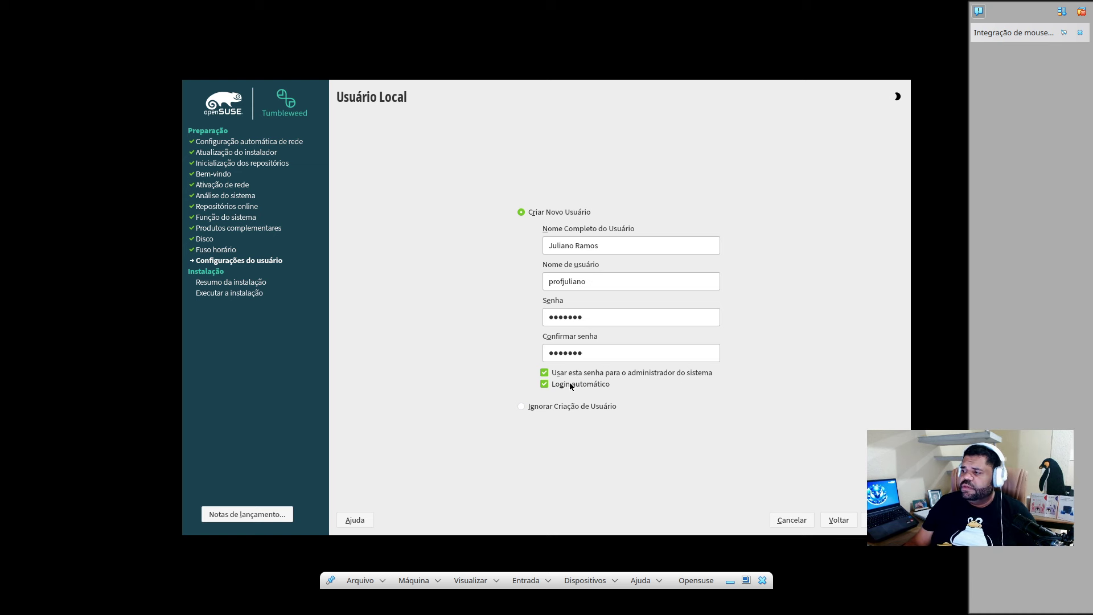
pyautogui.click(885, 519)
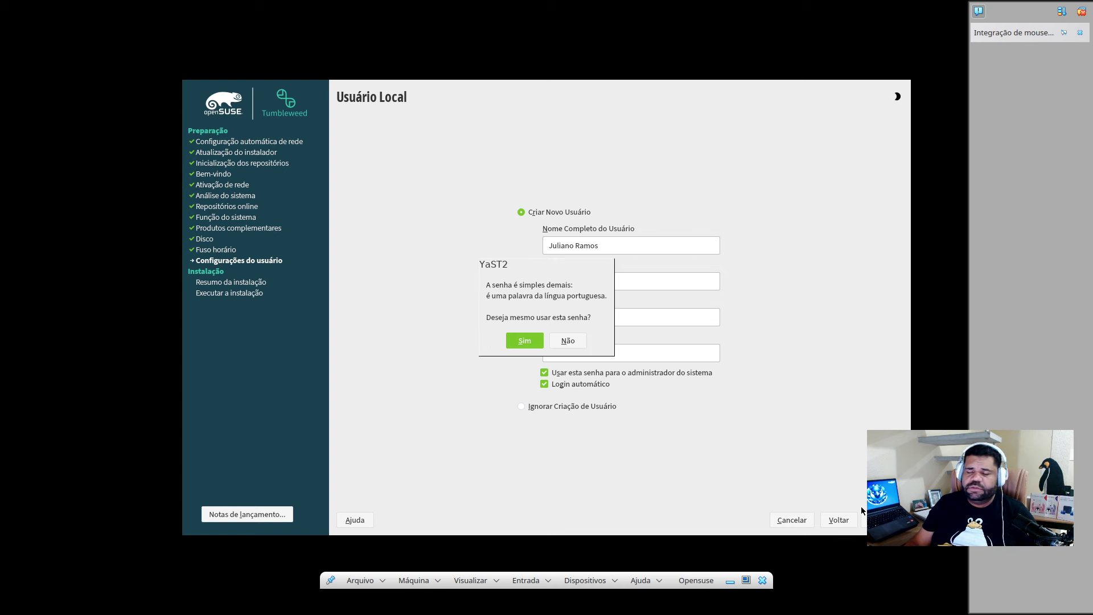
pyautogui.click(526, 342)
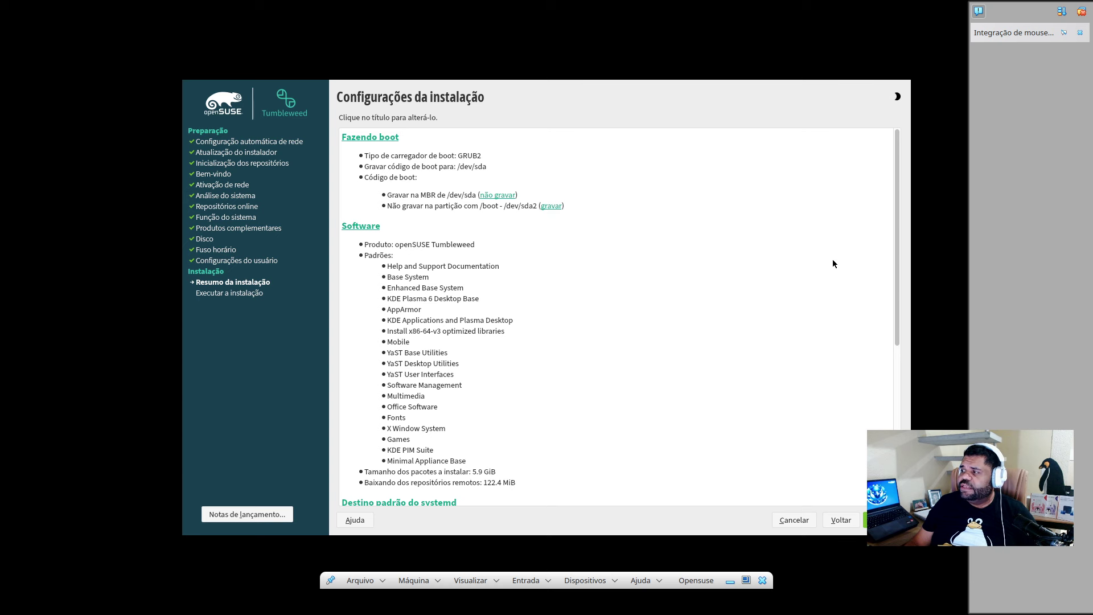
# Scroll through Configurações da instalação and open the Software selection
pyautogui.moveTo(897, 153); pyautogui.dragTo(911, 194)
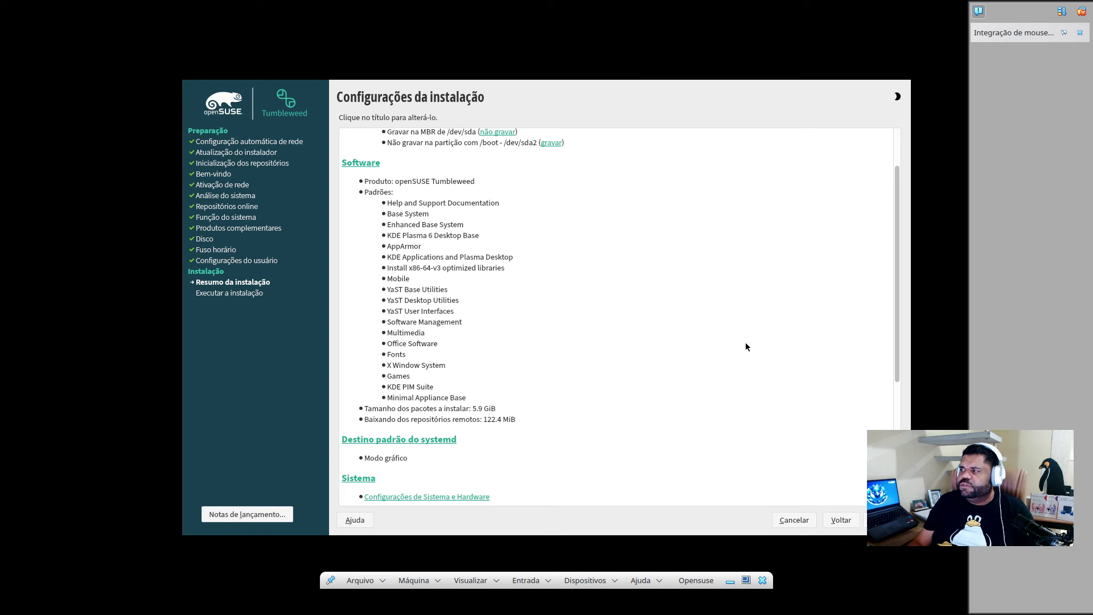
pyautogui.moveTo(896, 268)
pyautogui.mouseDown()
pyautogui.moveTo(896, 194)
pyautogui.moveTo(900, 386)
pyautogui.moveTo(898, 264)
pyautogui.mouseUp()
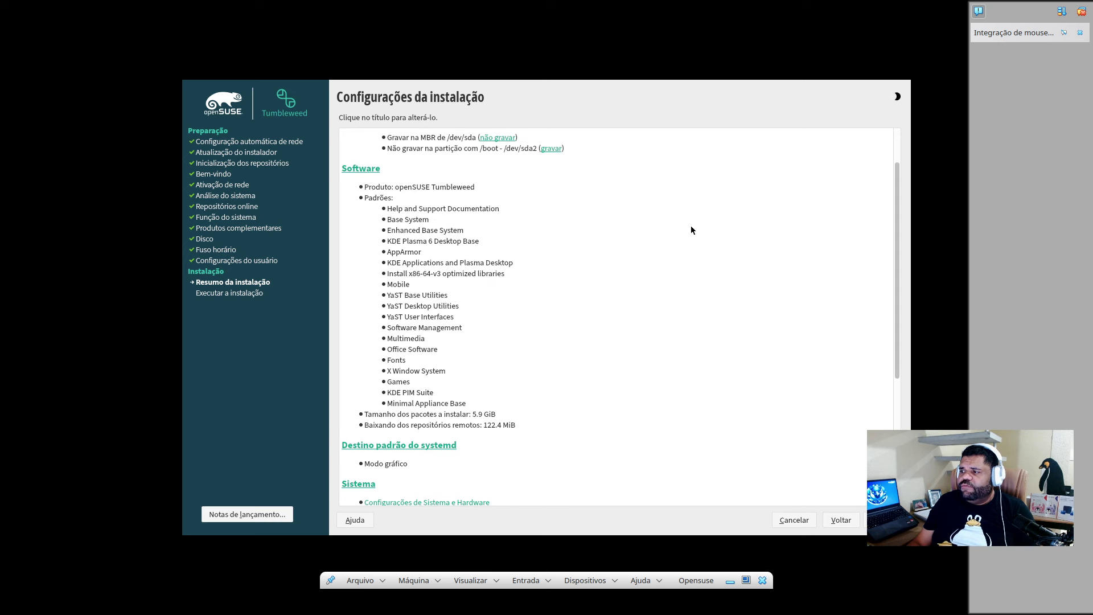
pyautogui.click(360, 169)
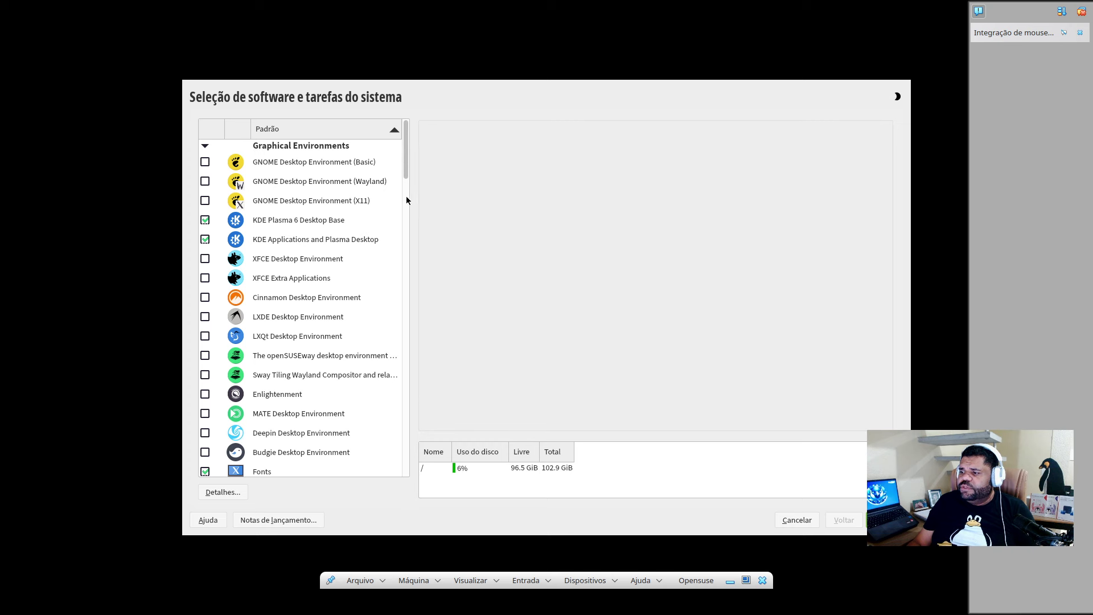
# Drop the Games, Office Software and KDE PIM Suite patterns, bringing packages down to 4.8 GiB
pyautogui.moveTo(406, 169); pyautogui.dragTo(409, 292)
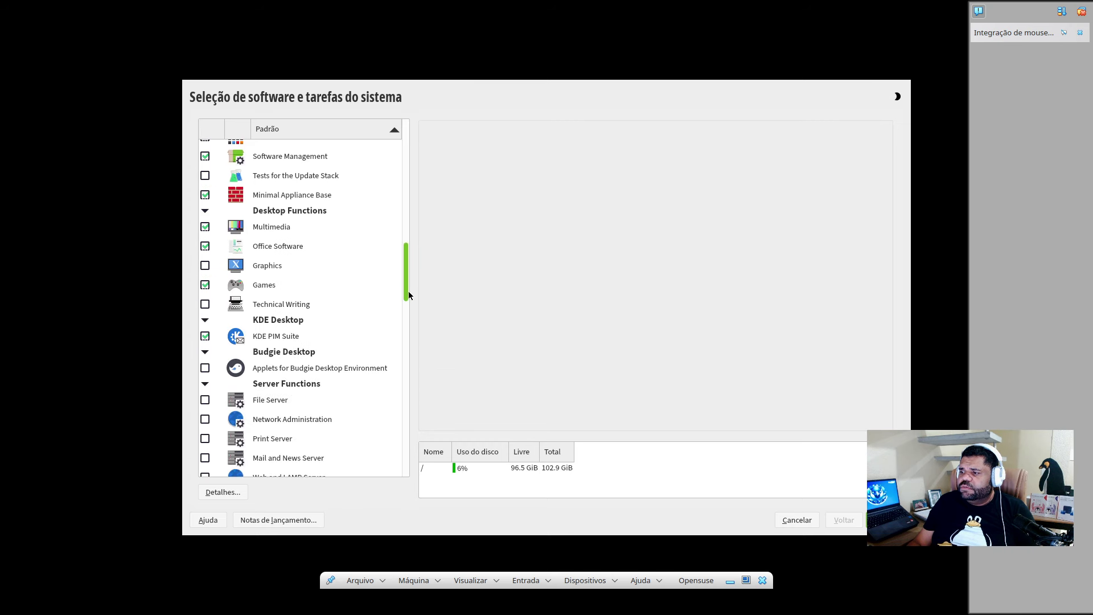
pyautogui.click(206, 287)
pyautogui.click(206, 286)
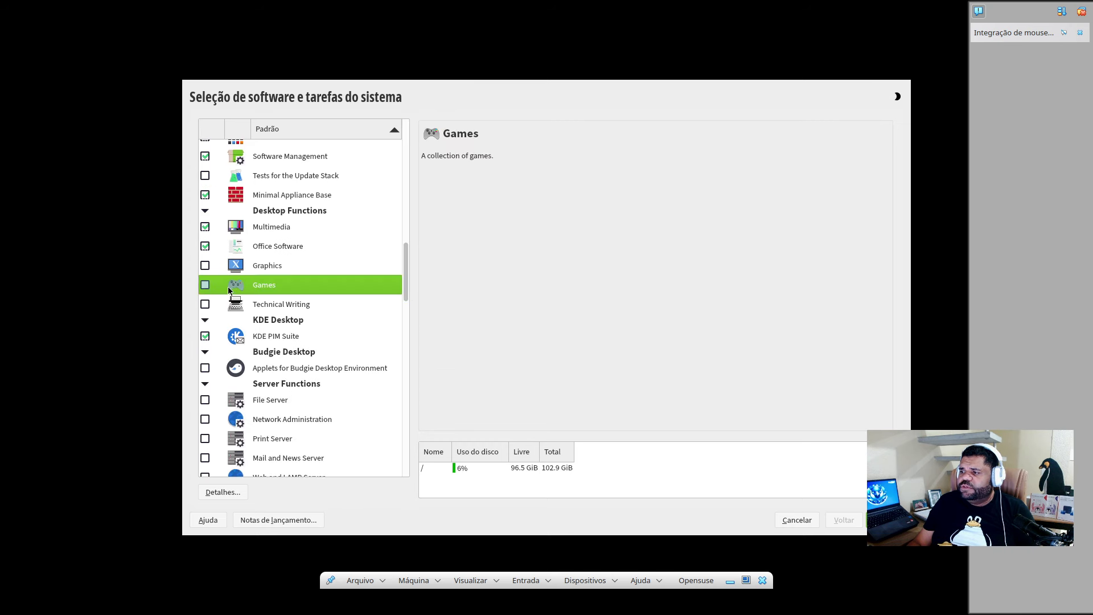
pyautogui.click(286, 246)
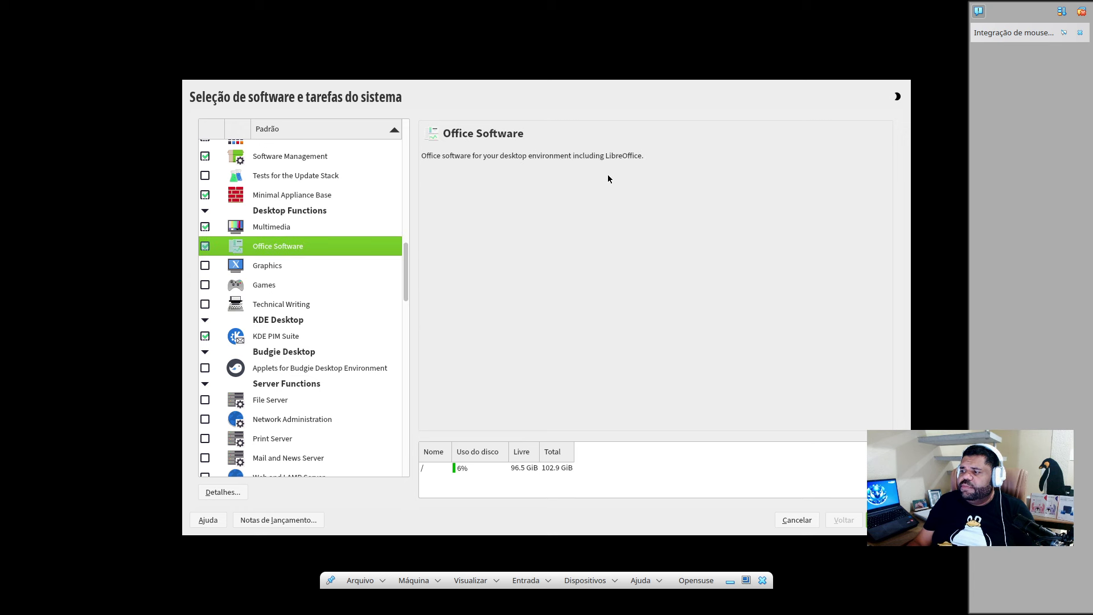
pyautogui.click(204, 246)
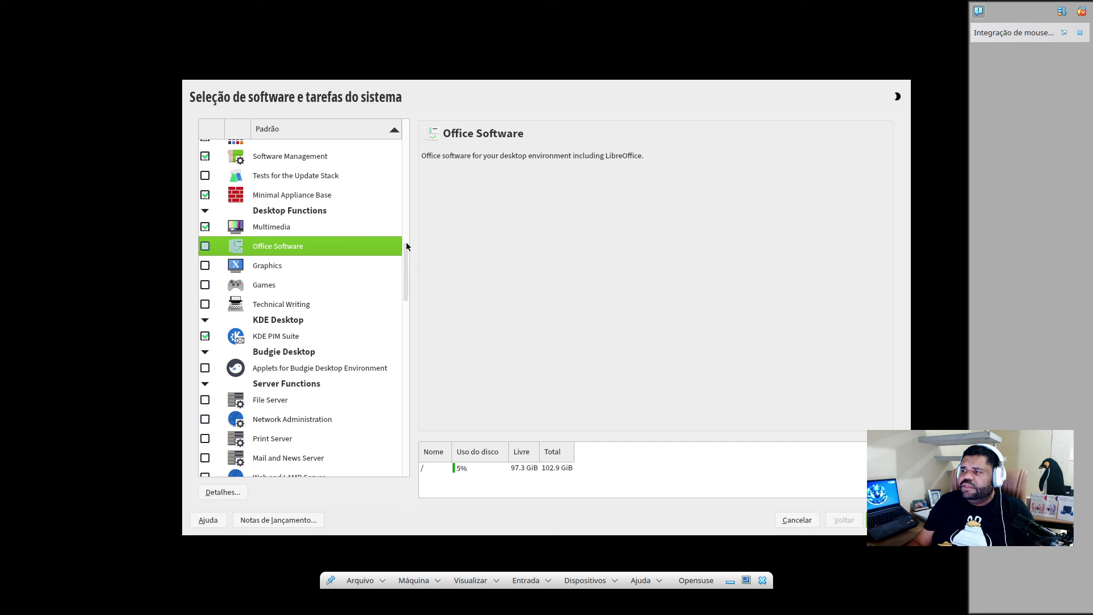
pyautogui.moveTo(405, 268); pyautogui.dragTo(408, 291)
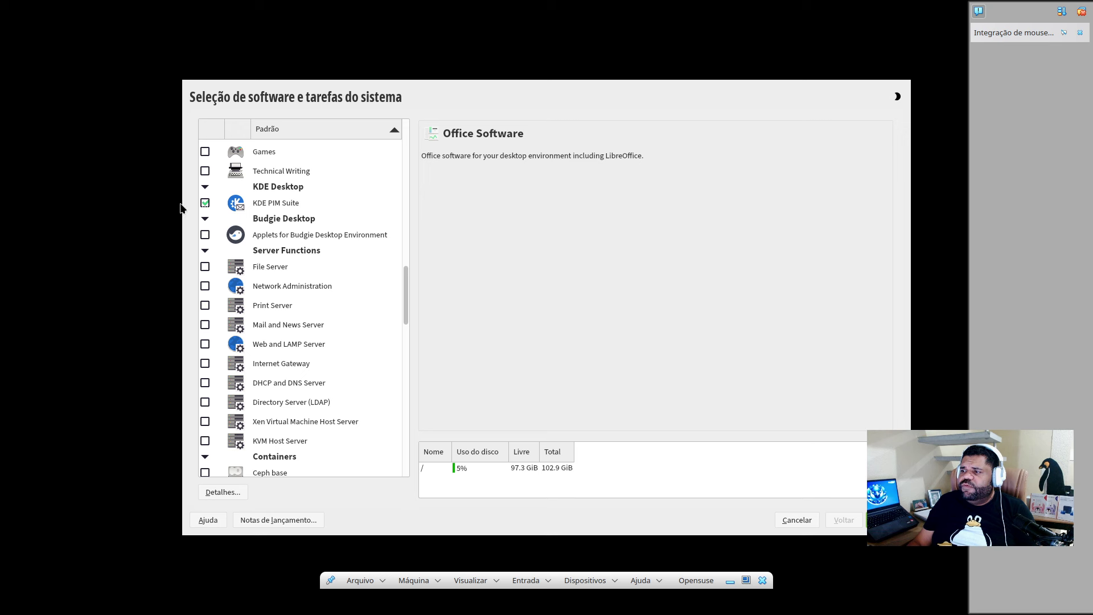
pyautogui.click(205, 203)
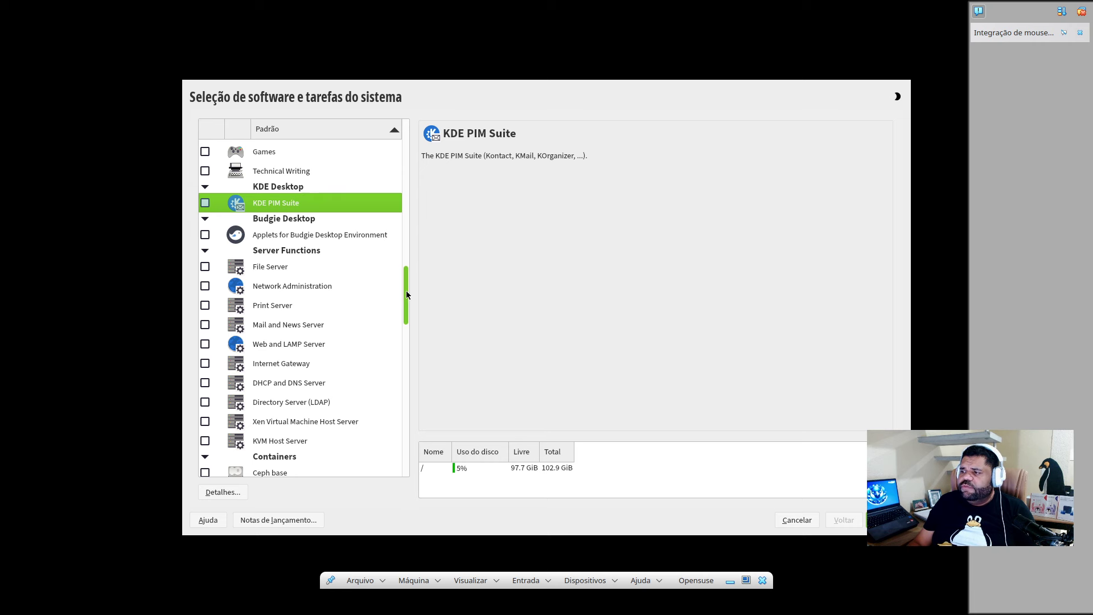
pyautogui.moveTo(406, 294); pyautogui.dragTo(414, 112)
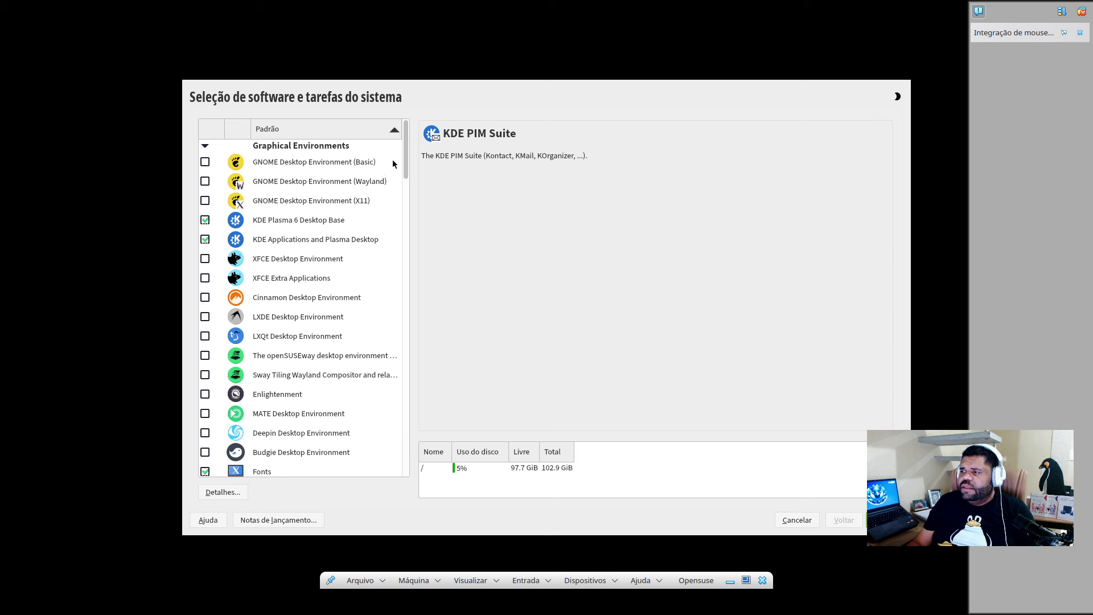
pyautogui.scroll(-1, 405, 166)
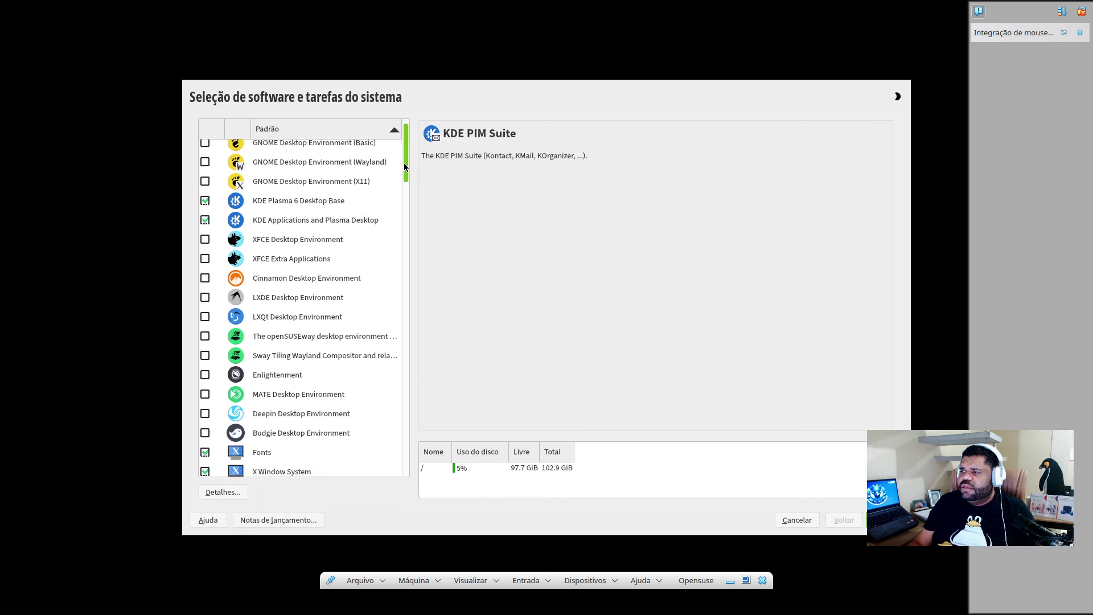
pyautogui.moveTo(404, 166); pyautogui.dragTo(415, 296)
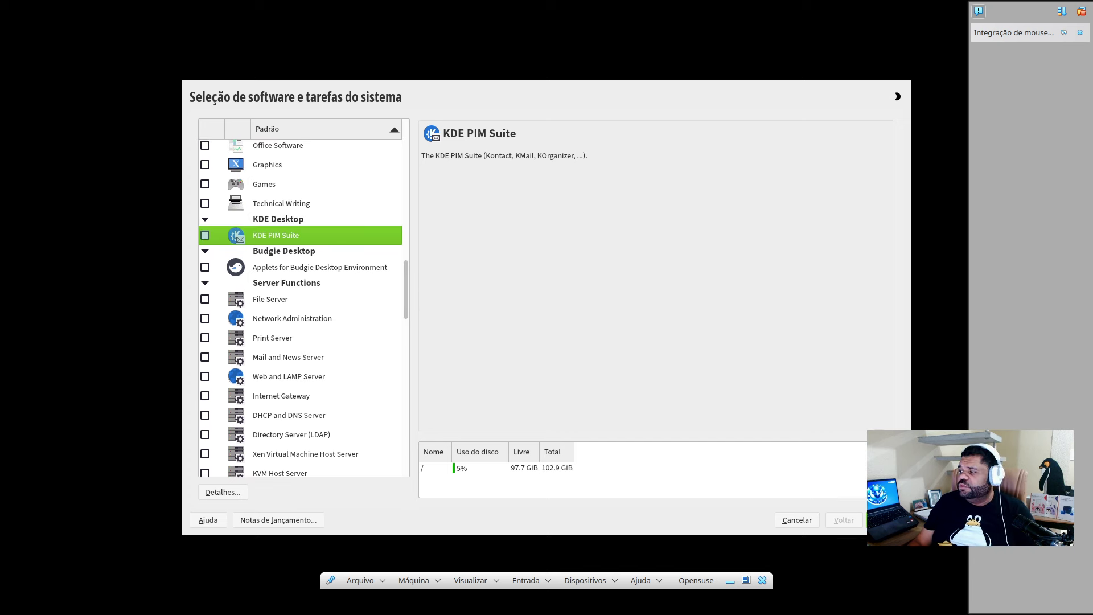
pyautogui.click(889, 520)
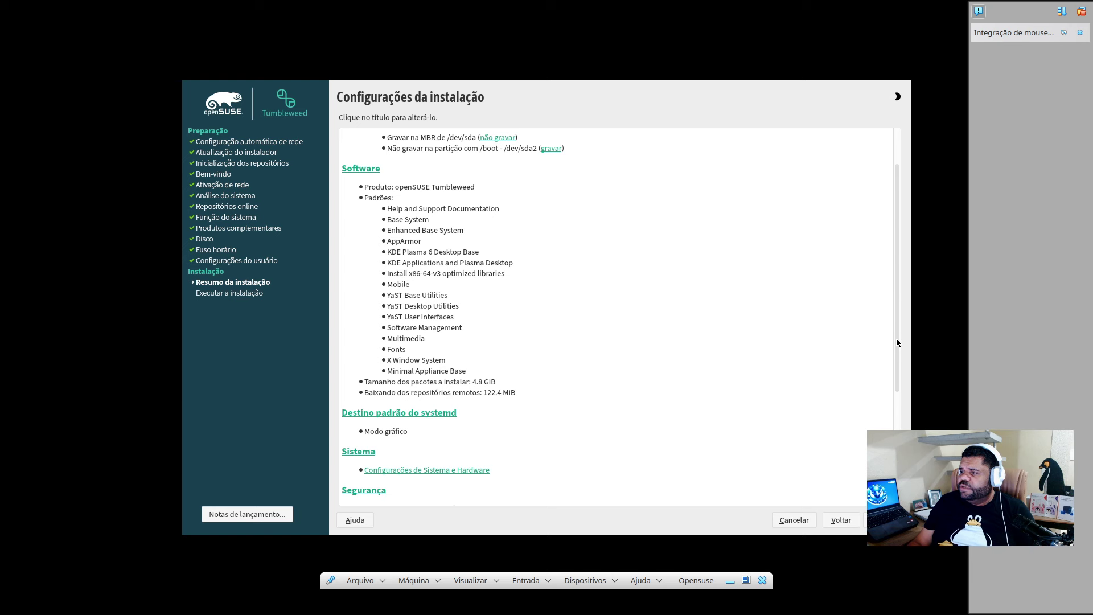
# Start the openSUSE installation and confirm it in the Confirmar Instalação dialog
pyautogui.moveTo(896, 283); pyautogui.dragTo(896, 395)
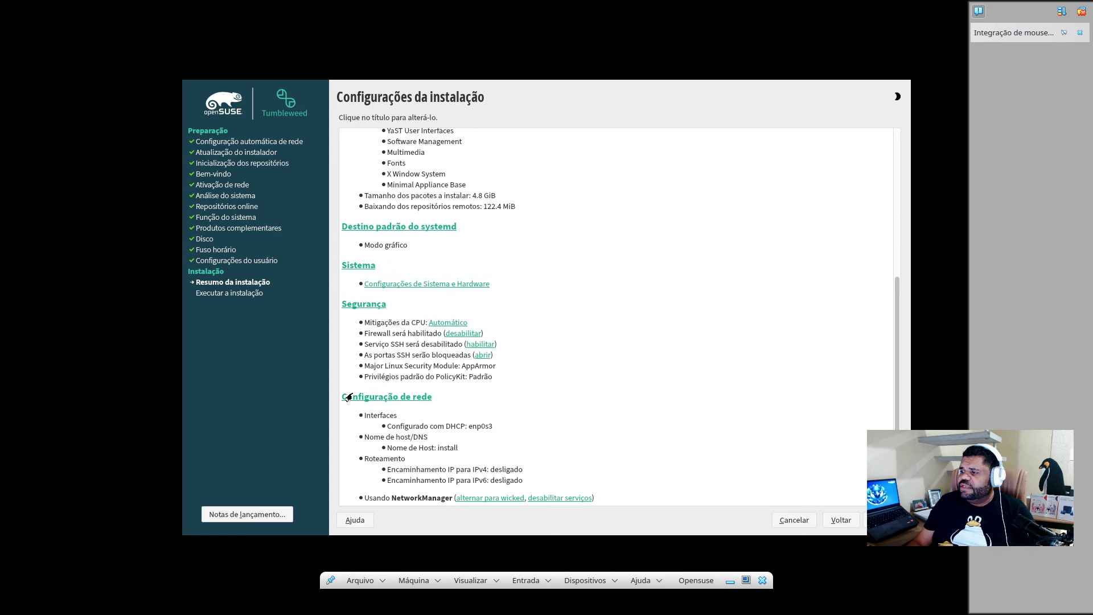
pyautogui.click(885, 519)
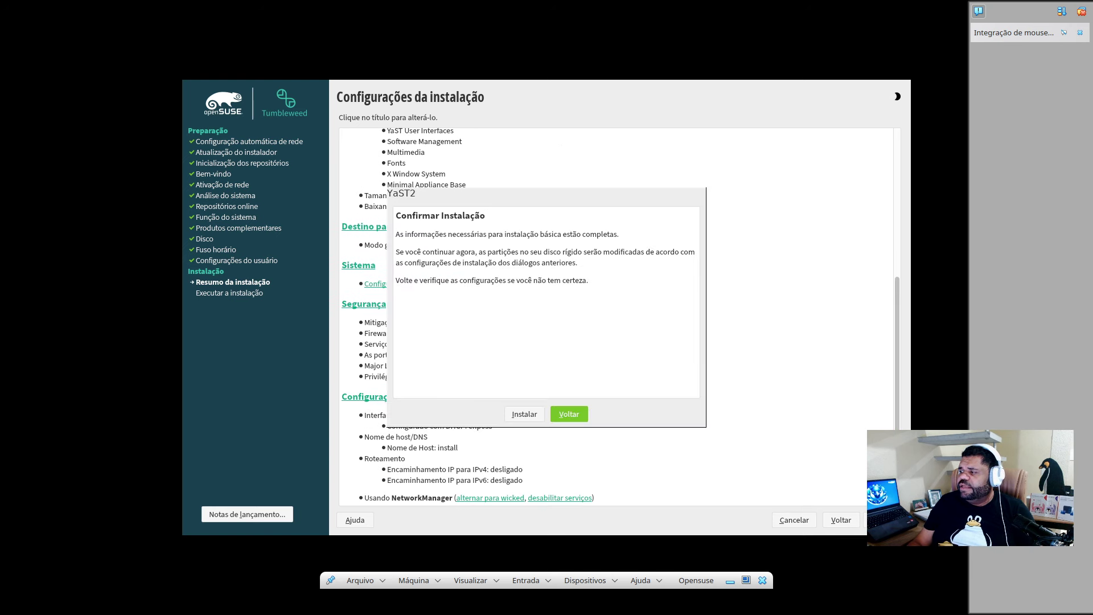
pyautogui.click(515, 412)
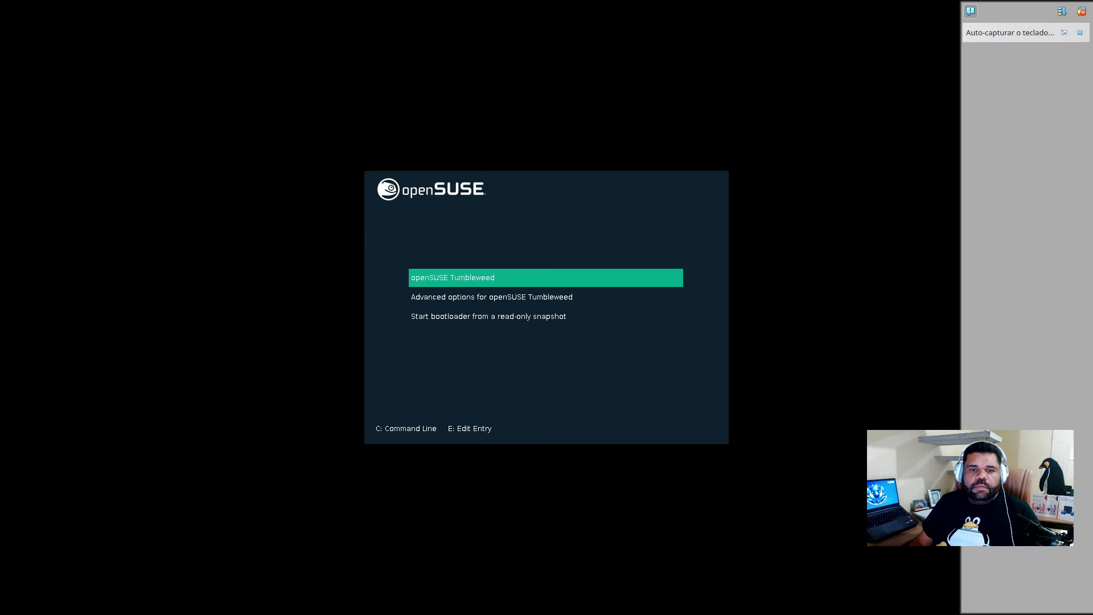
# Let the VM capture the mouse, boot the default openSUSE Tumbleweed entry and dismiss notifications
pyautogui.click(484, 244)
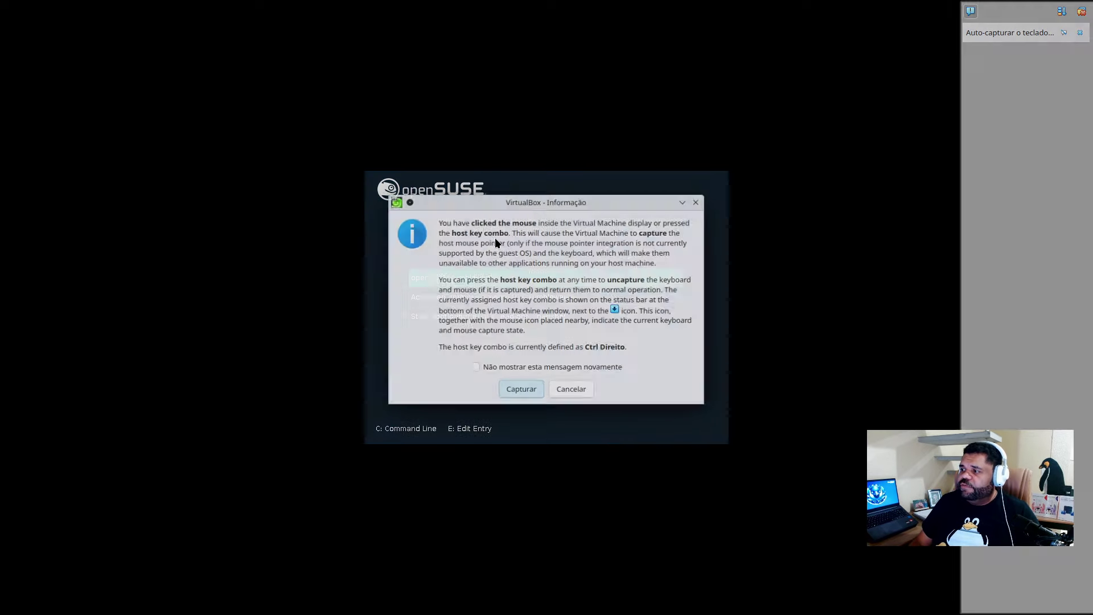
pyautogui.click(520, 388)
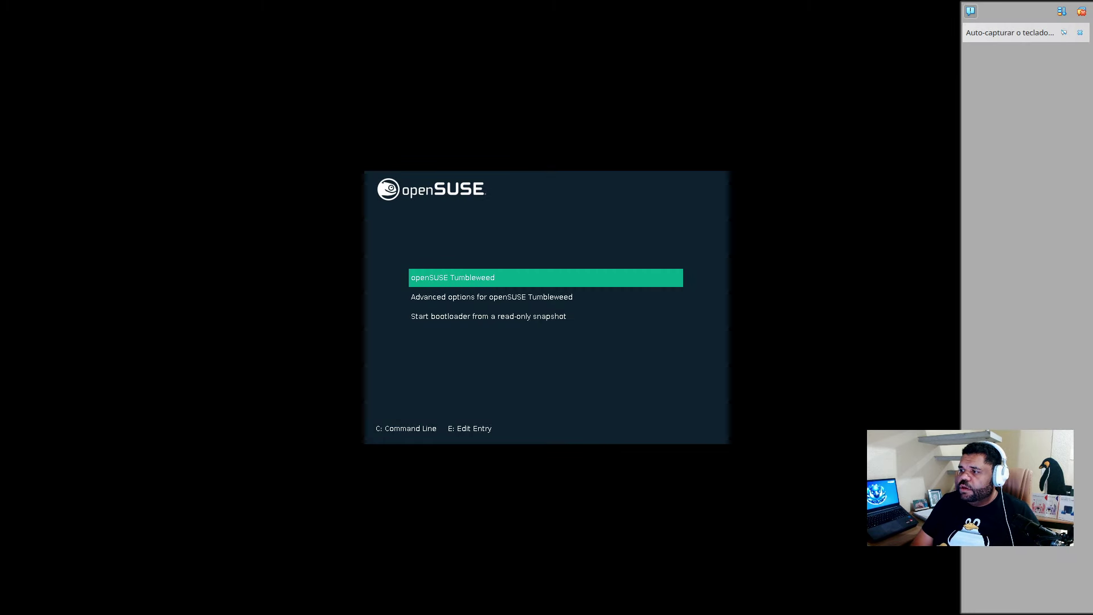
pyautogui.press('Return')
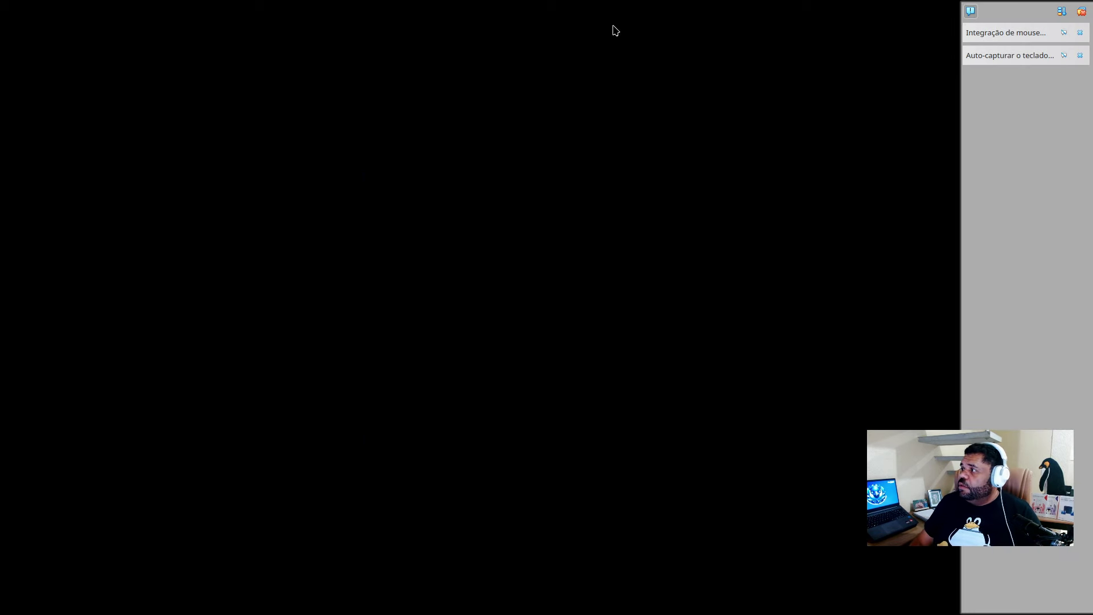
pyautogui.click(1081, 13)
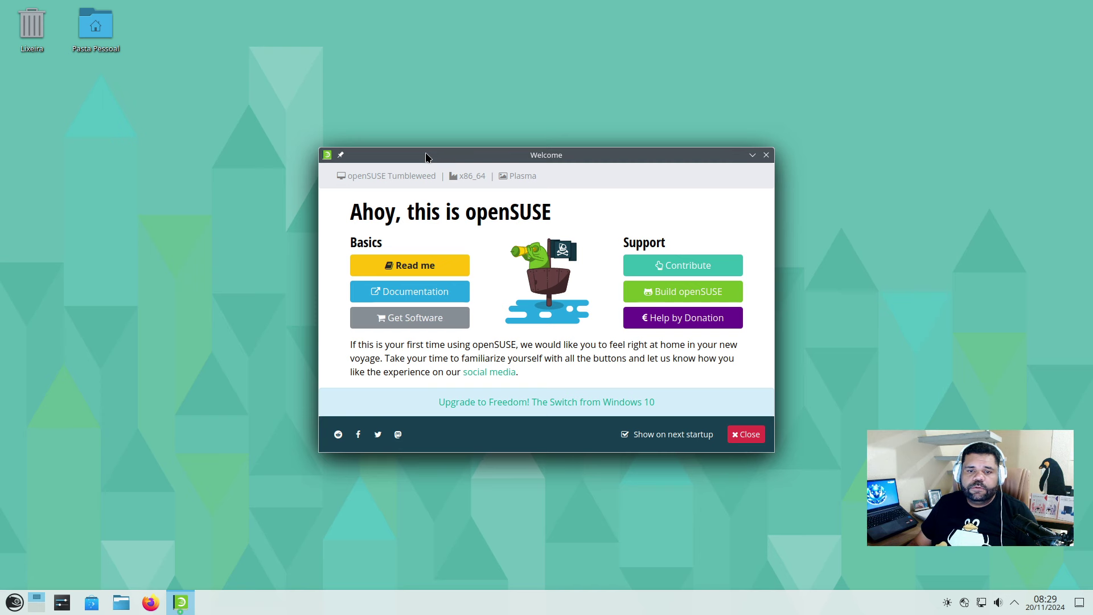
# Move the Welcome window aside and follow the Read me page's Google Chrome RPM link
pyautogui.moveTo(428, 150); pyautogui.dragTo(421, 109)
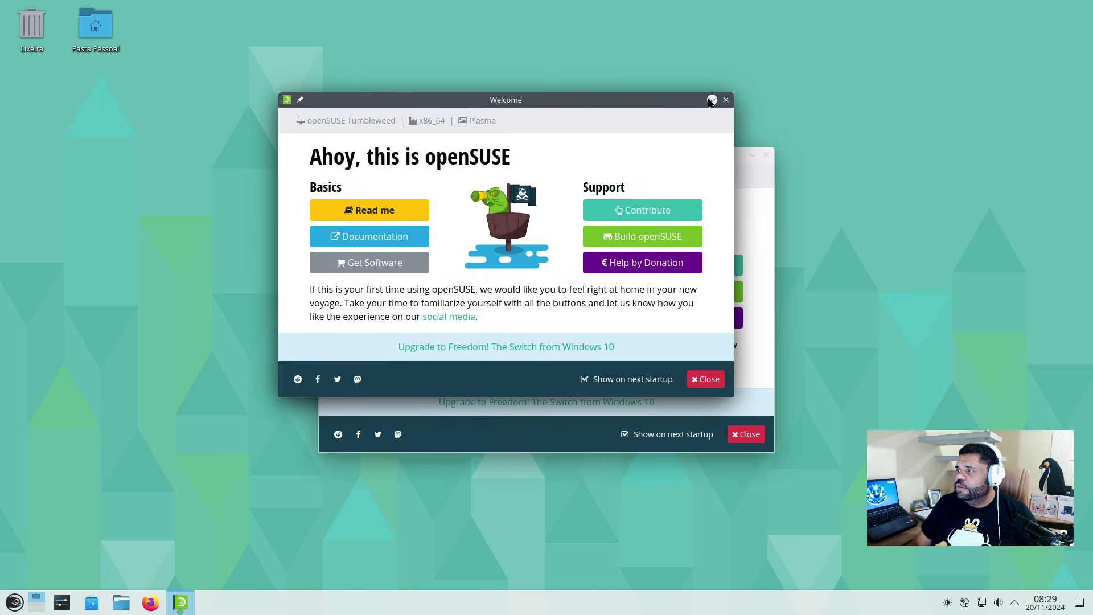
pyautogui.moveTo(644, 162); pyautogui.dragTo(551, 102)
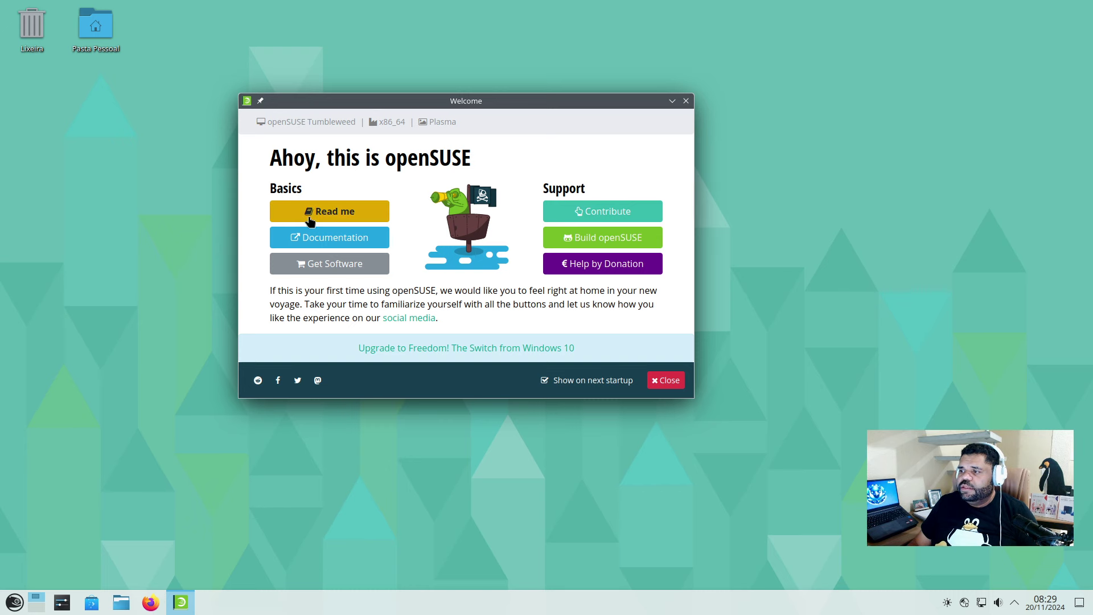
pyautogui.click(339, 211)
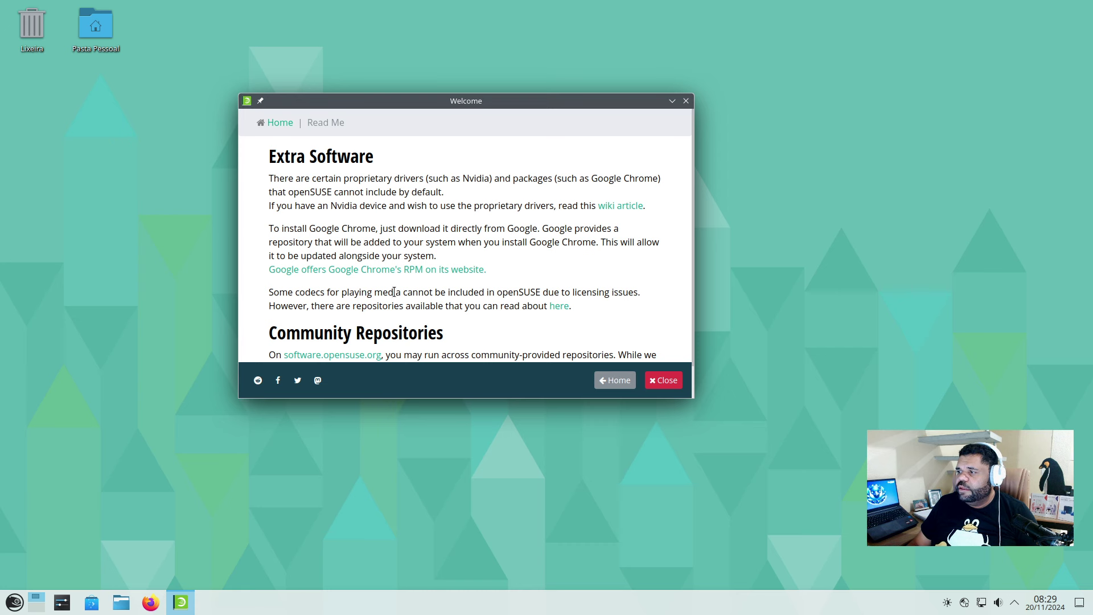
pyautogui.click(387, 275)
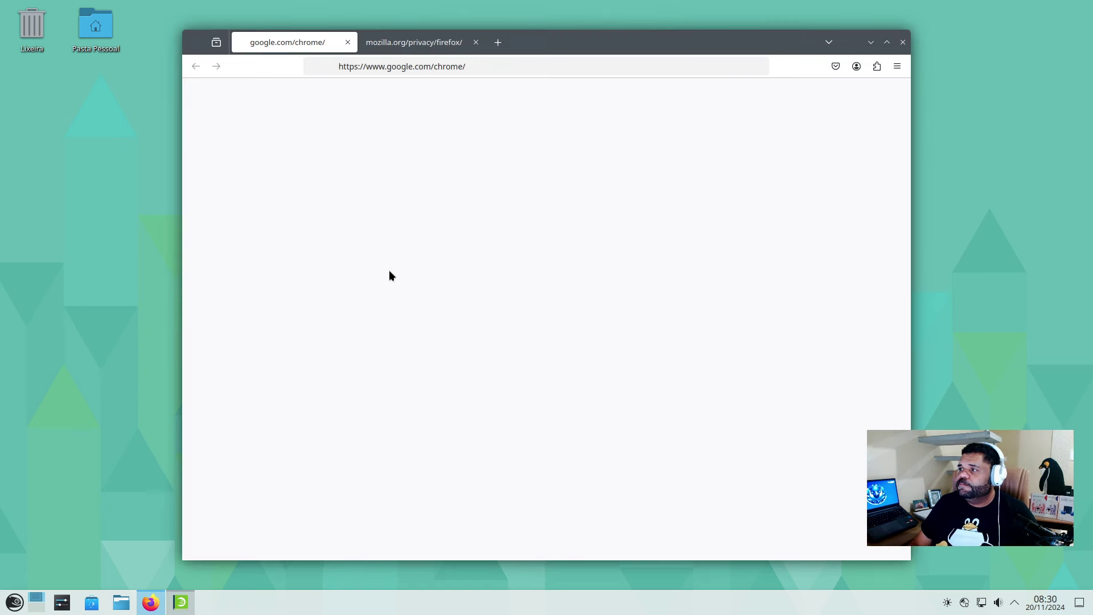
# Close the mozilla.org tab and download Chrome's .rpm 64 bits package, checking its progress
pyautogui.click(479, 48)
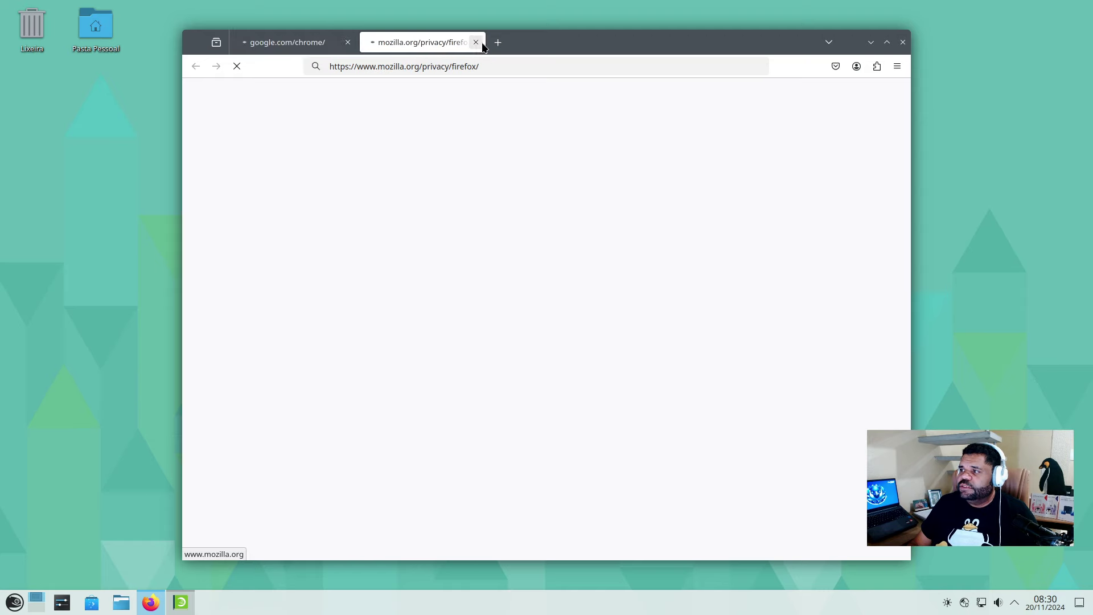
pyautogui.click(475, 43)
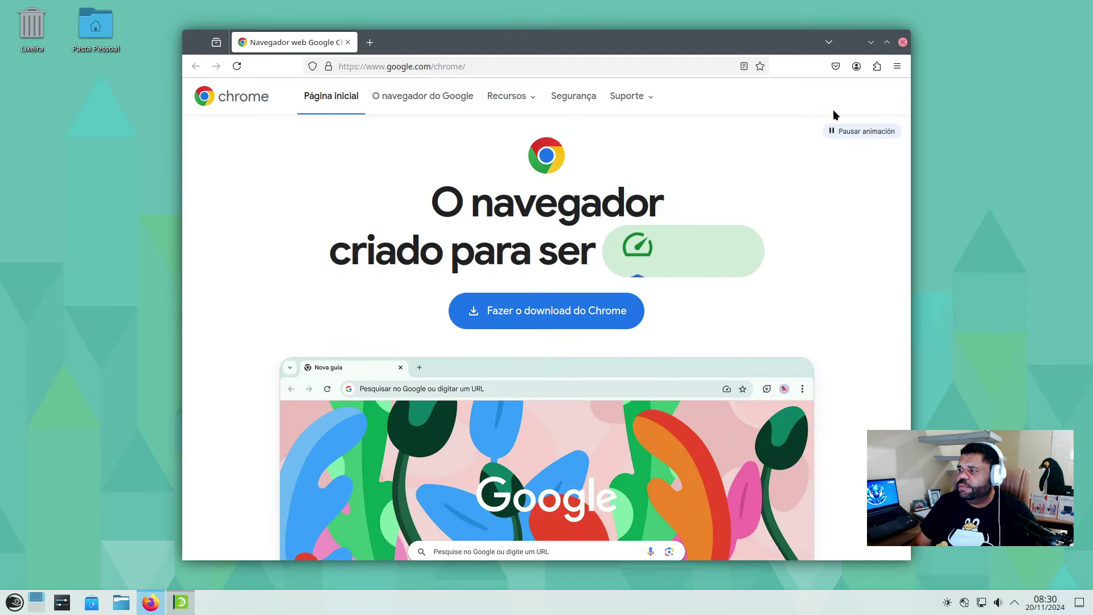
pyautogui.click(521, 310)
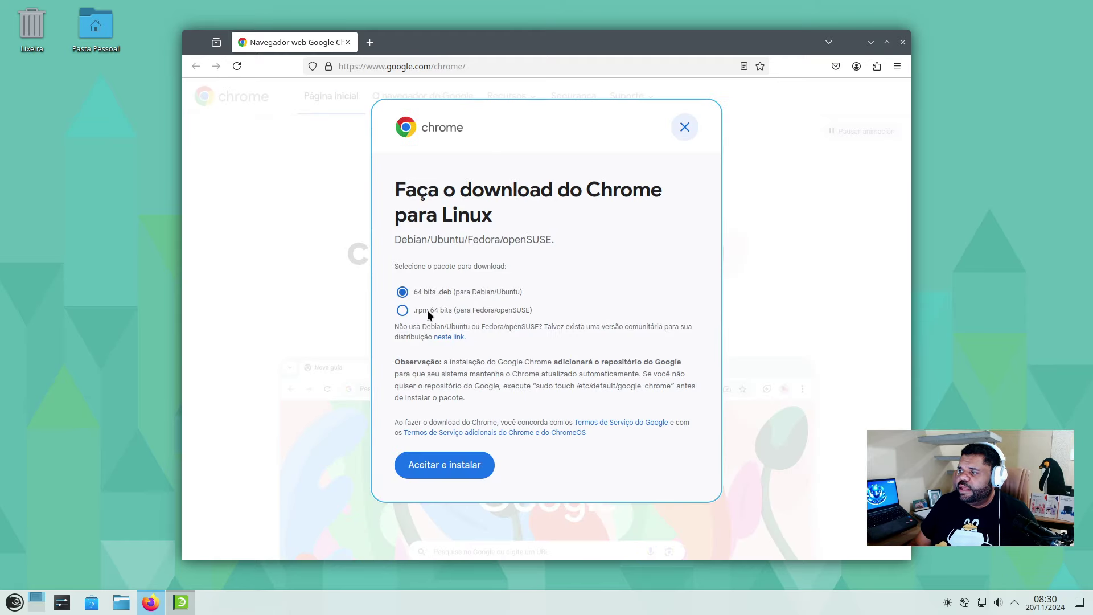
pyautogui.click(403, 311)
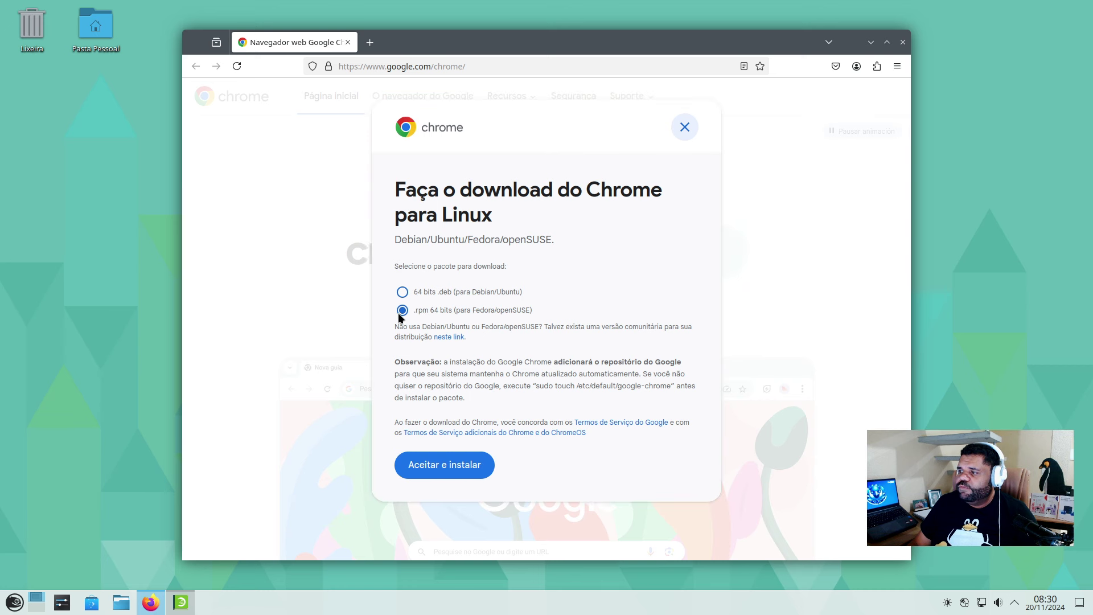
pyautogui.click(452, 464)
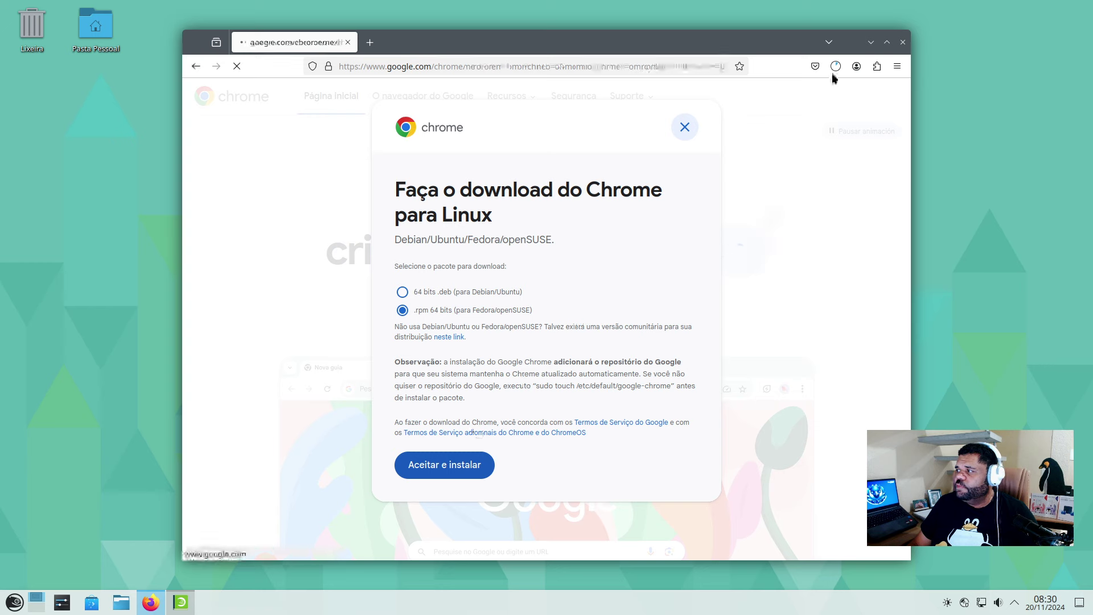
pyautogui.click(836, 66)
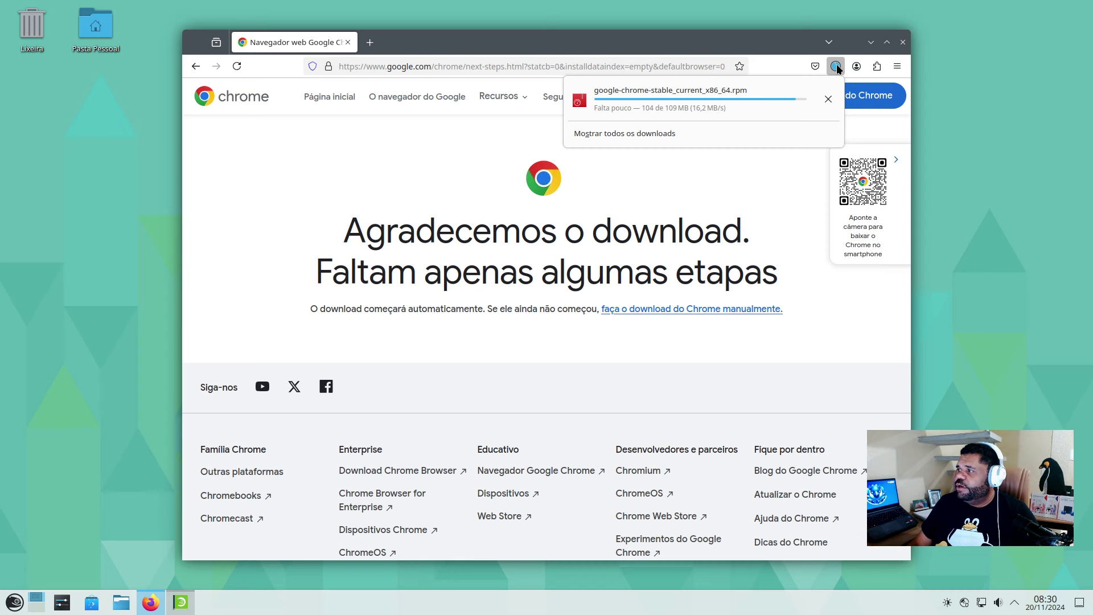
# Return to the Welcome home page and open the openSUSE Documentation site
pyautogui.click(903, 42)
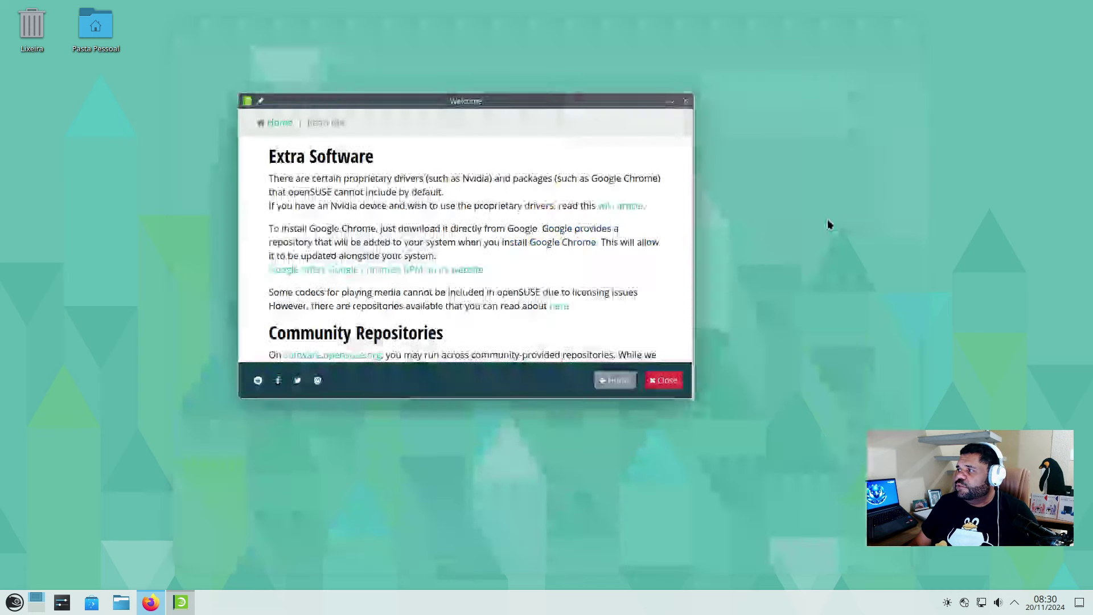
pyautogui.scroll(-1, 381, 279)
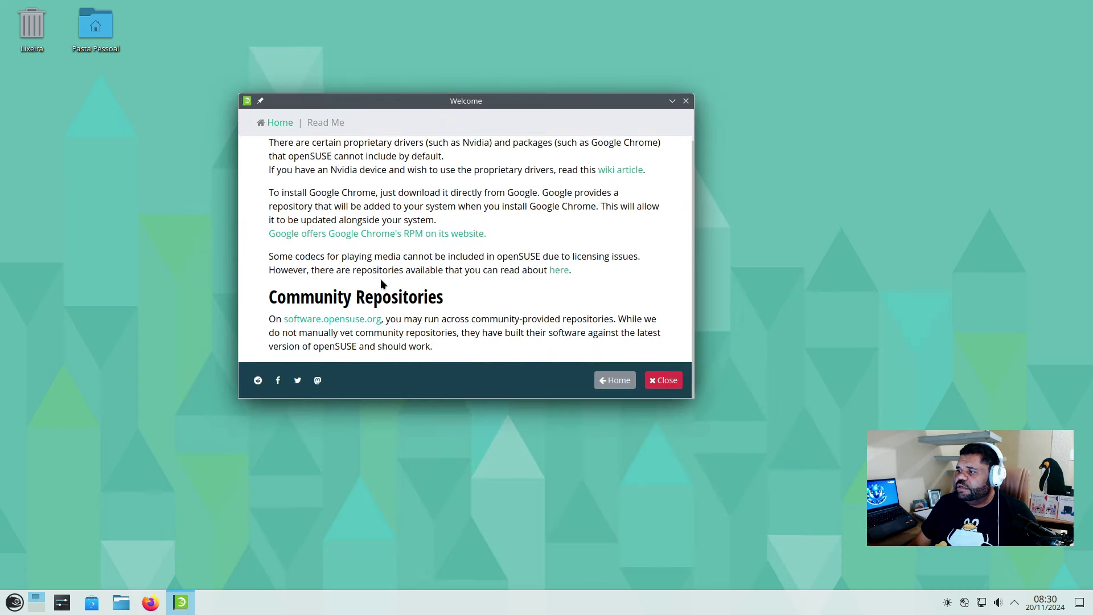
pyautogui.click(599, 381)
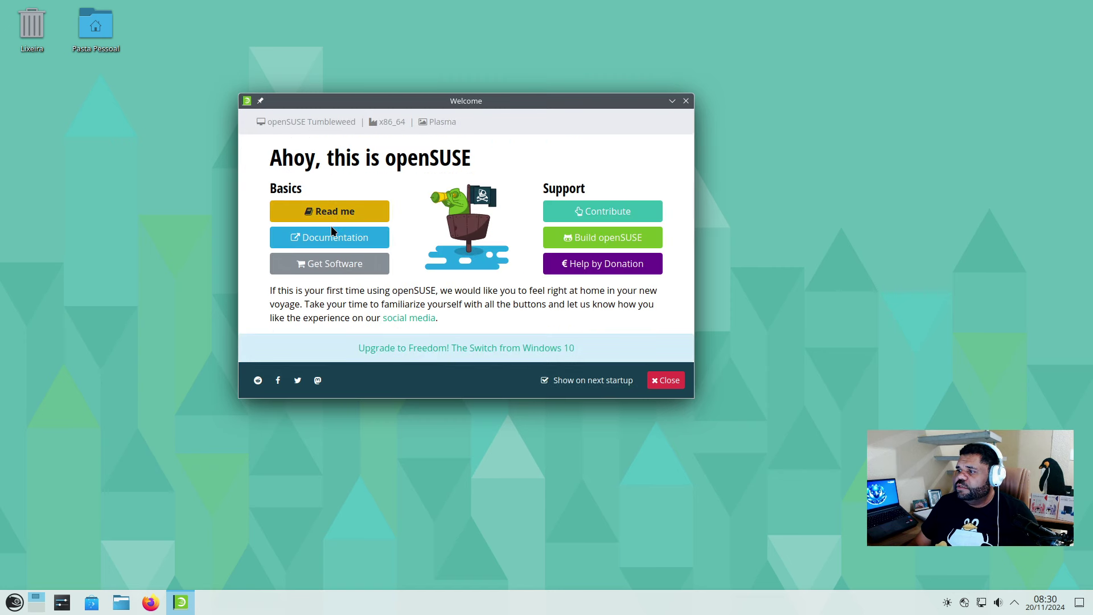
pyautogui.click(328, 244)
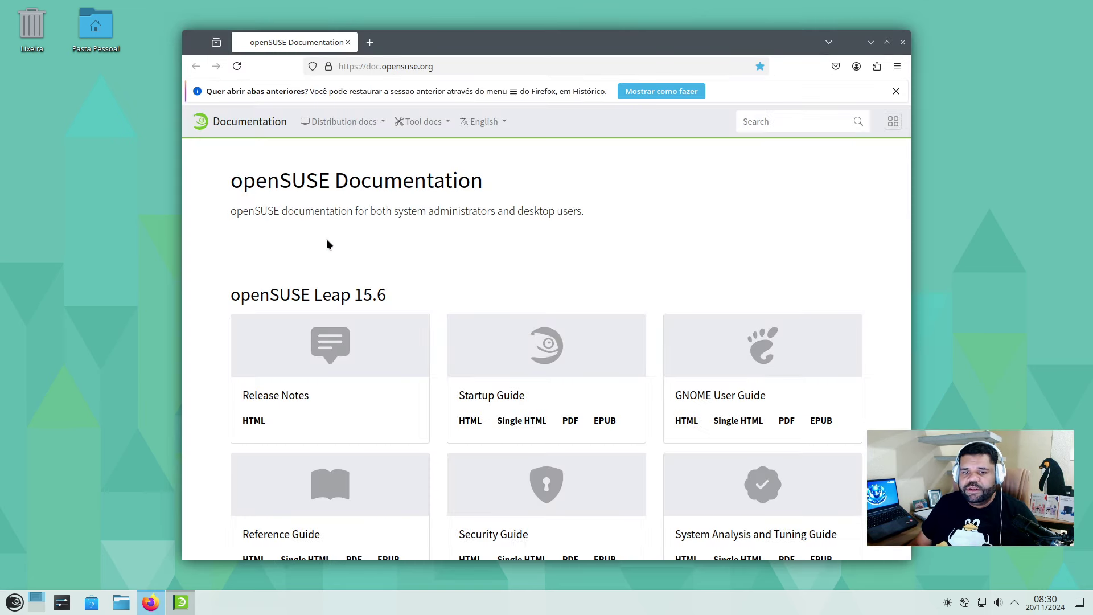
# Dismiss the translation offer, browse the Leap 15.6 guides, and close Firefox
pyautogui.click(780, 177)
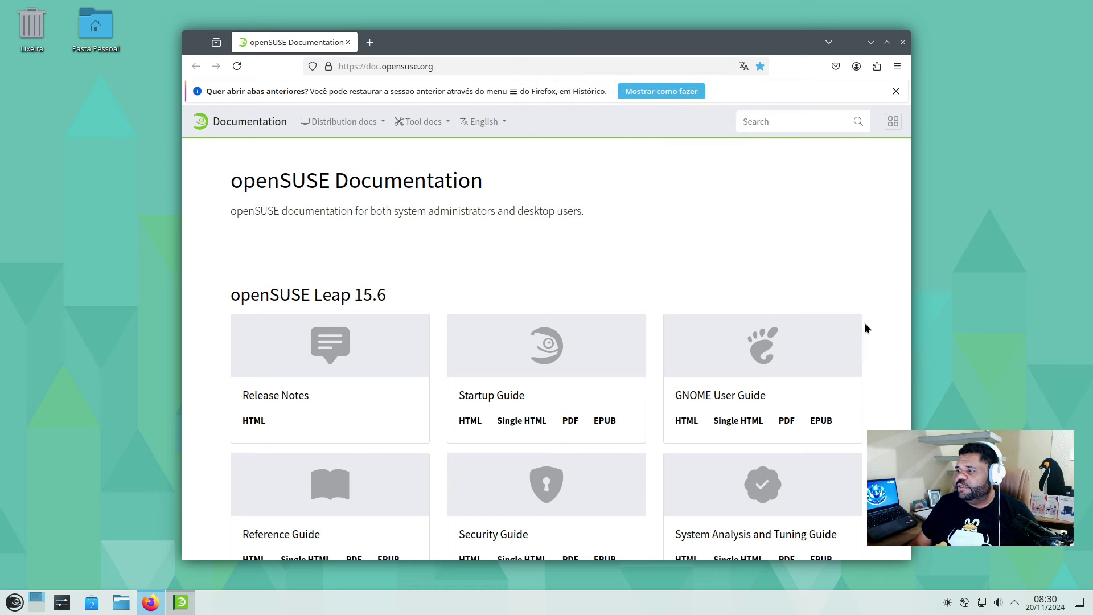
pyautogui.scroll(-5, 533, 421)
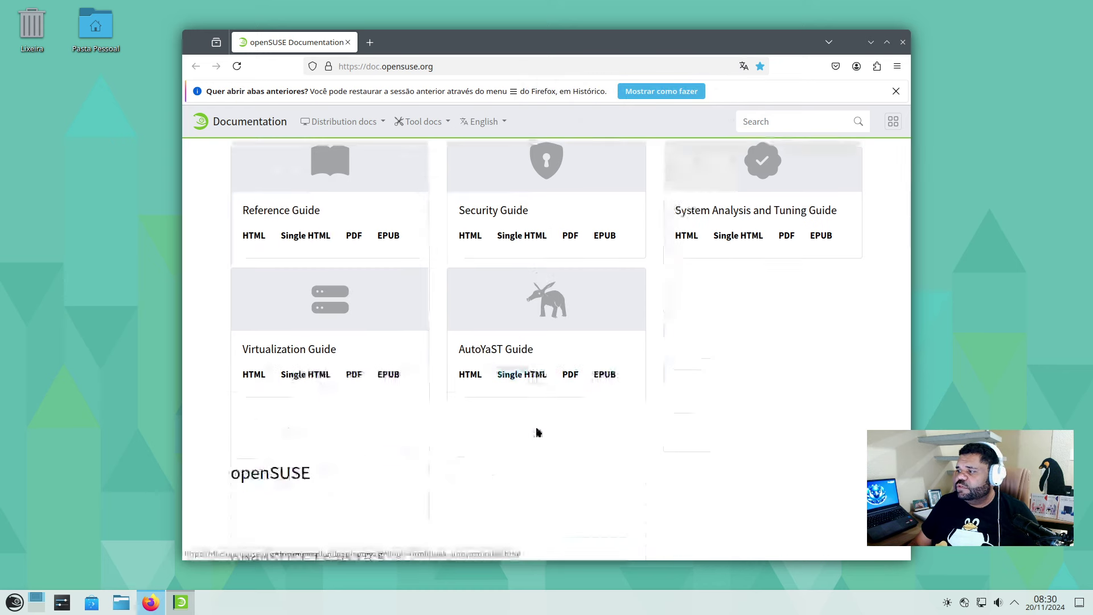
pyautogui.scroll(6, 537, 432)
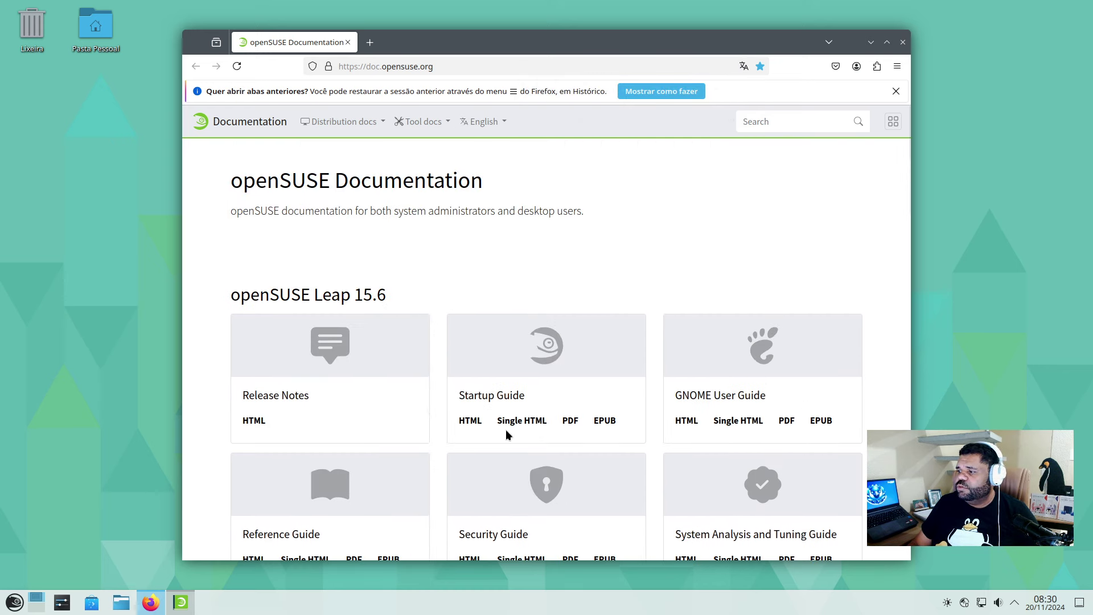
pyautogui.scroll(-3, 507, 435)
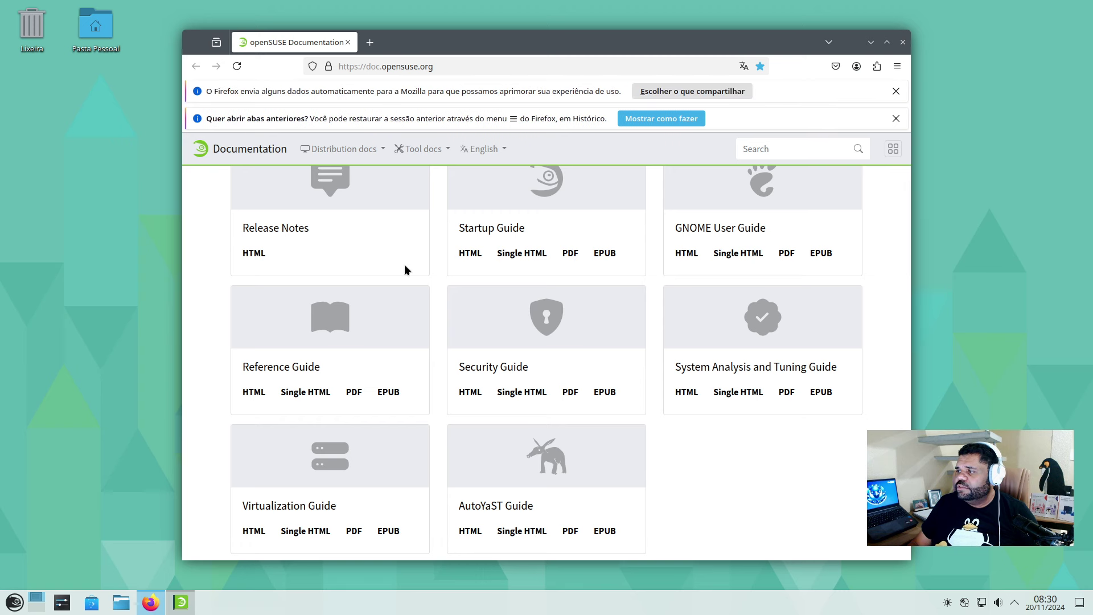
pyautogui.scroll(-1, 505, 307)
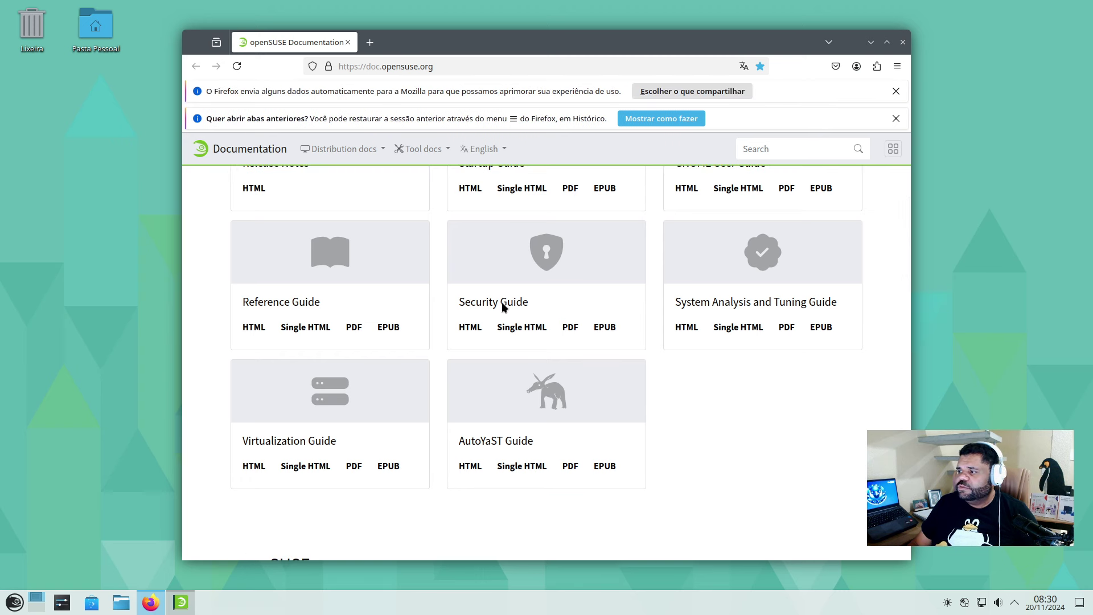
pyautogui.scroll(-2, 436, 447)
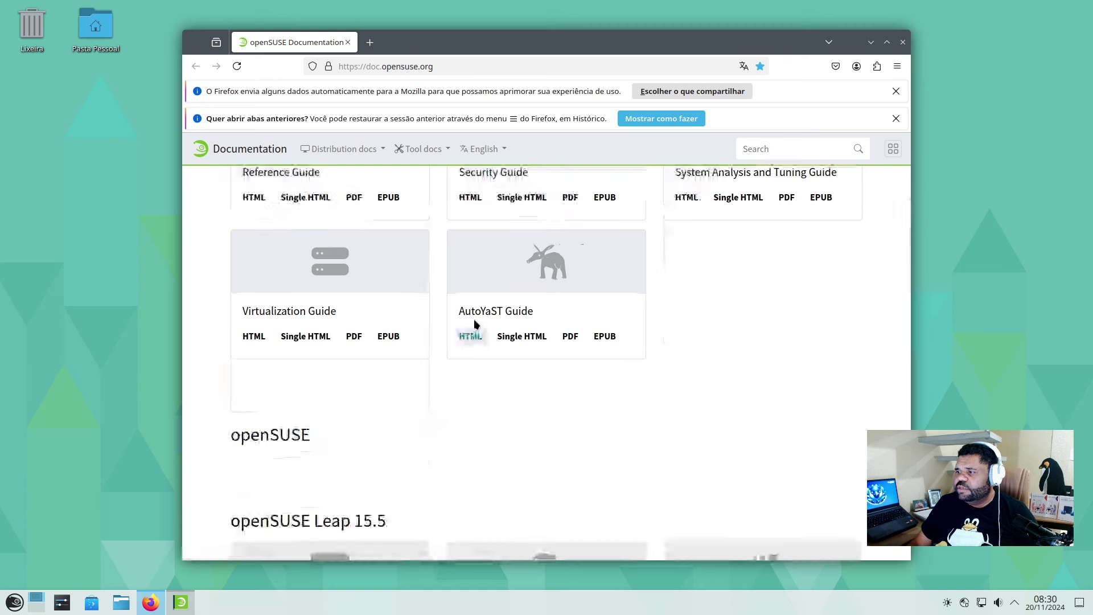
pyautogui.scroll(-2, 287, 271)
pyautogui.scroll(-2, 287, 271)
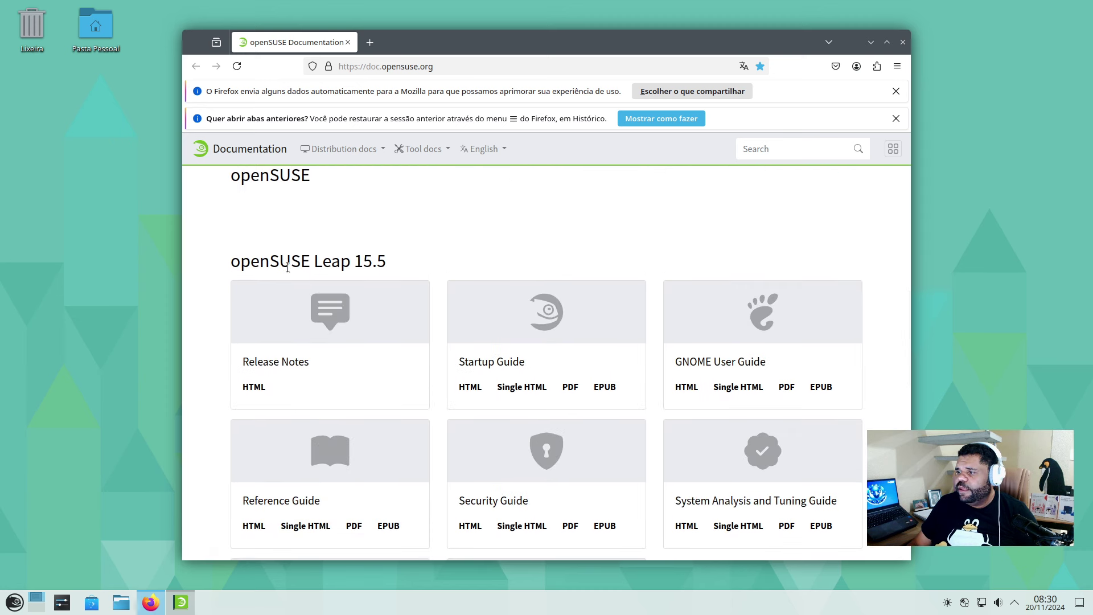
pyautogui.scroll(5, 288, 271)
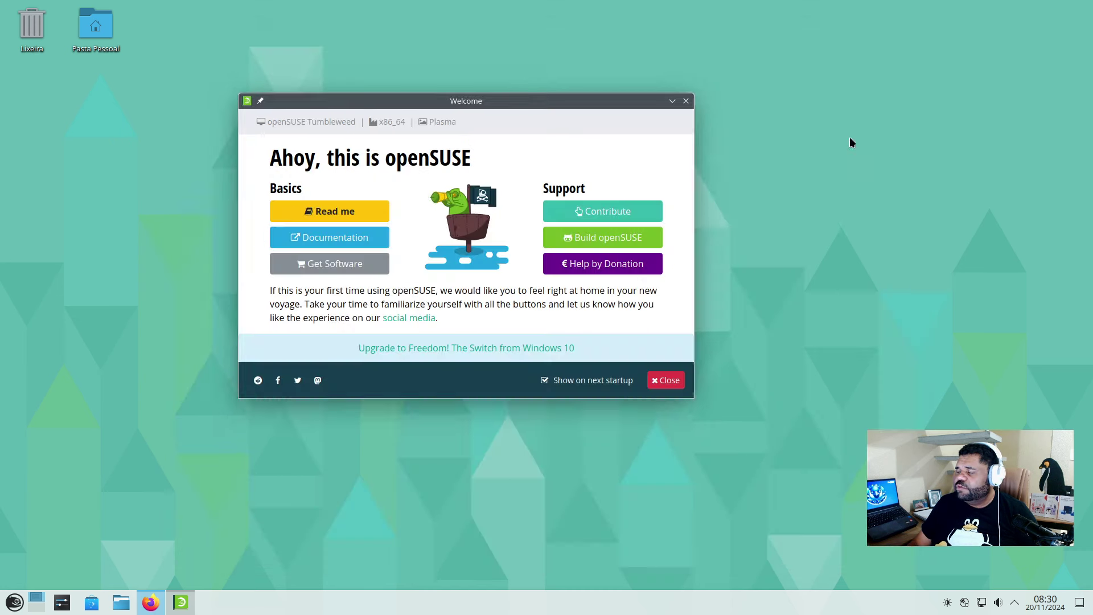
pyautogui.click(903, 43)
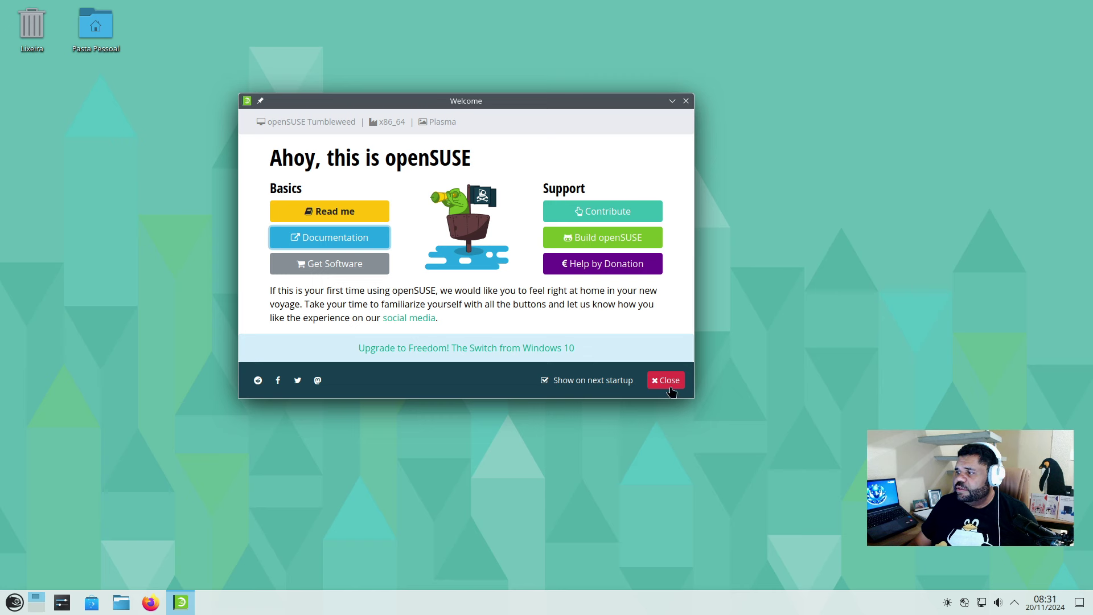
# Turn off Welcome at startup, then open the Chrome rpm from Dolphin's Downloads as root
pyautogui.click(545, 381)
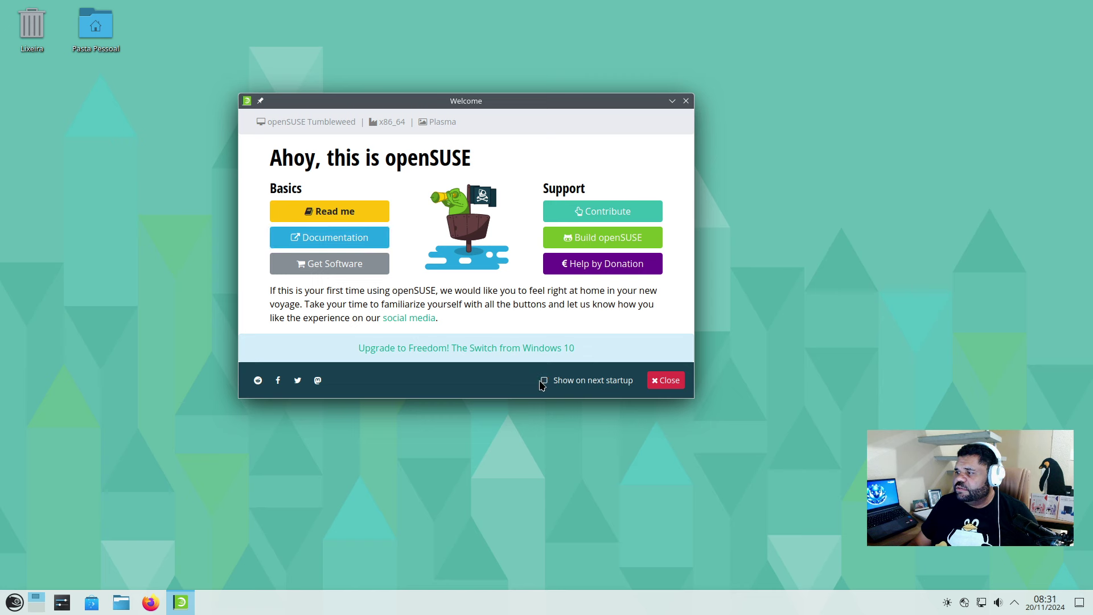
pyautogui.click(665, 393)
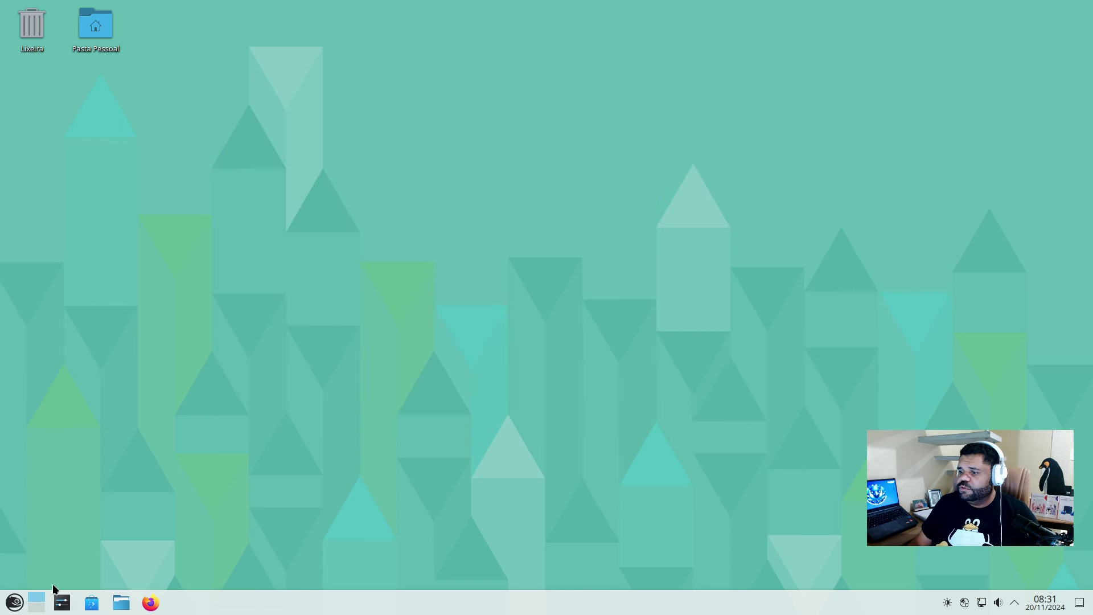
pyautogui.click(18, 597)
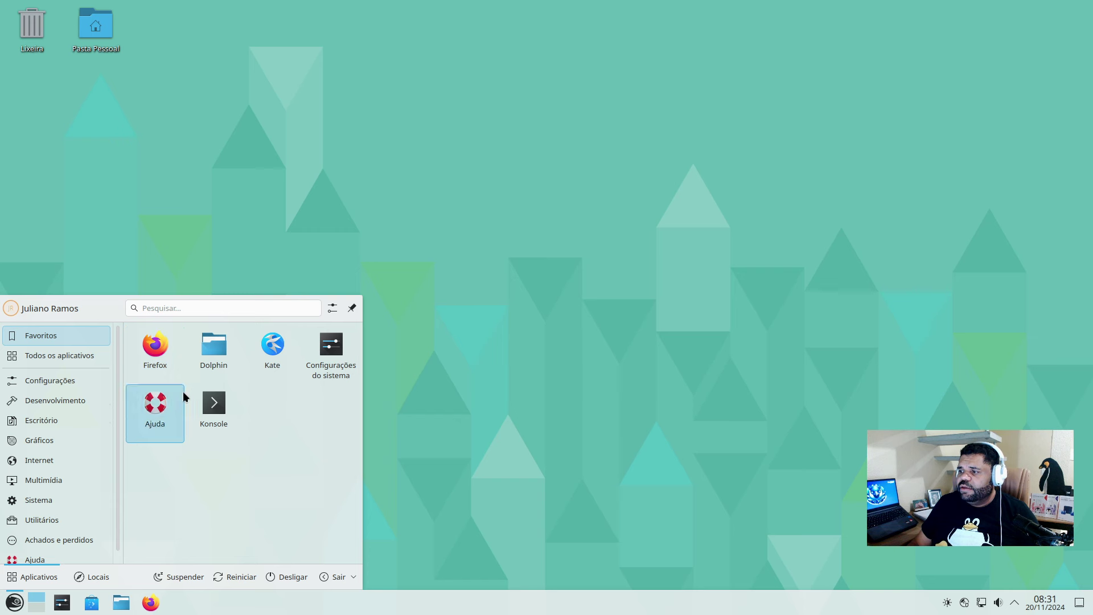
pyautogui.click(214, 352)
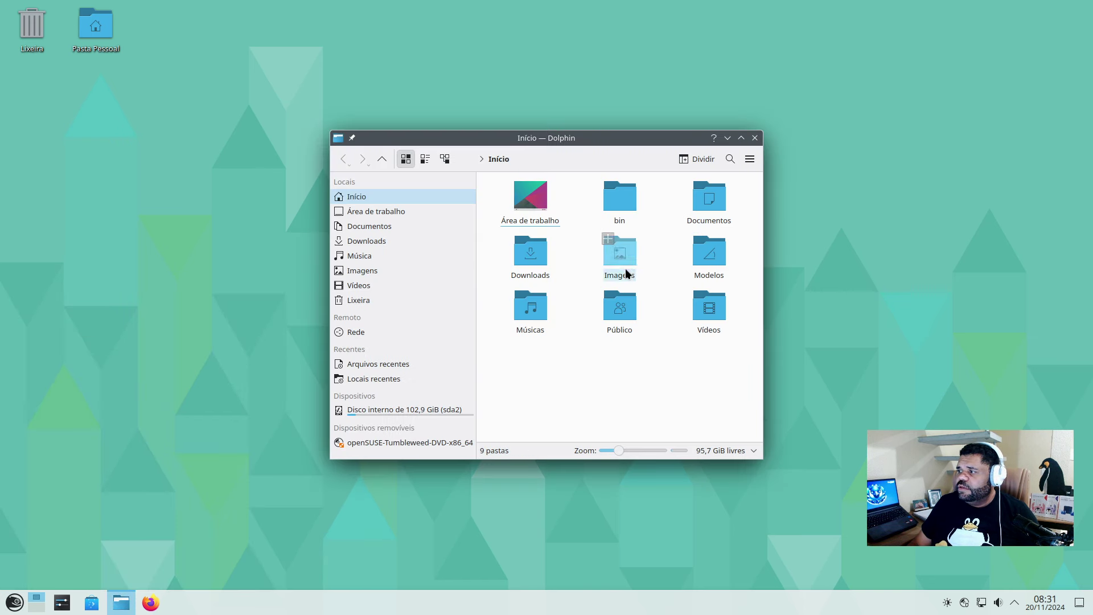
pyautogui.doubleClick(524, 254)
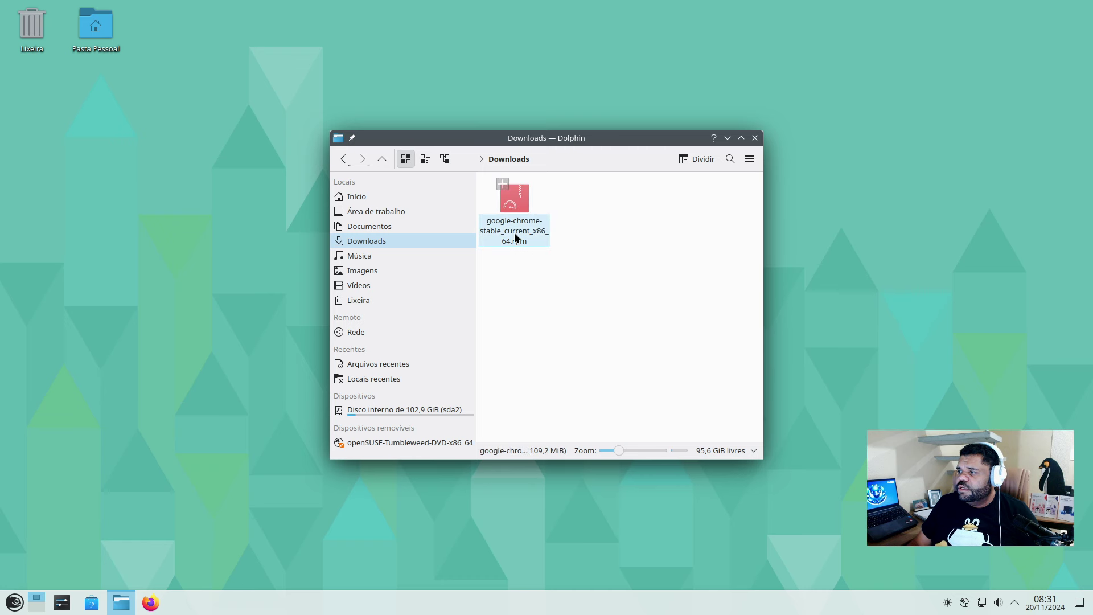
pyautogui.doubleClick(514, 231)
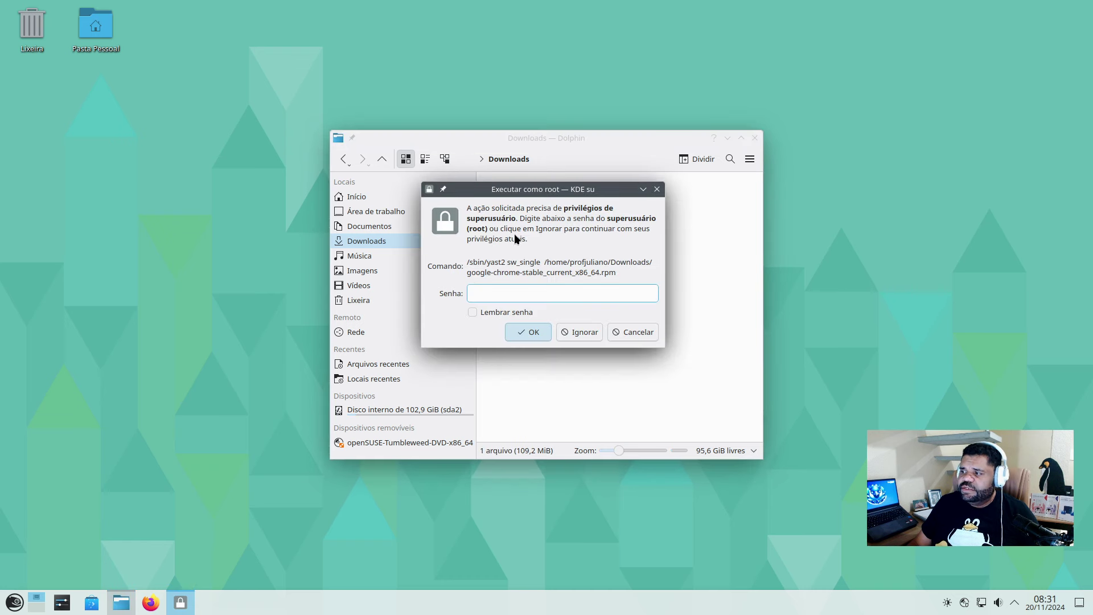
pyautogui.write('•••••')
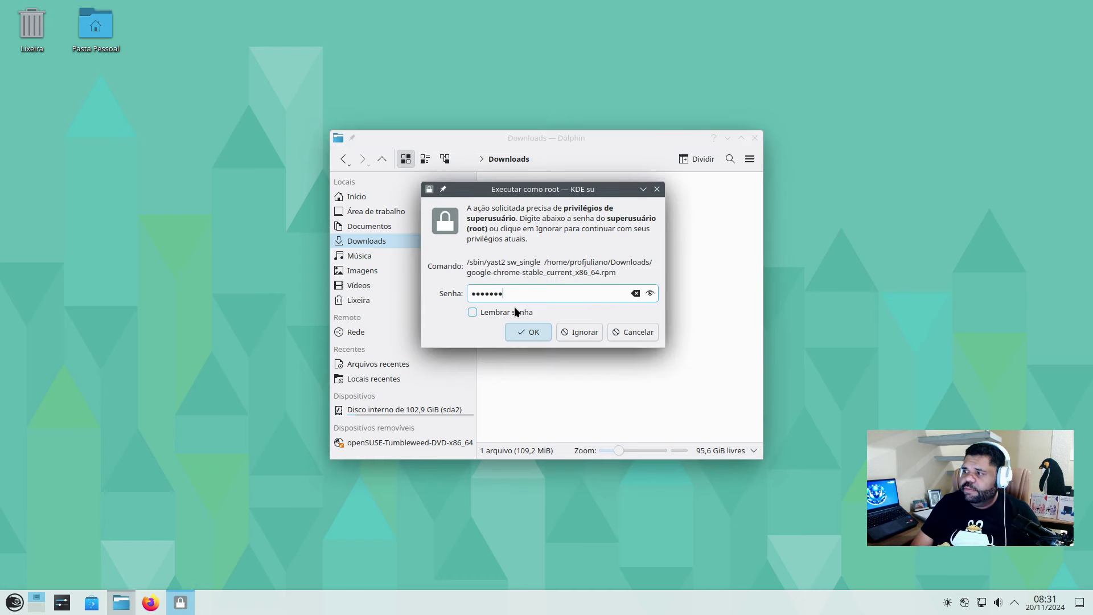
pyautogui.press('Return')
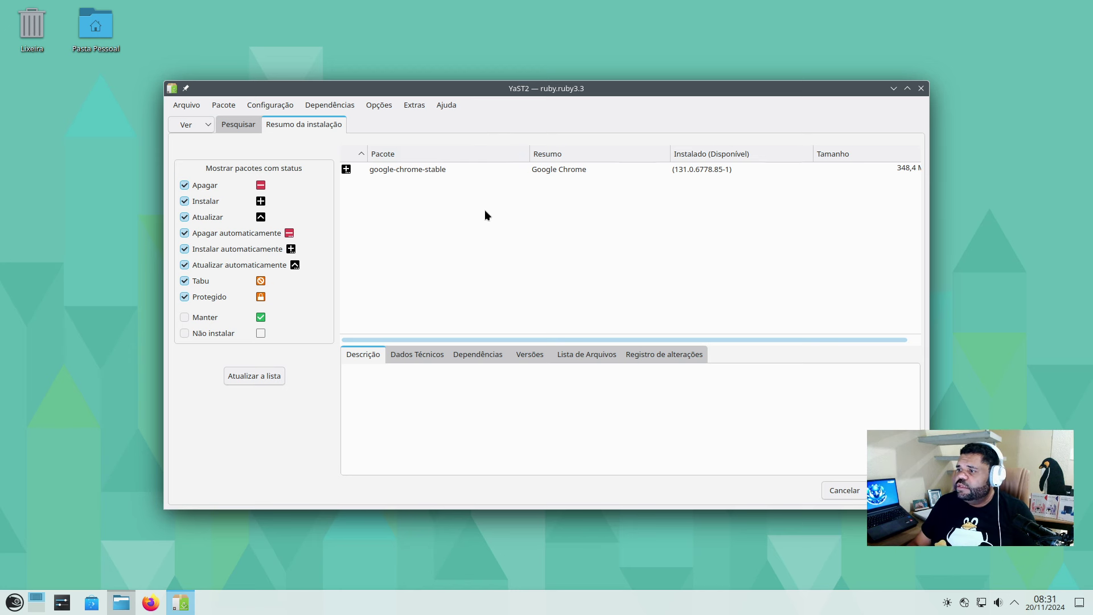
pyautogui.click(421, 171)
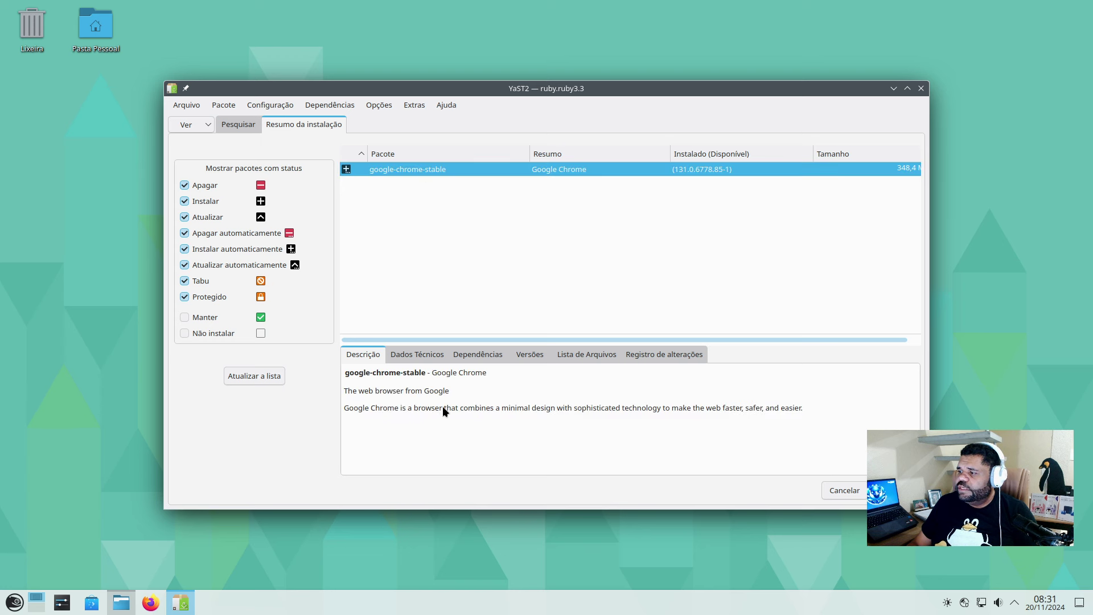
pyautogui.click(427, 355)
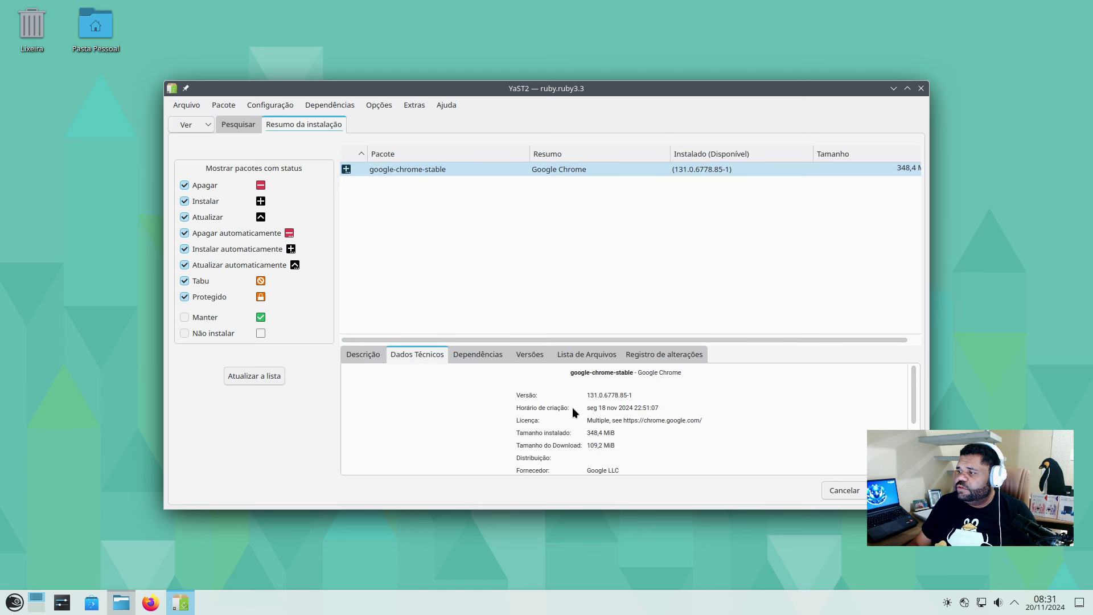
pyautogui.moveTo(583, 397); pyautogui.dragTo(637, 395)
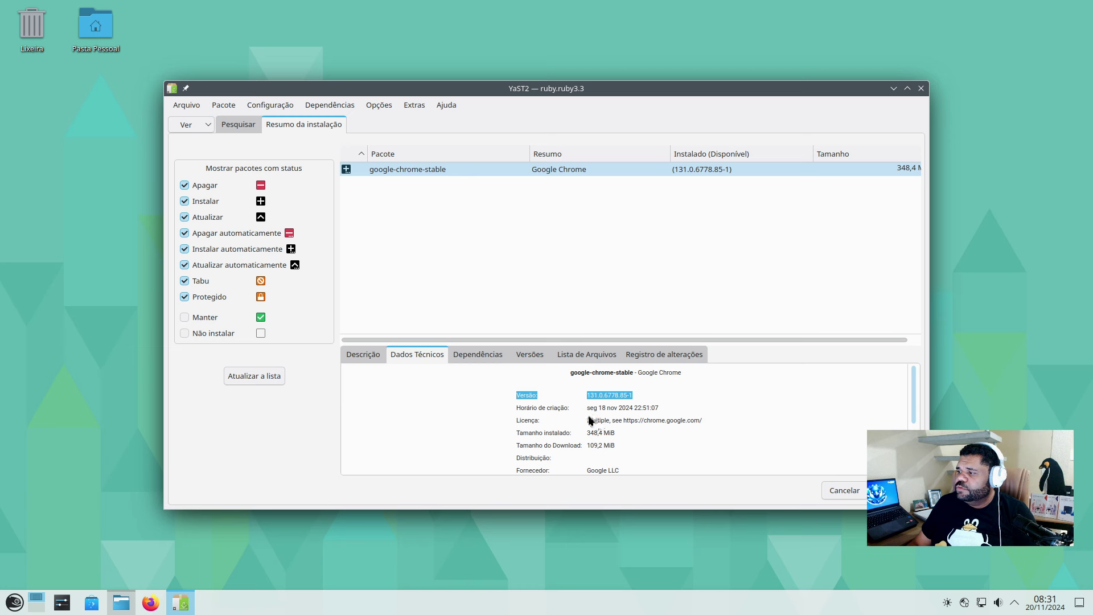
pyautogui.moveTo(552, 434); pyautogui.dragTo(617, 433)
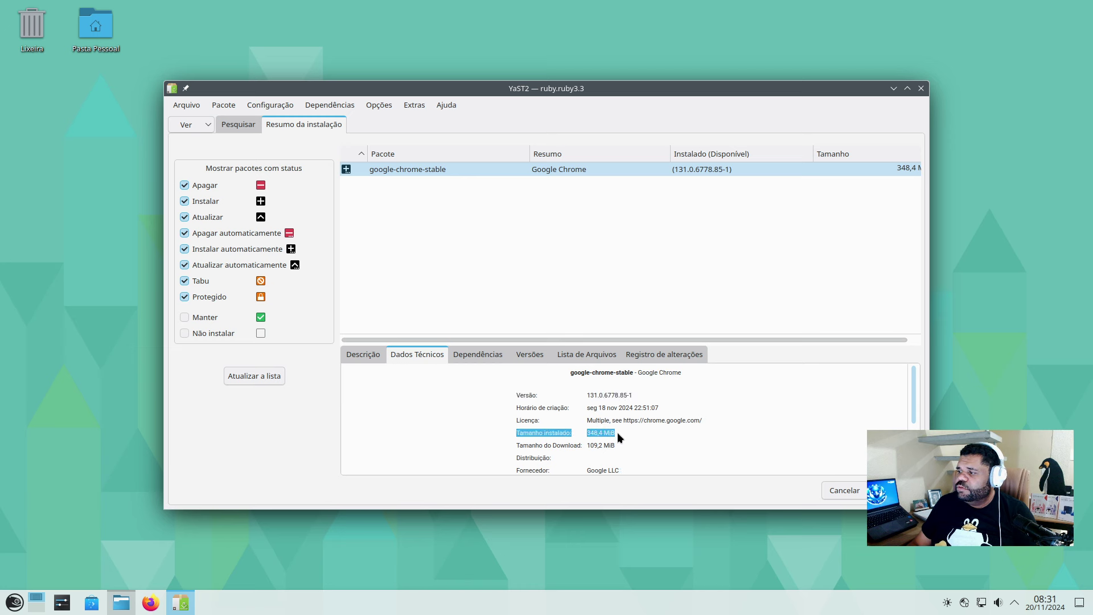
pyautogui.click(470, 360)
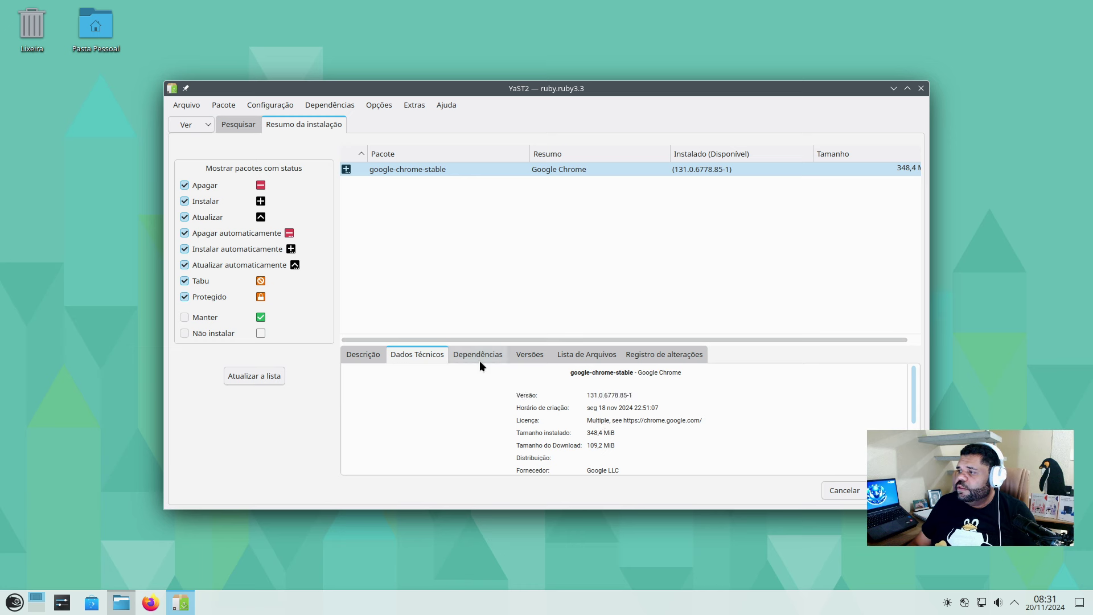
pyautogui.click(532, 359)
pyautogui.click(600, 358)
pyautogui.click(674, 358)
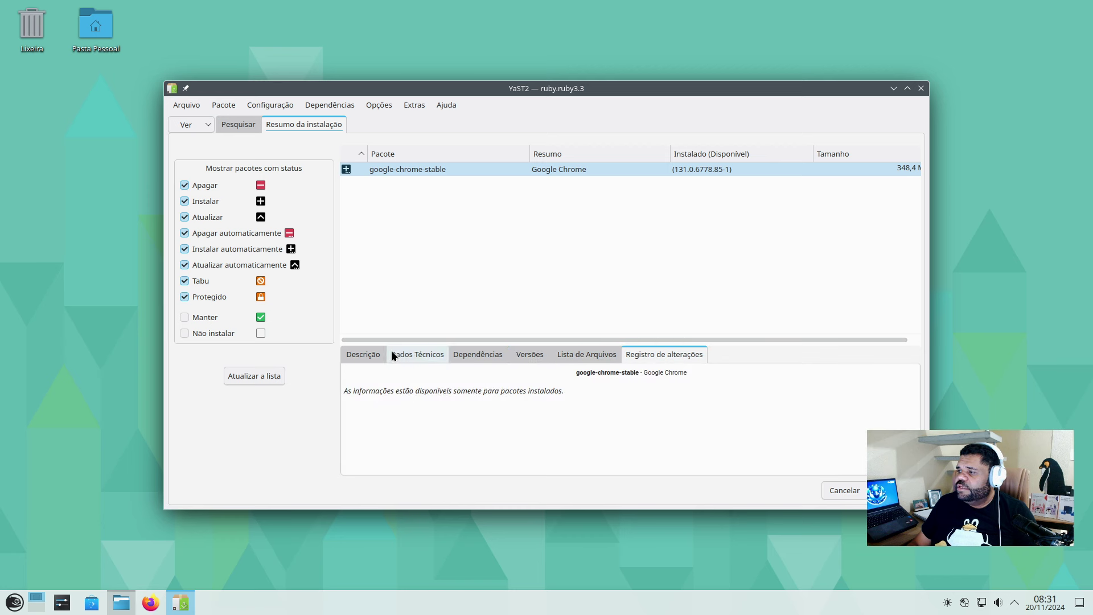
pyautogui.click(381, 354)
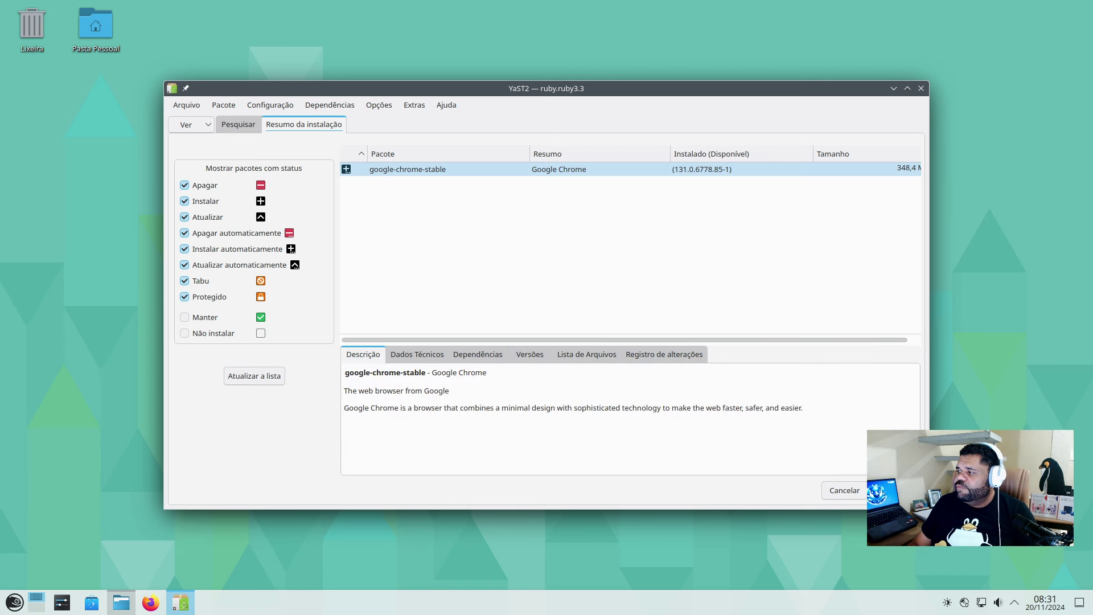
# Install google-chrome-stable, ignoring the integrity error, and close the finished installation report
pyautogui.click(889, 490)
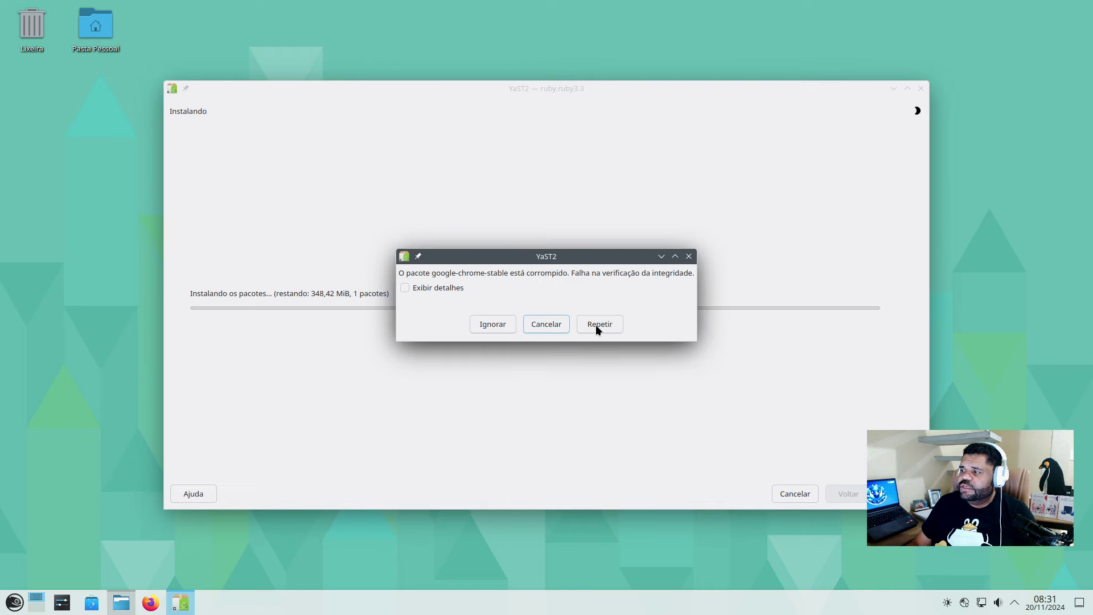
pyautogui.click(595, 325)
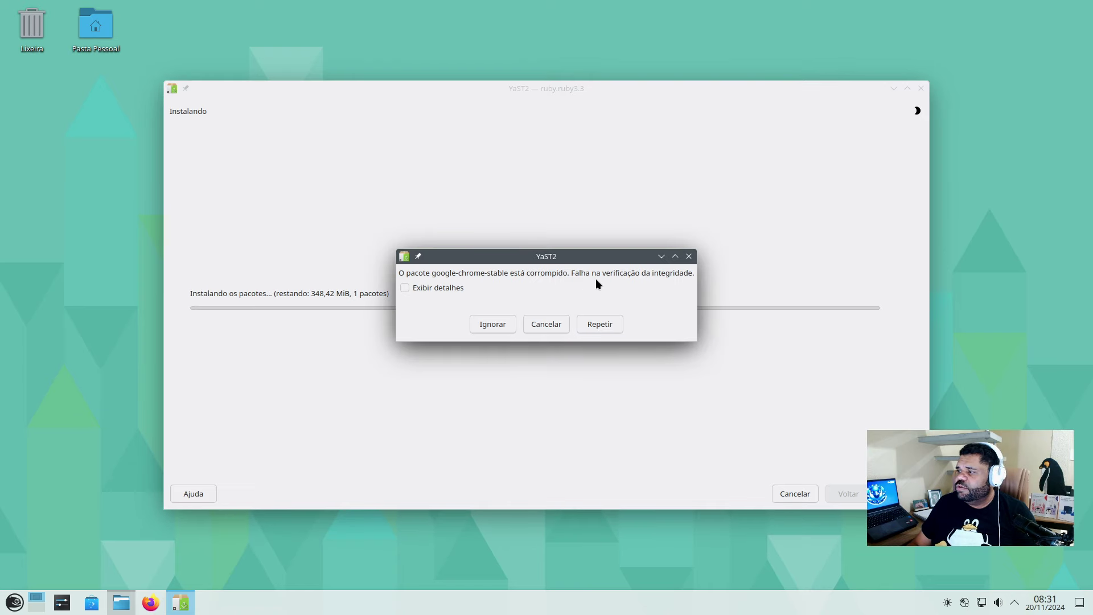
pyautogui.click(497, 327)
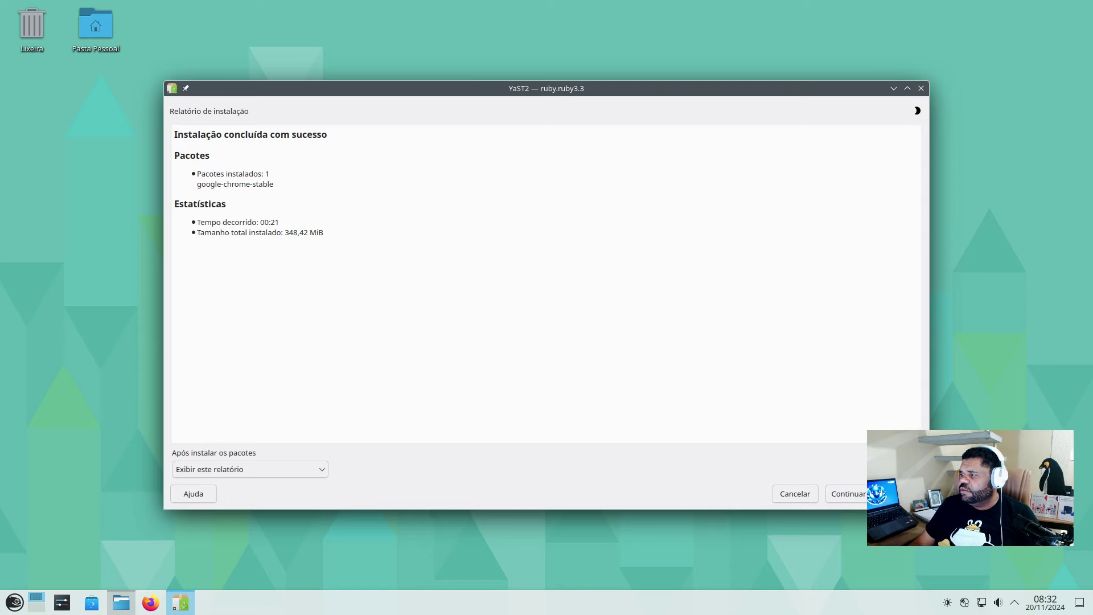
pyautogui.click(847, 494)
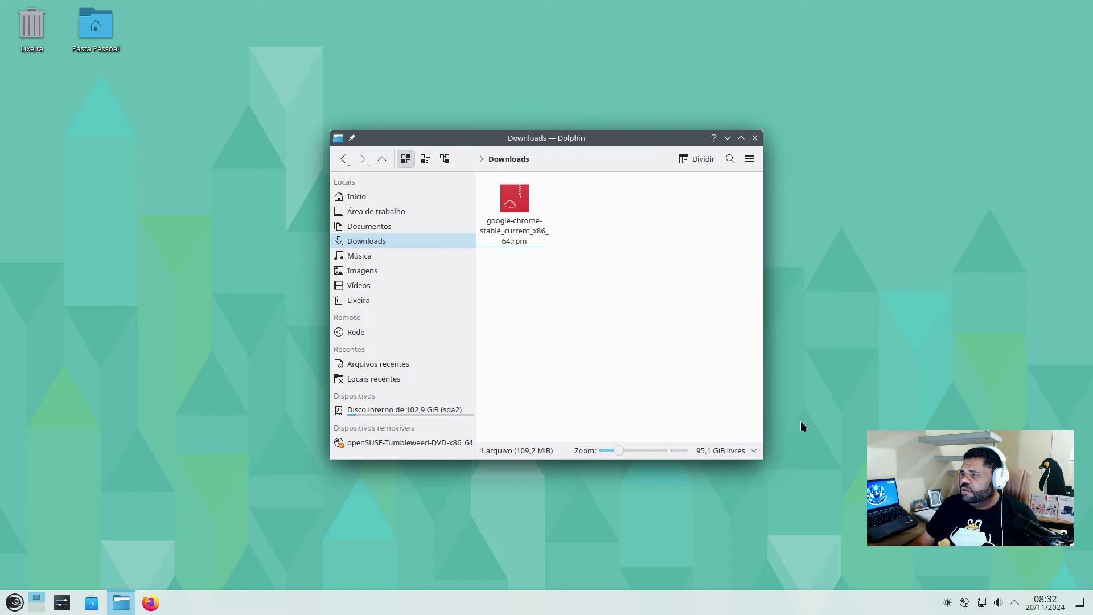
# Close the Downloads window and launch Google Chrome from the application launcher
pyautogui.click(754, 139)
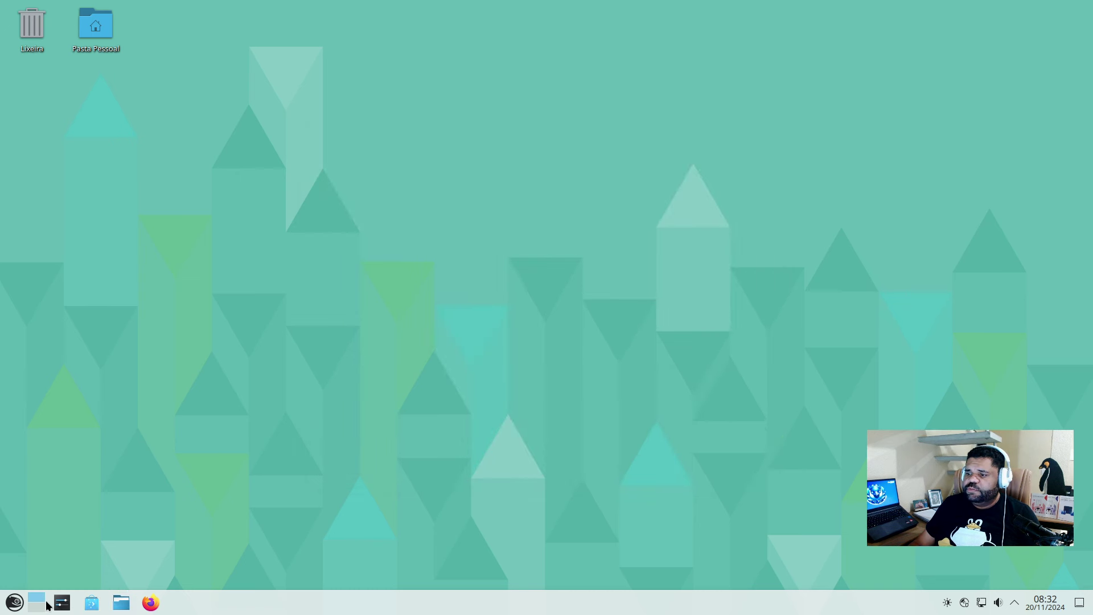
pyautogui.click(15, 601)
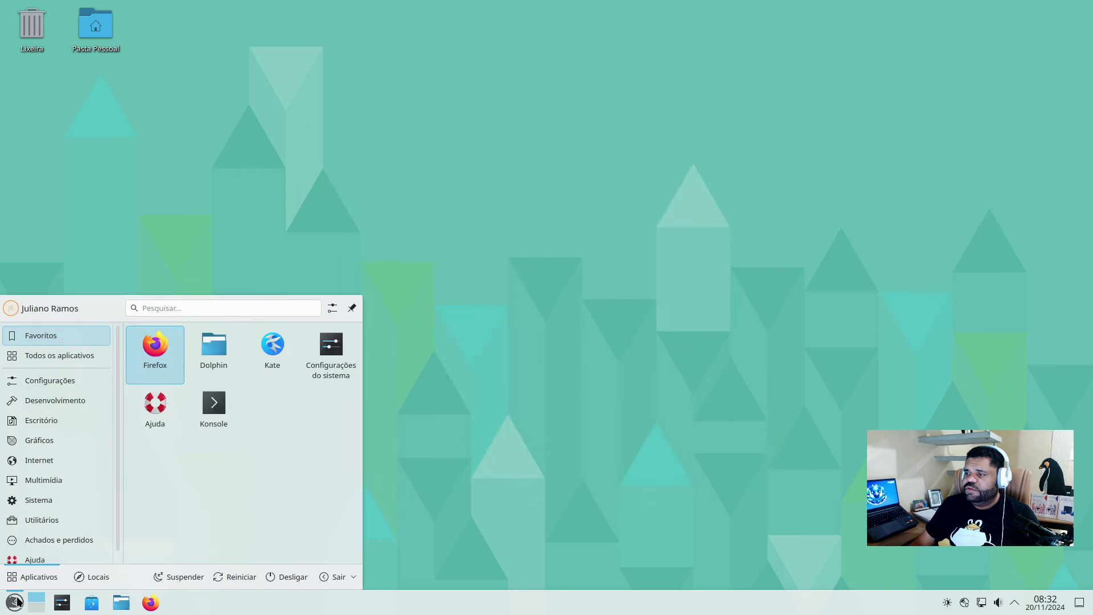
pyautogui.moveTo(29, 452)
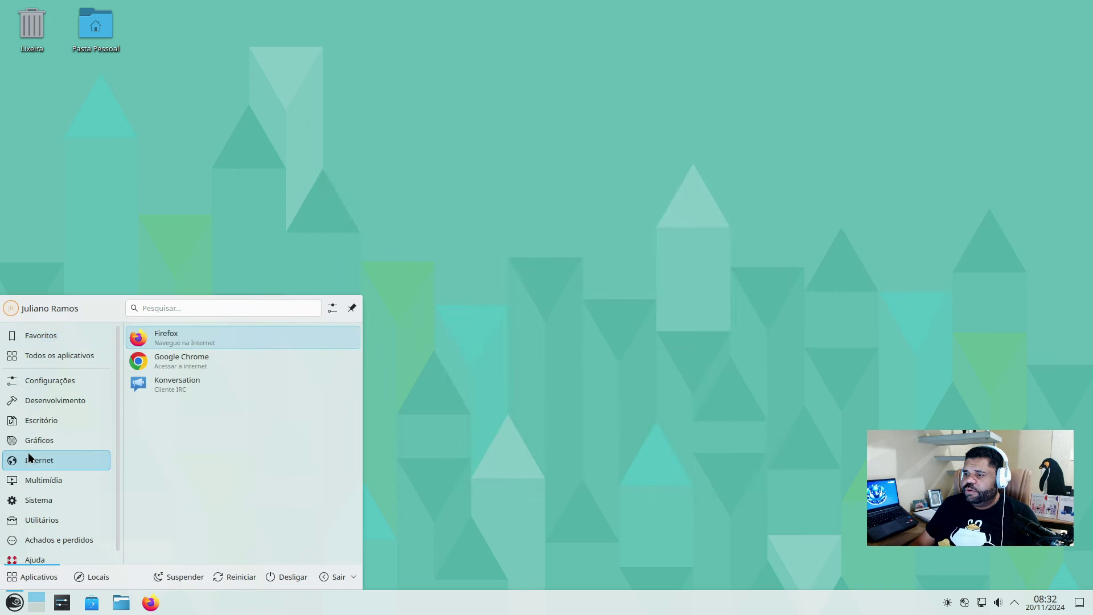
pyautogui.click(201, 361)
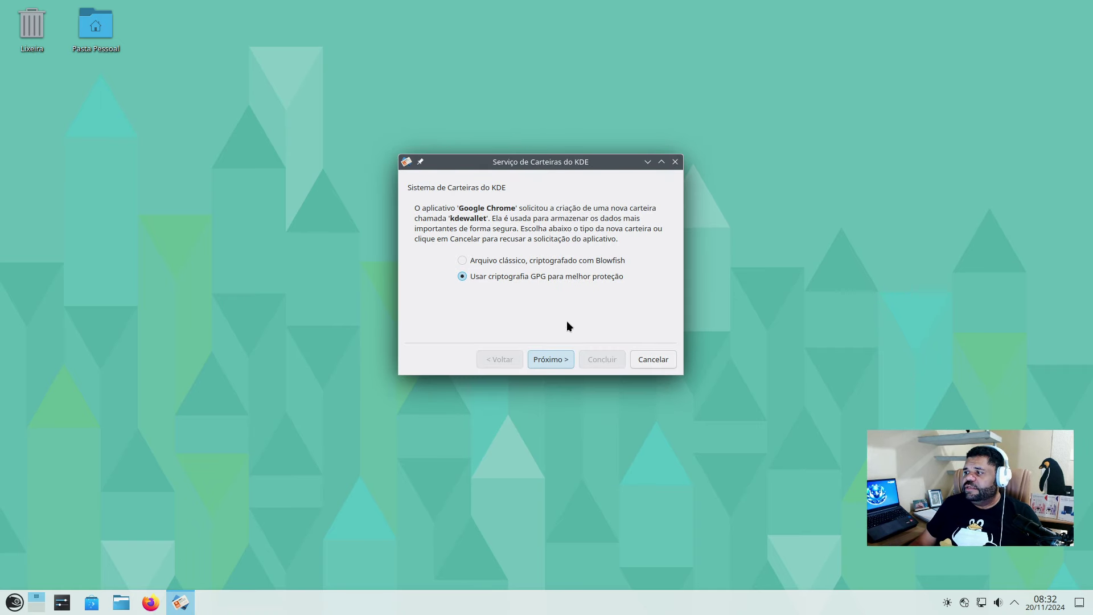
# Create the kdewallet with classic Blowfish encryption after GPG fails for missing keys
pyautogui.click(553, 355)
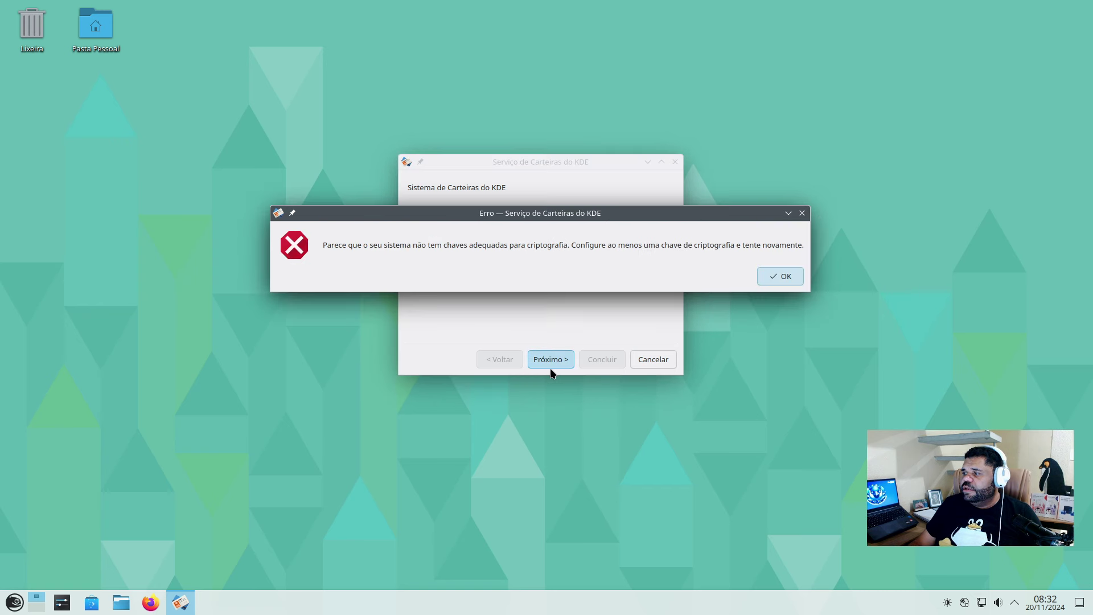
pyautogui.click(793, 275)
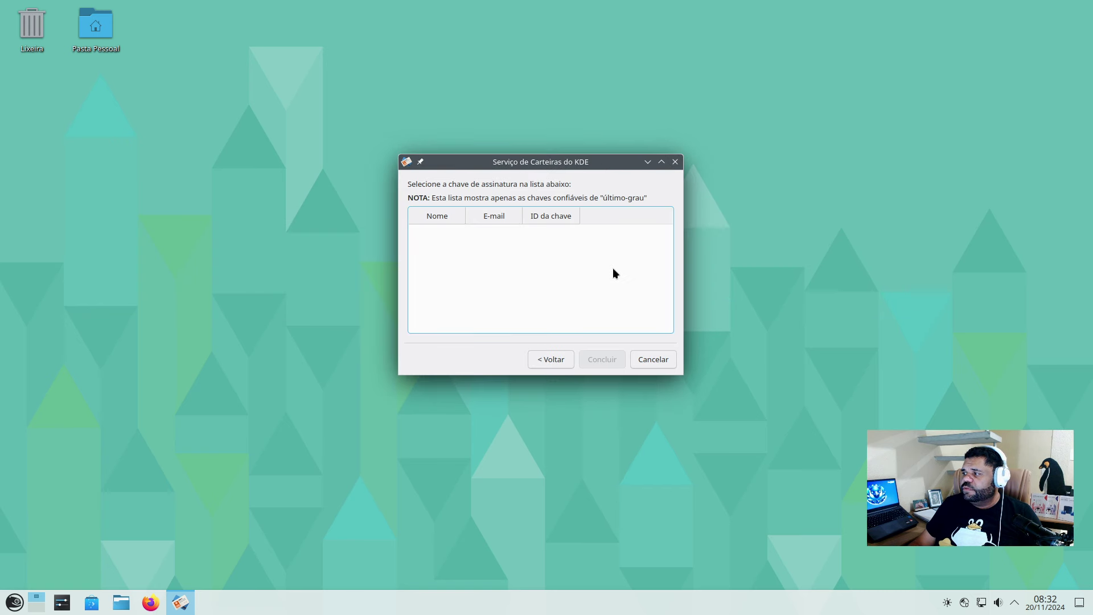
pyautogui.click(549, 361)
pyautogui.click(497, 261)
pyautogui.click(596, 353)
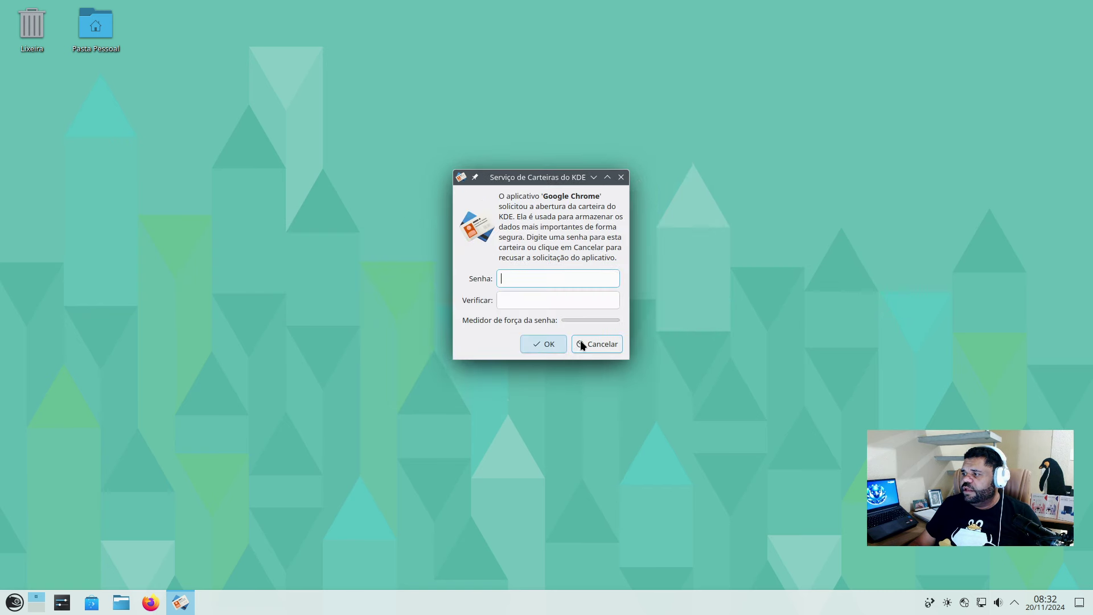
# Enter the new wallet password, confirm it, and accept
pyautogui.write('•••••••')
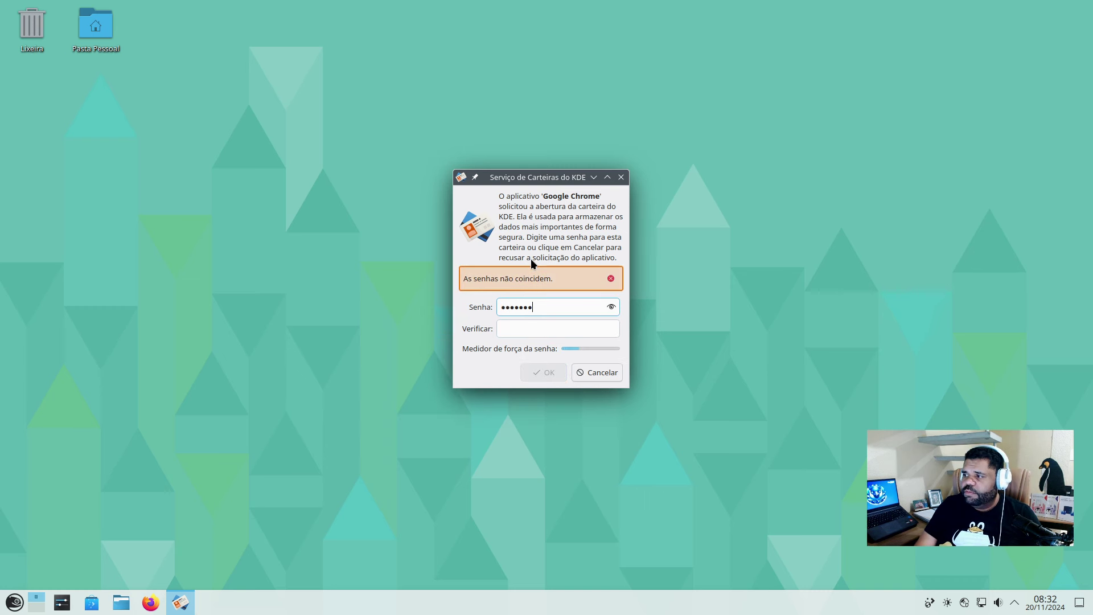
pyautogui.press('Tab')
pyautogui.write('•••••••')
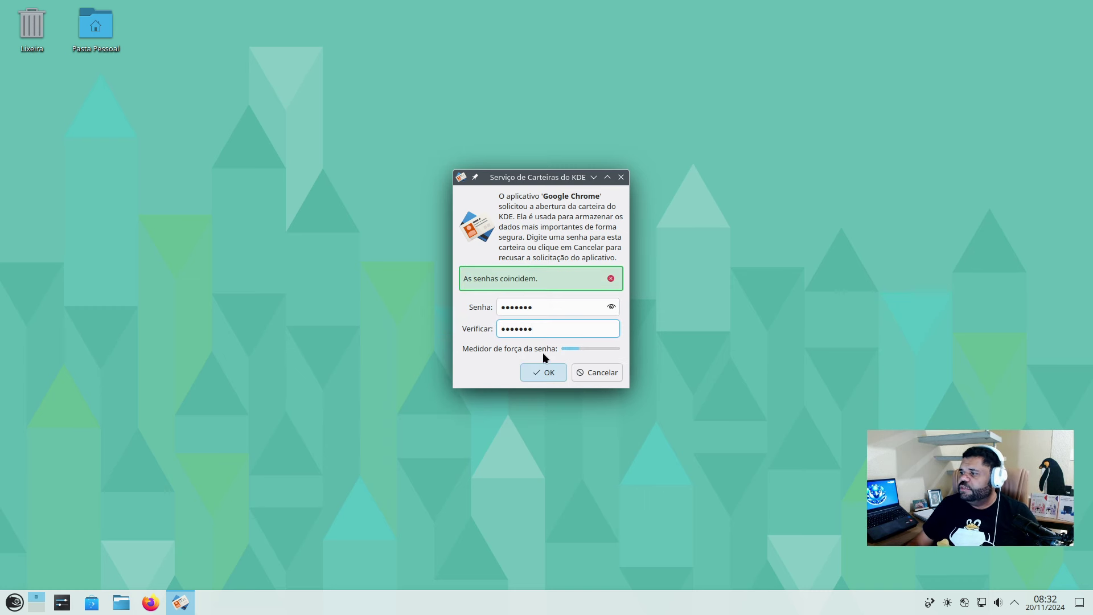
pyautogui.click(538, 374)
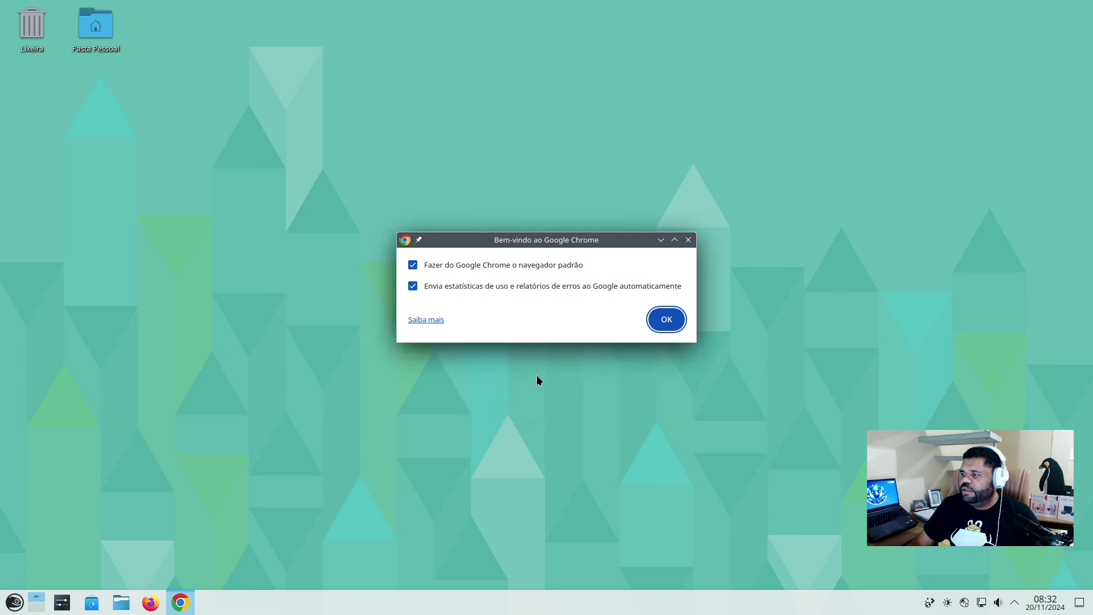
# Accept Chrome's welcome options, skip sign-in with Não fazer login, and dismiss the ad-privacy notice
pyautogui.click(666, 325)
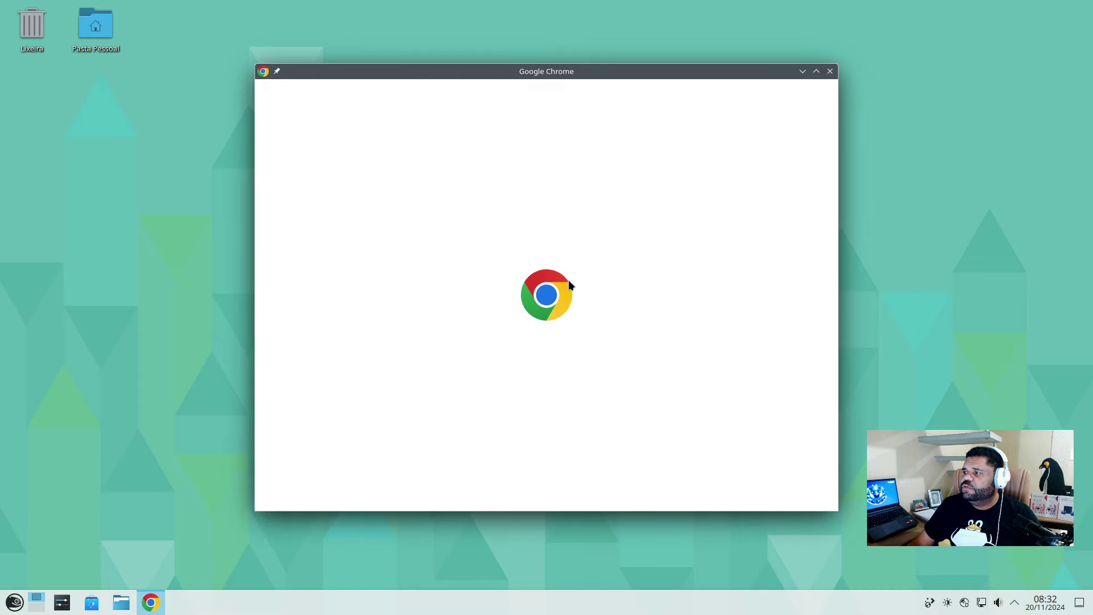
pyautogui.click(714, 488)
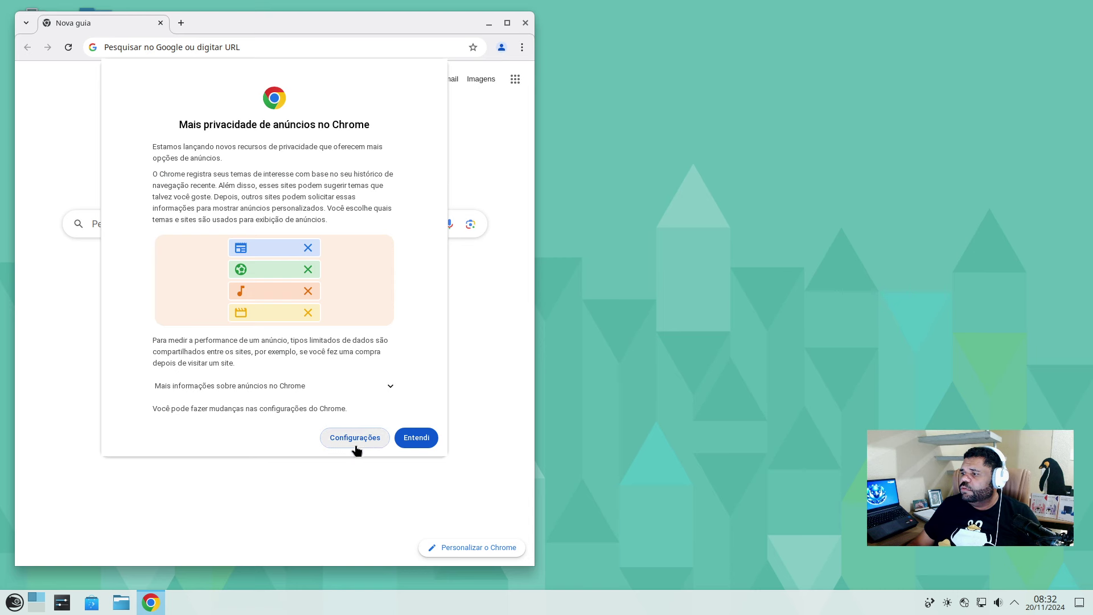
pyautogui.click(416, 437)
# Maximize Chrome, close it, and relaunch it from the application launcher
pyautogui.click(507, 23)
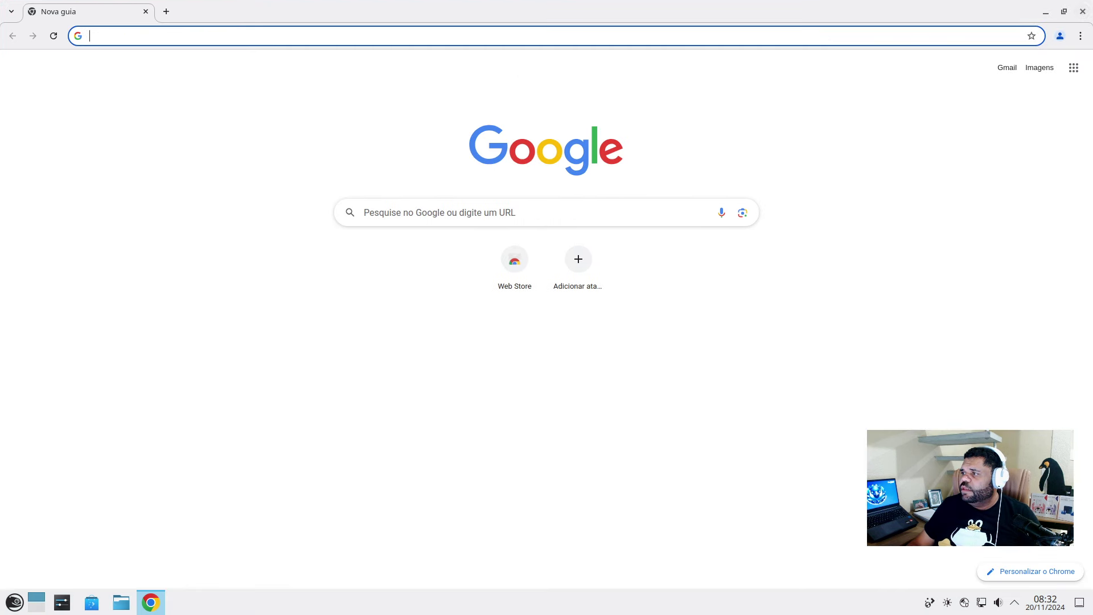
pyautogui.click(1082, 12)
pyautogui.click(15, 607)
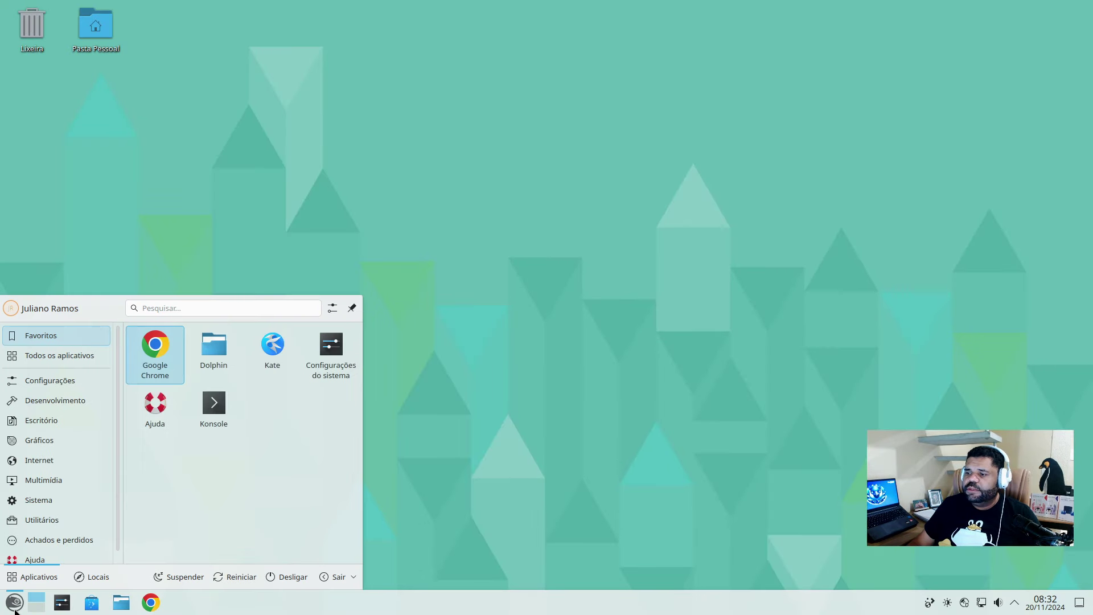
pyautogui.click(159, 351)
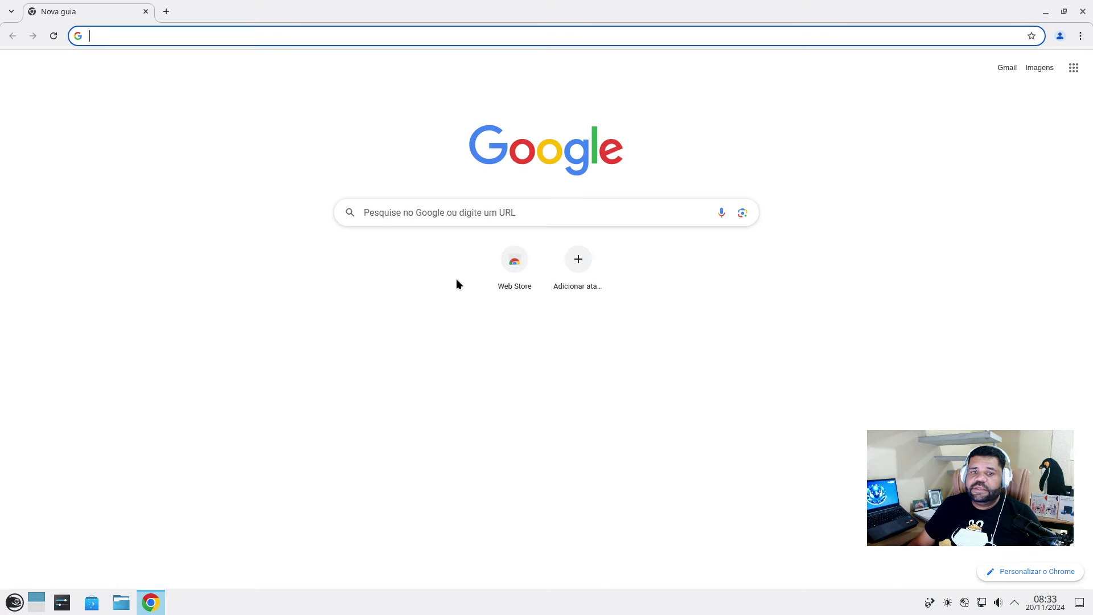
# Close Chrome and start Discover from the taskbar
pyautogui.click(1082, 8)
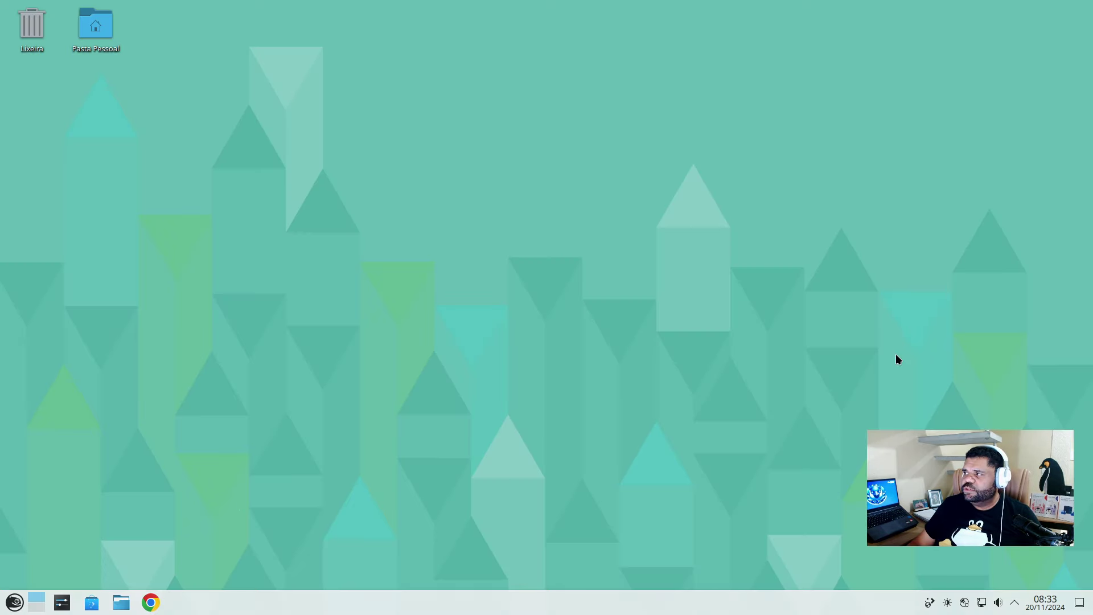
pyautogui.click(12, 601)
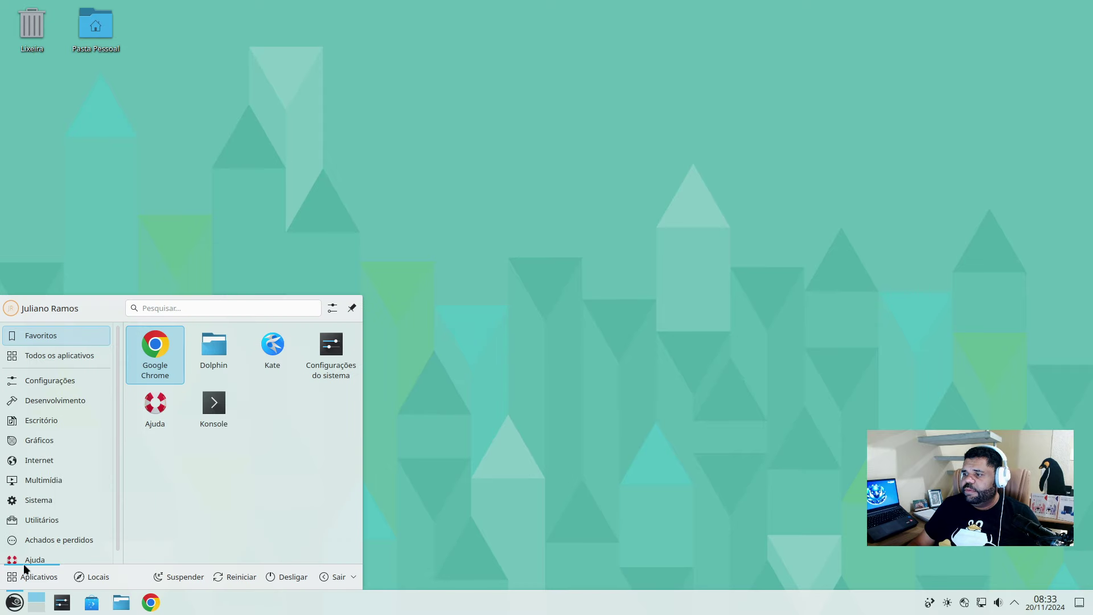
pyautogui.moveTo(99, 382)
pyautogui.moveTo(93, 332)
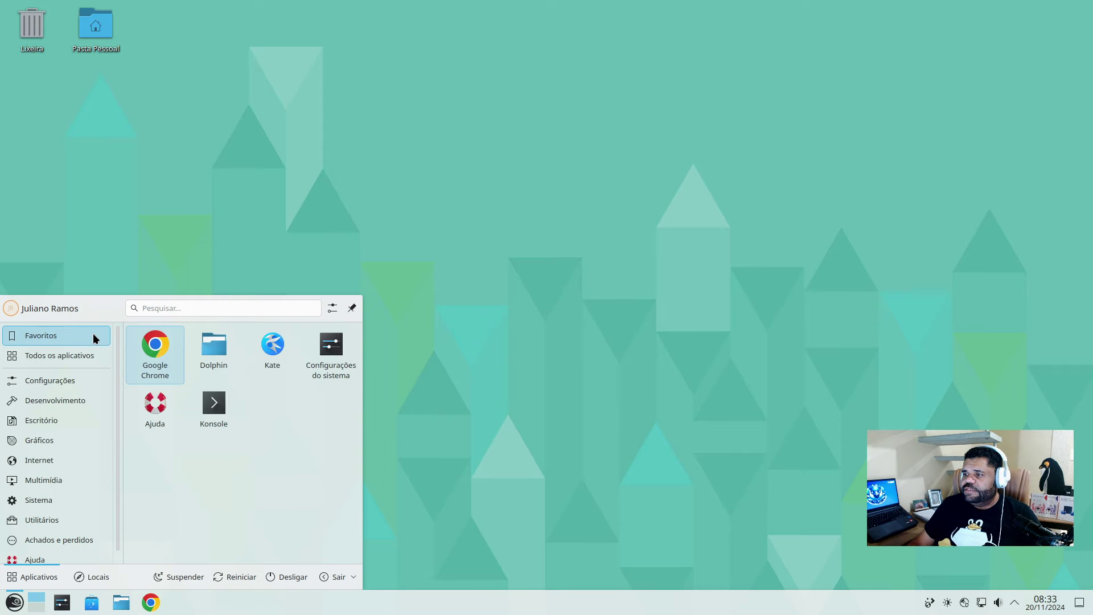
pyautogui.click(423, 406)
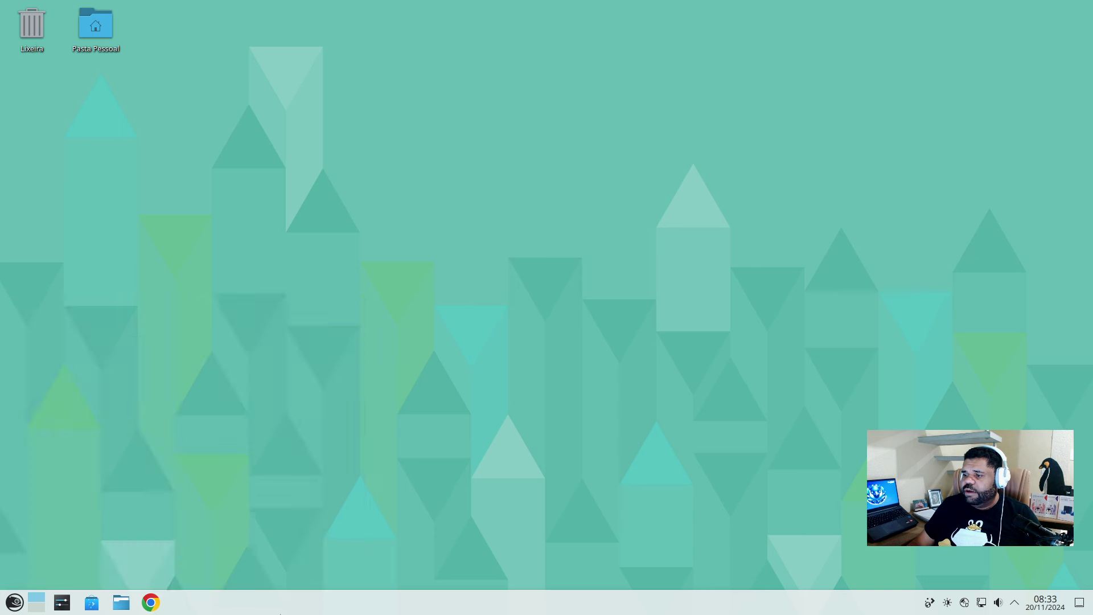
pyautogui.click(89, 604)
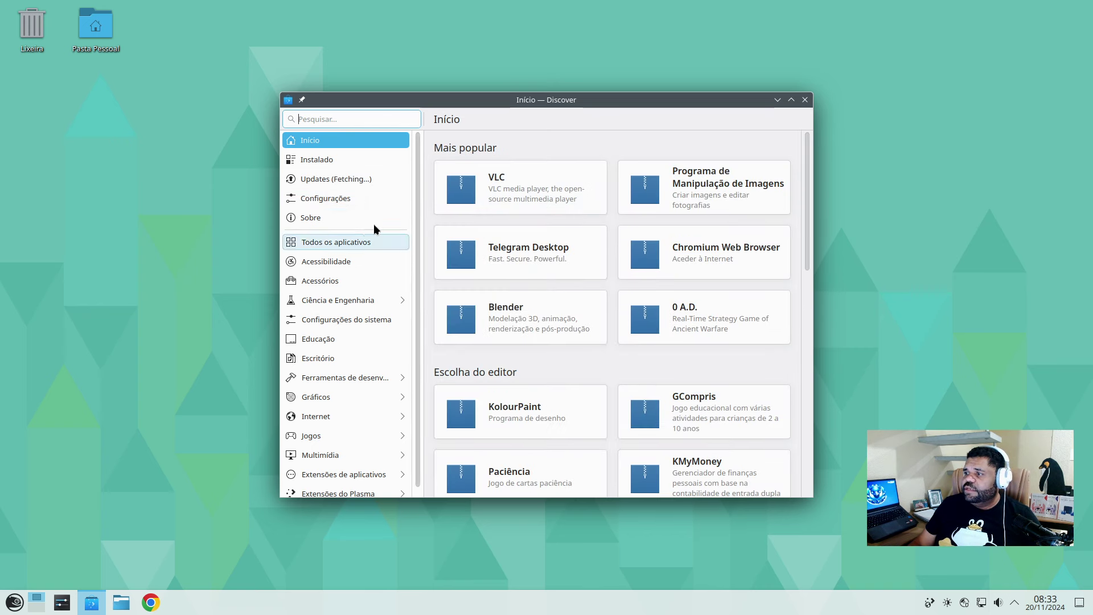
# In Discover's Configurações, dismiss the update error, browse Flathub's app list, then close Discover
pyautogui.click(361, 199)
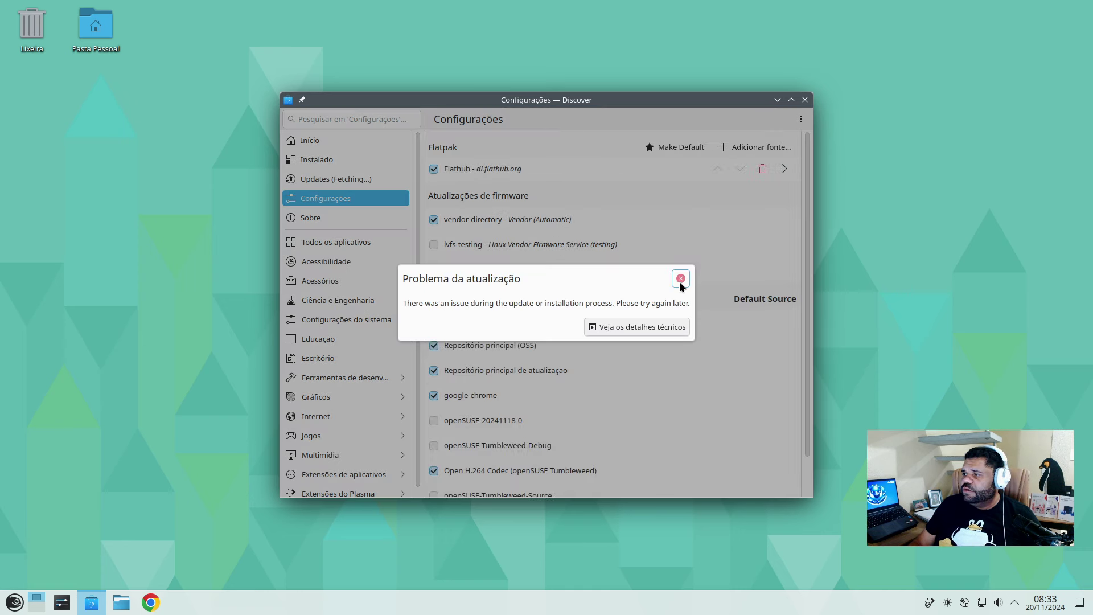
pyautogui.click(680, 279)
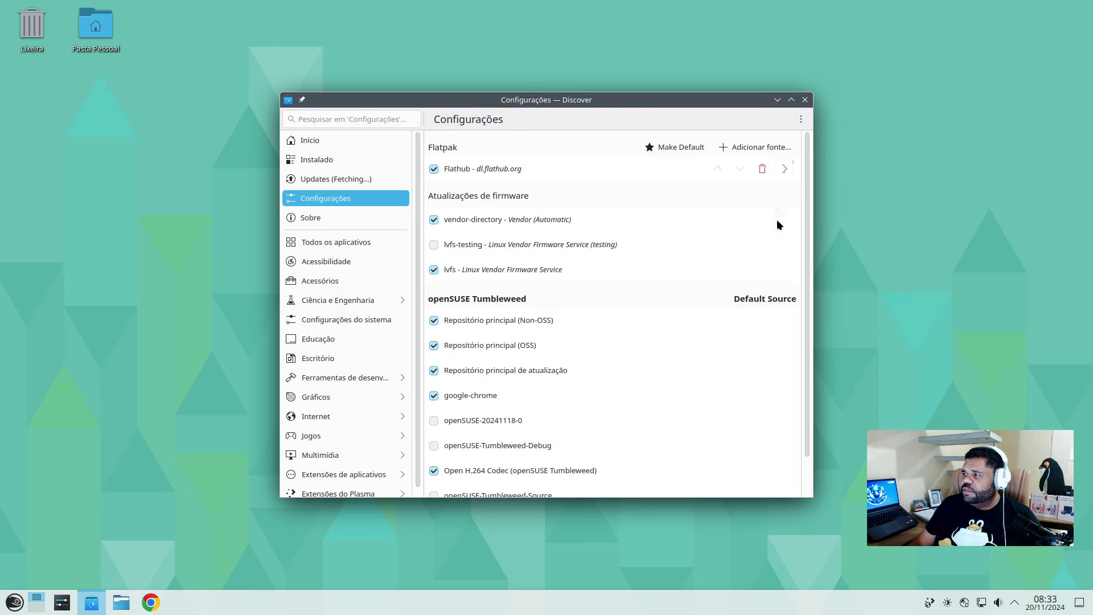
pyautogui.moveTo(807, 268); pyautogui.dragTo(814, 236)
pyautogui.click(784, 168)
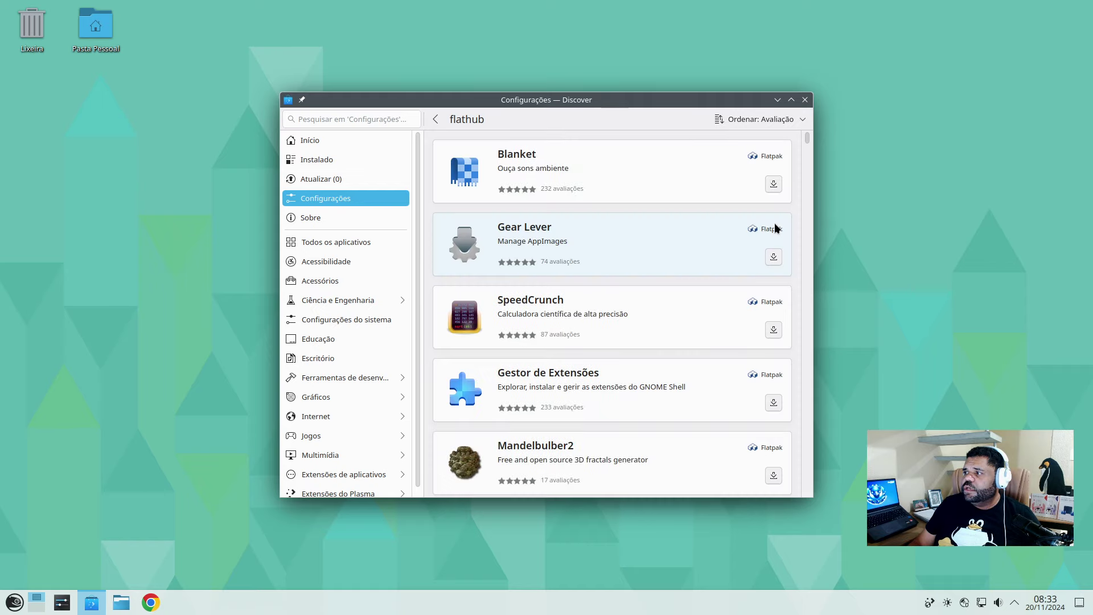
pyautogui.moveTo(807, 133); pyautogui.dragTo(811, 210)
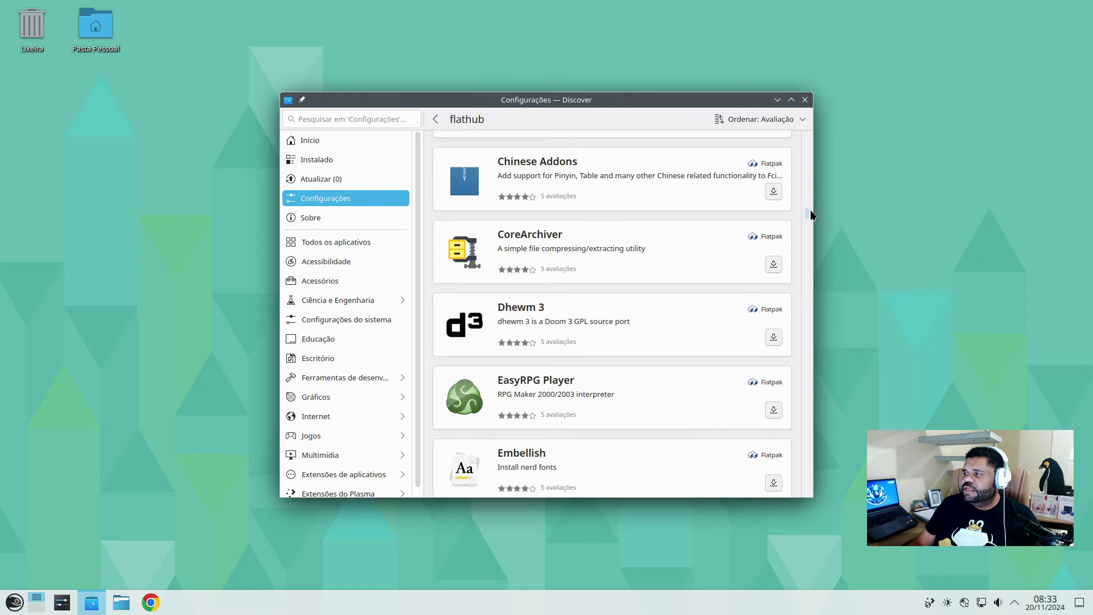
pyautogui.click(804, 100)
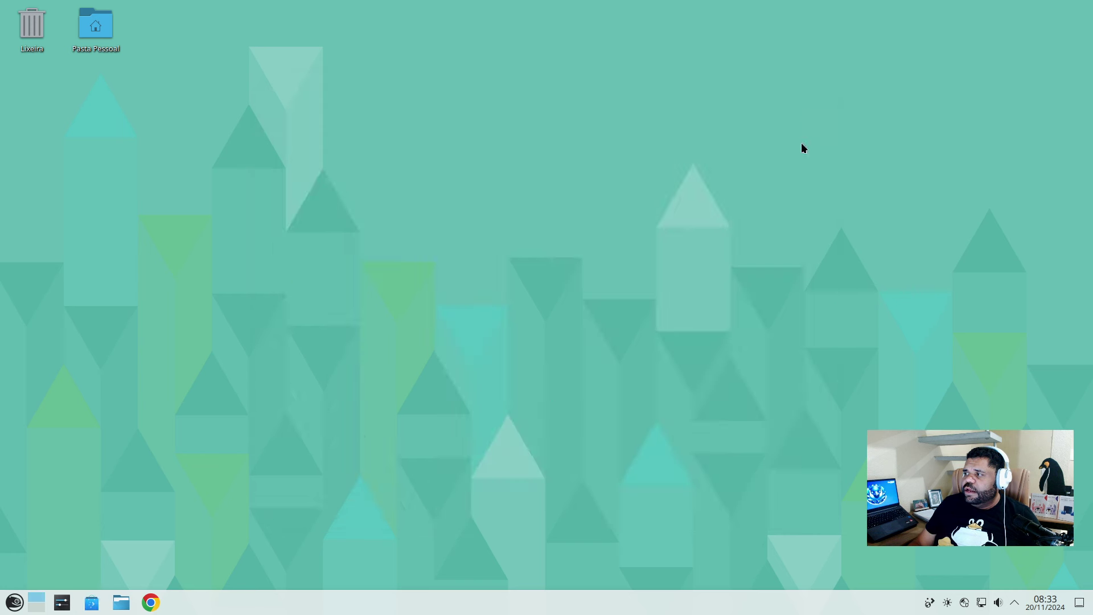
# Reopen Discover from the taskbar, search for 'virtualbox', and dismiss the Problema da atualização error
pyautogui.click(19, 605)
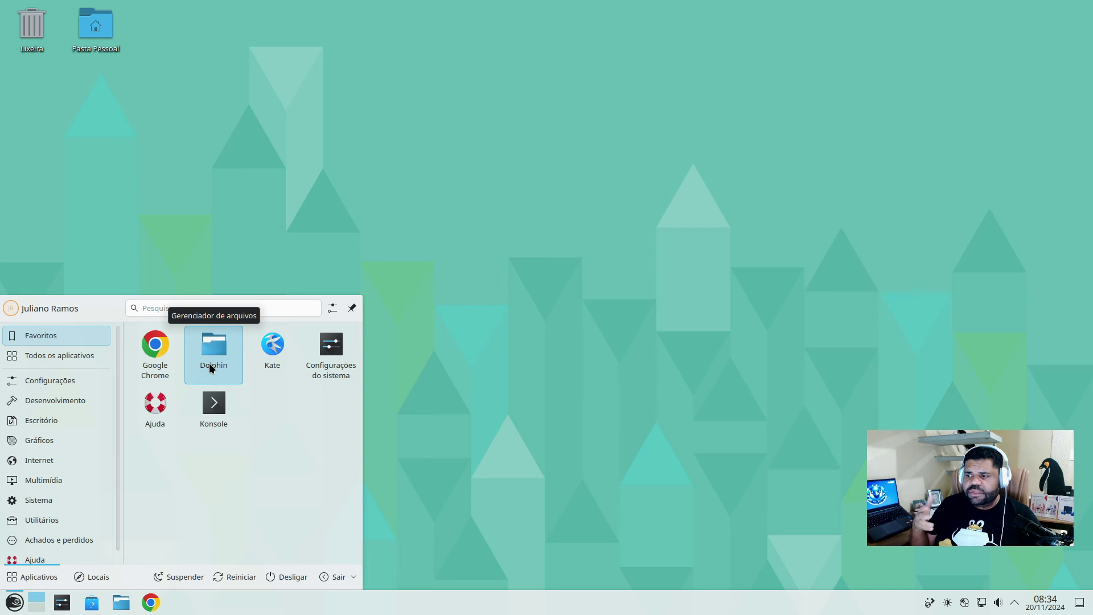
pyautogui.click(541, 463)
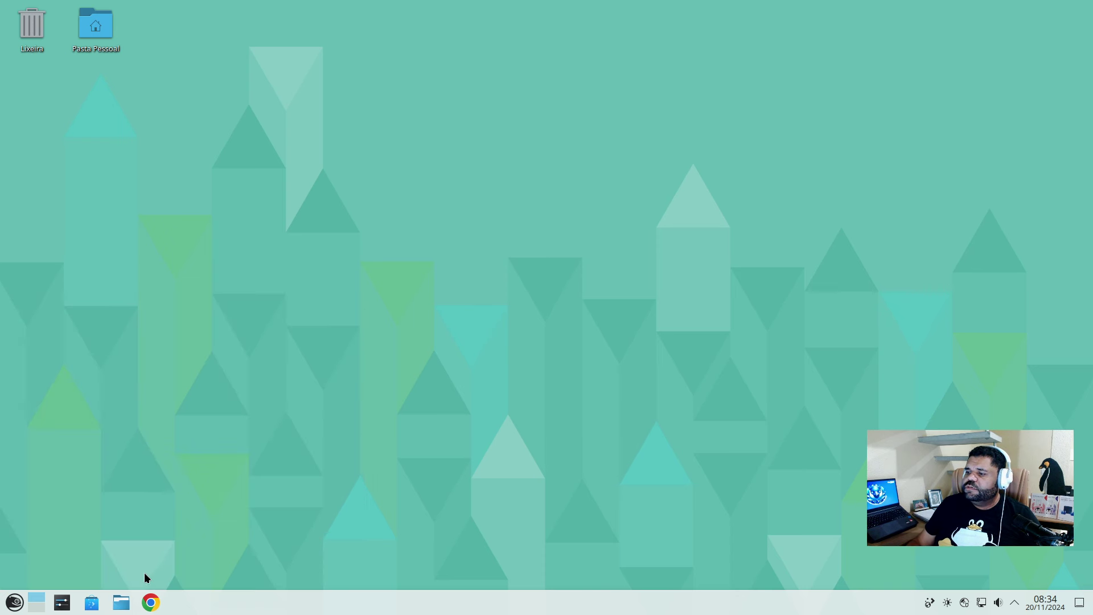
pyautogui.click(90, 603)
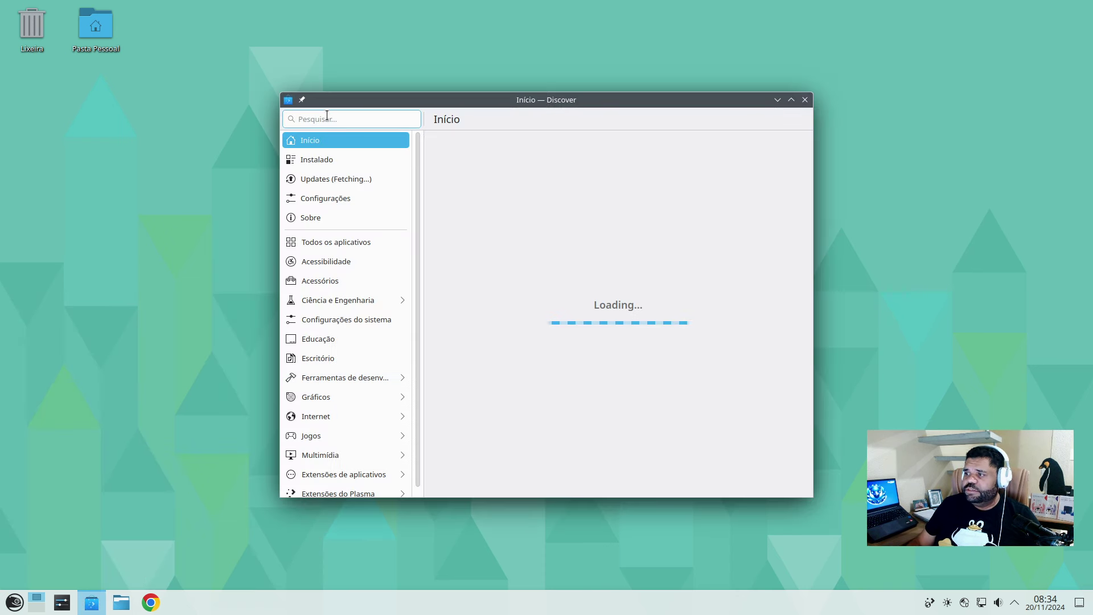
pyautogui.write('virtualbox')
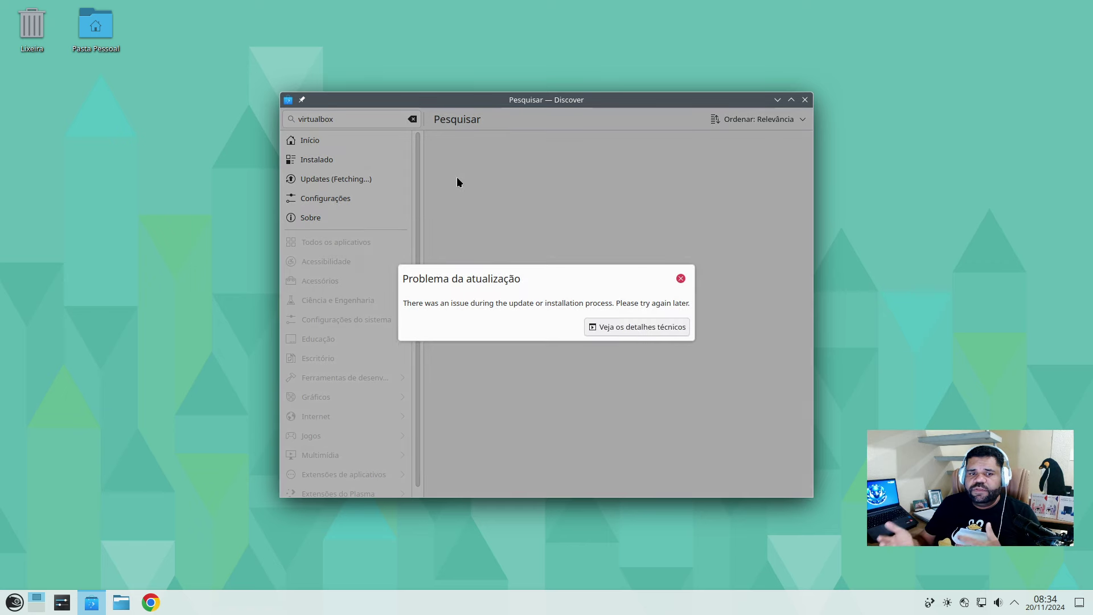
pyautogui.click(678, 281)
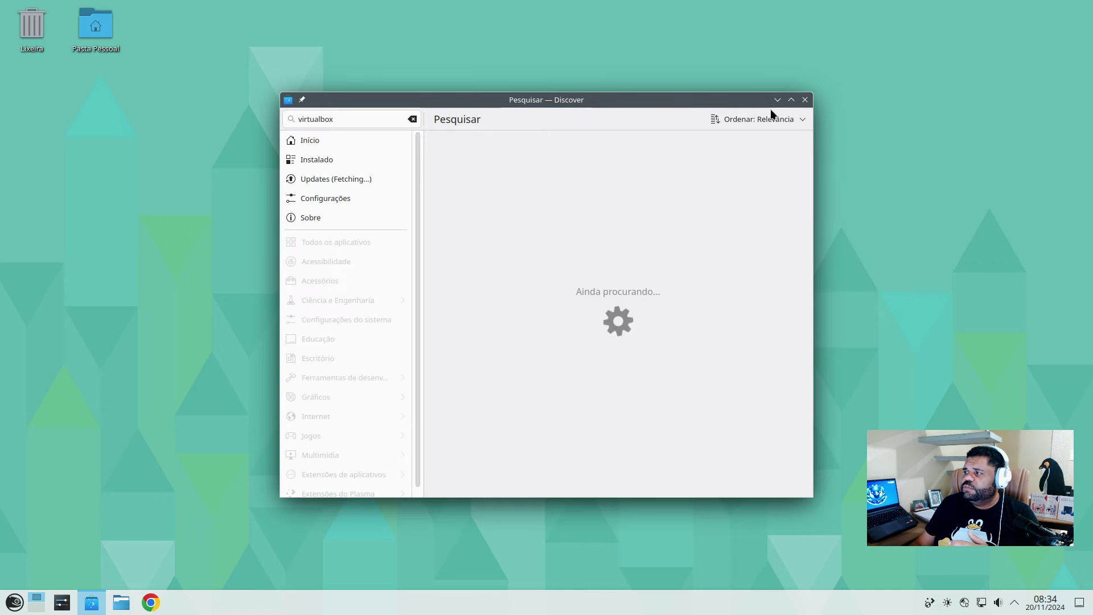
# Close Discover, shut down the openSUSE guest via Desligar agora, and close the VirtualBox Gerenciador window
pyautogui.click(804, 99)
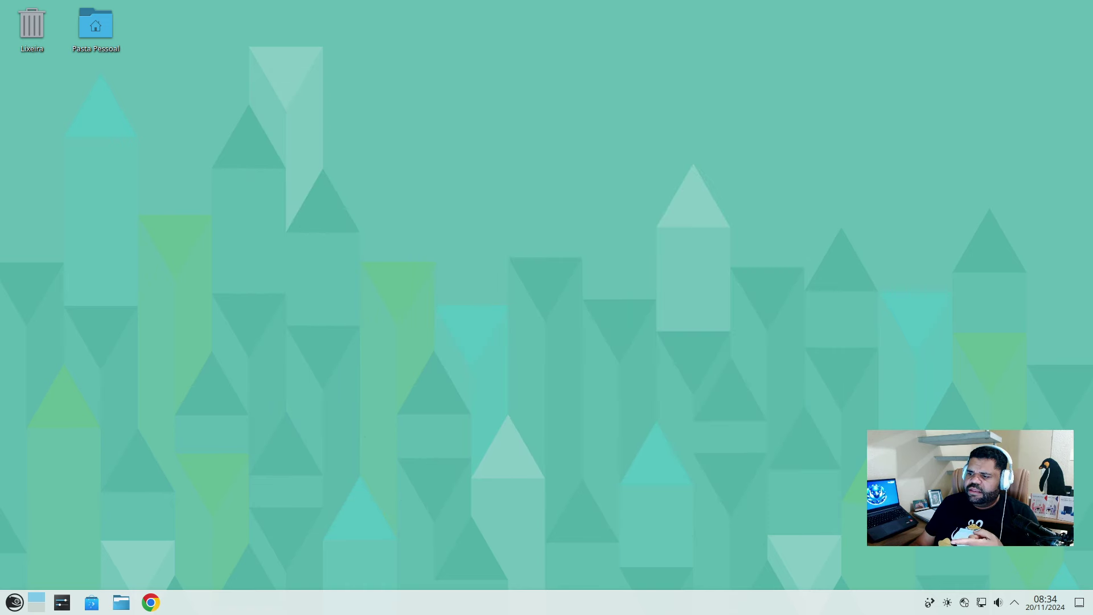
pyautogui.click(14, 602)
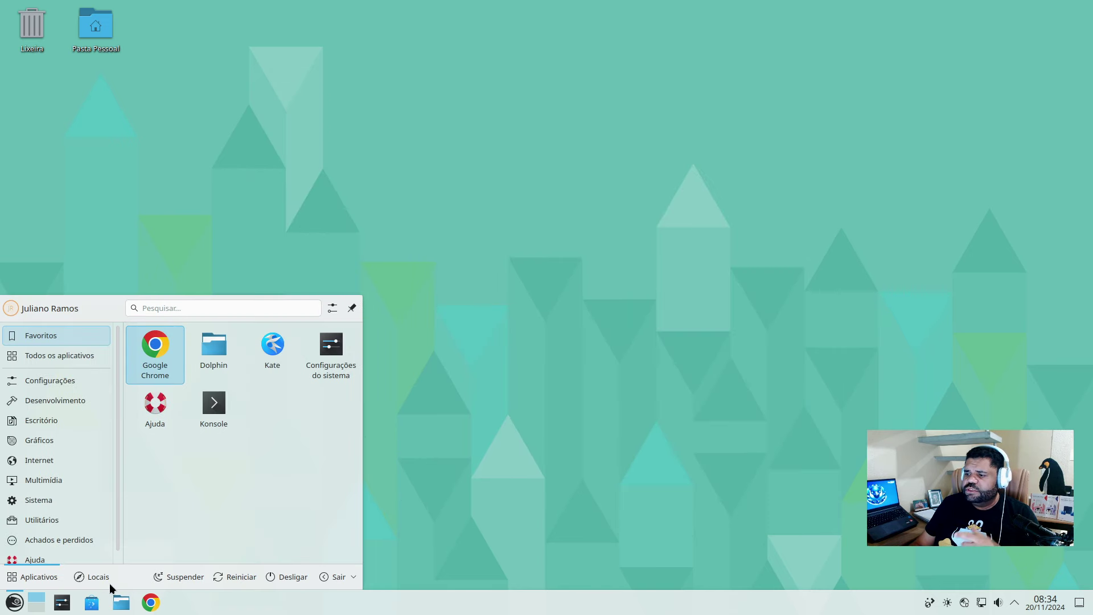
pyautogui.click(302, 578)
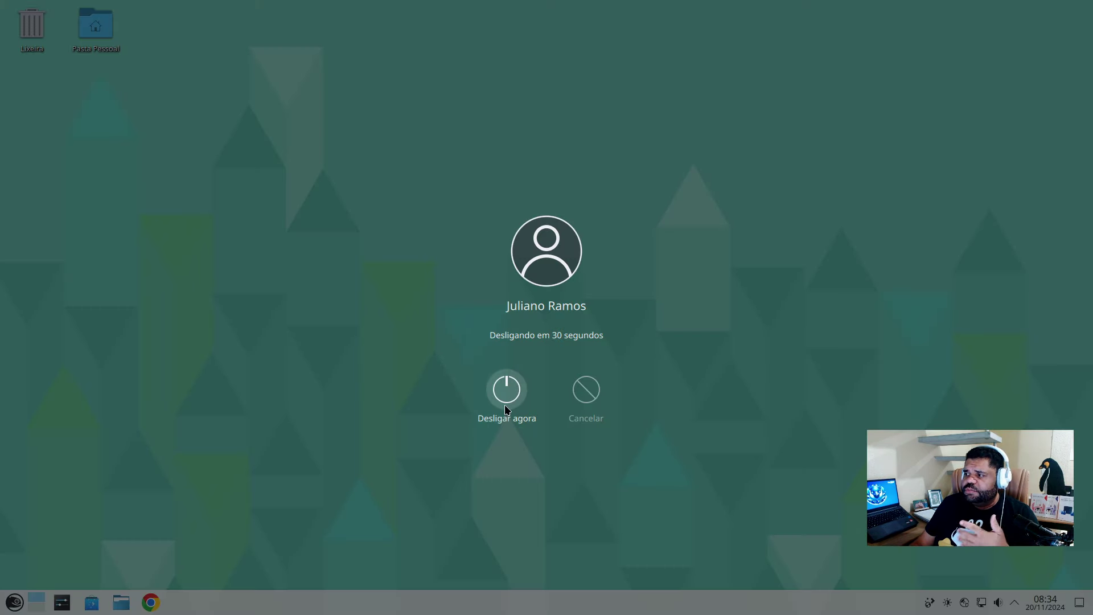
pyautogui.click(504, 404)
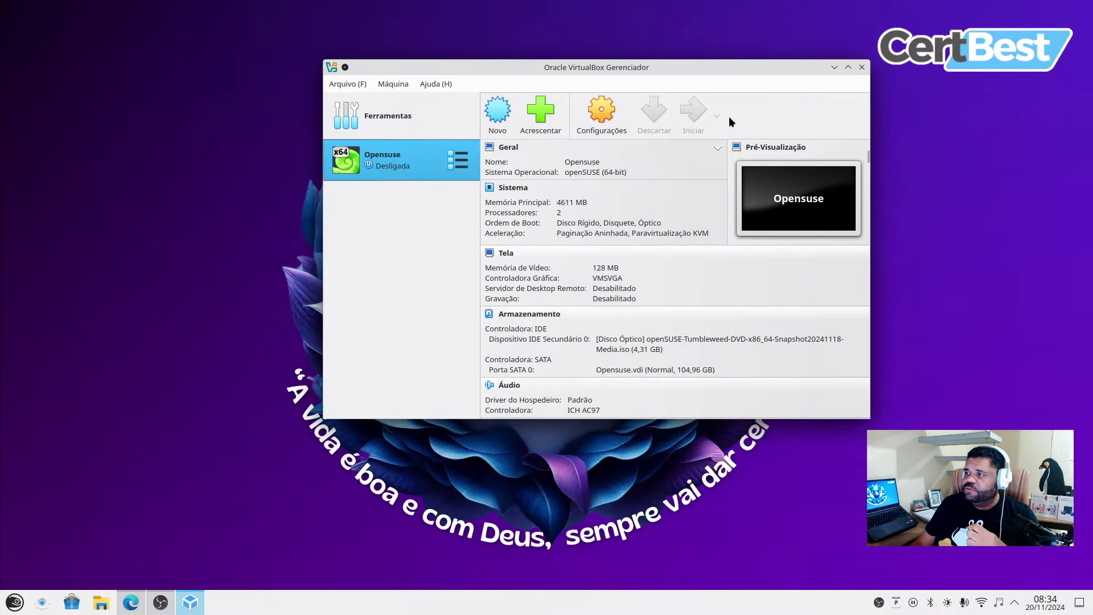
pyautogui.click(863, 67)
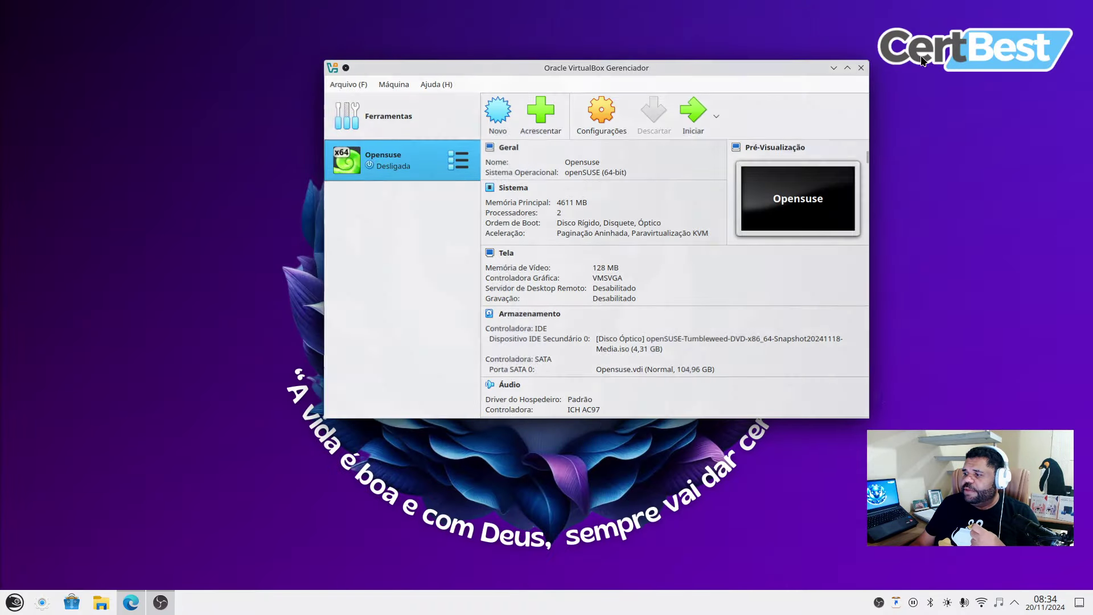
# Search maximized host Discover for 'virtualbox', see VirtualBox listed as installed, then close Discover
pyautogui.click(70, 601)
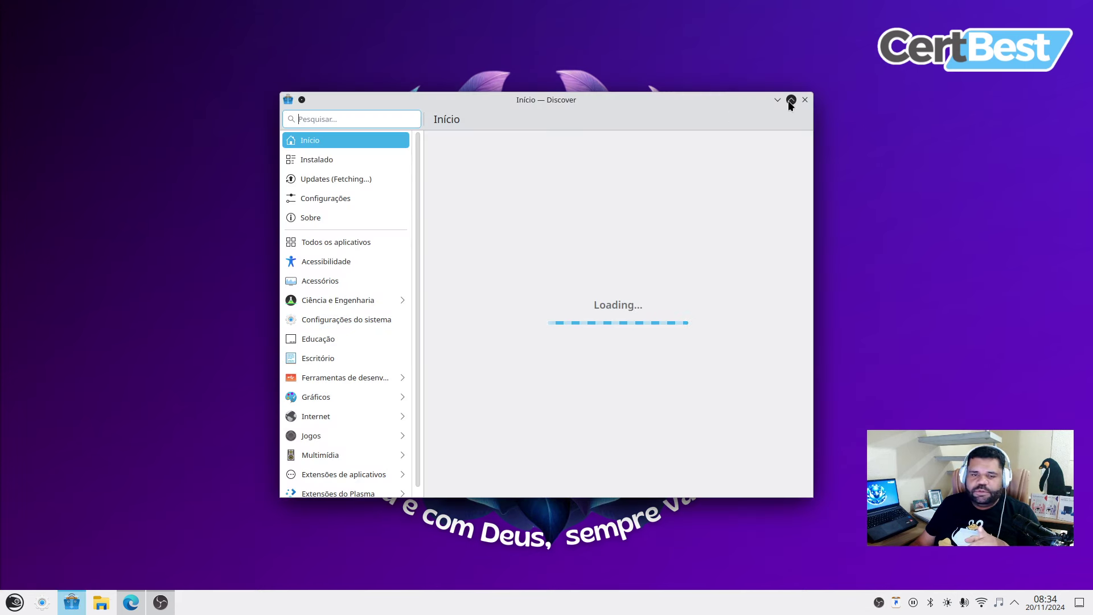
pyautogui.click(790, 100)
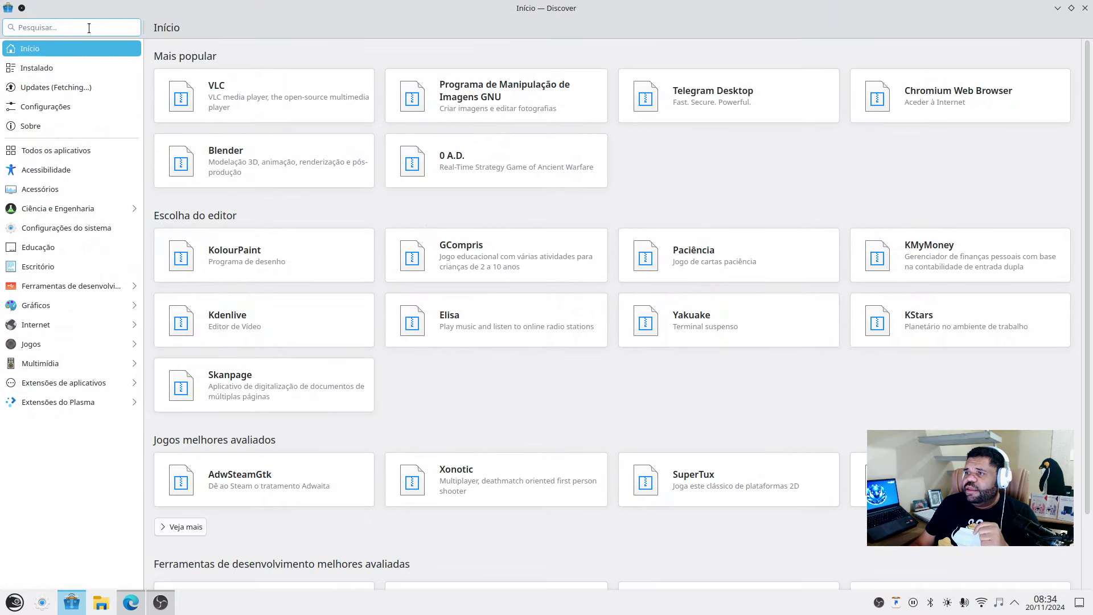
pyautogui.write('virtualbox')
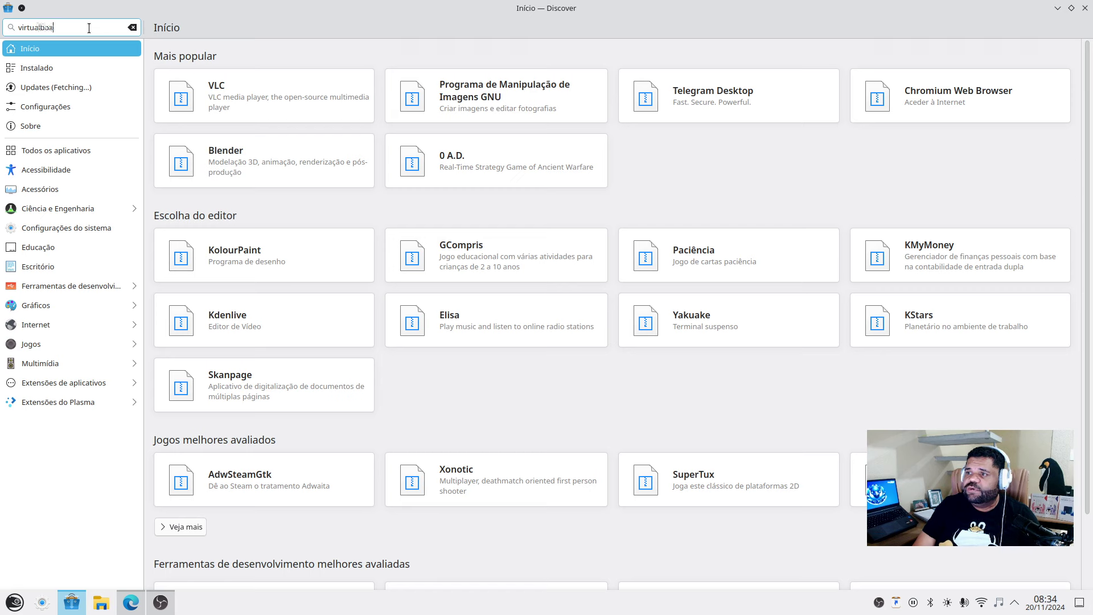
pyautogui.press('Return')
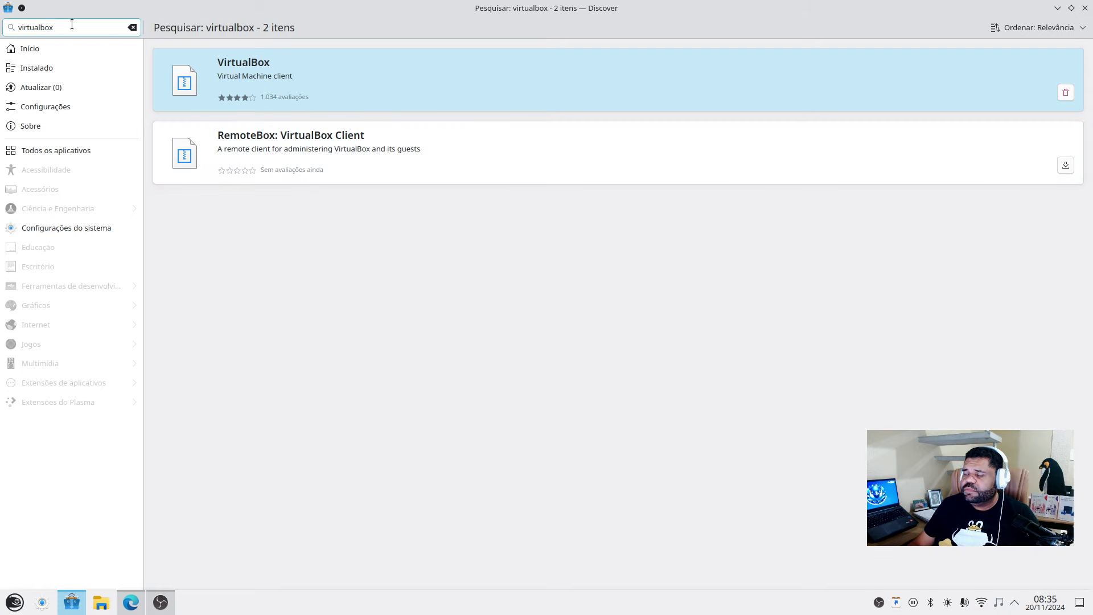
pyautogui.click(1083, 9)
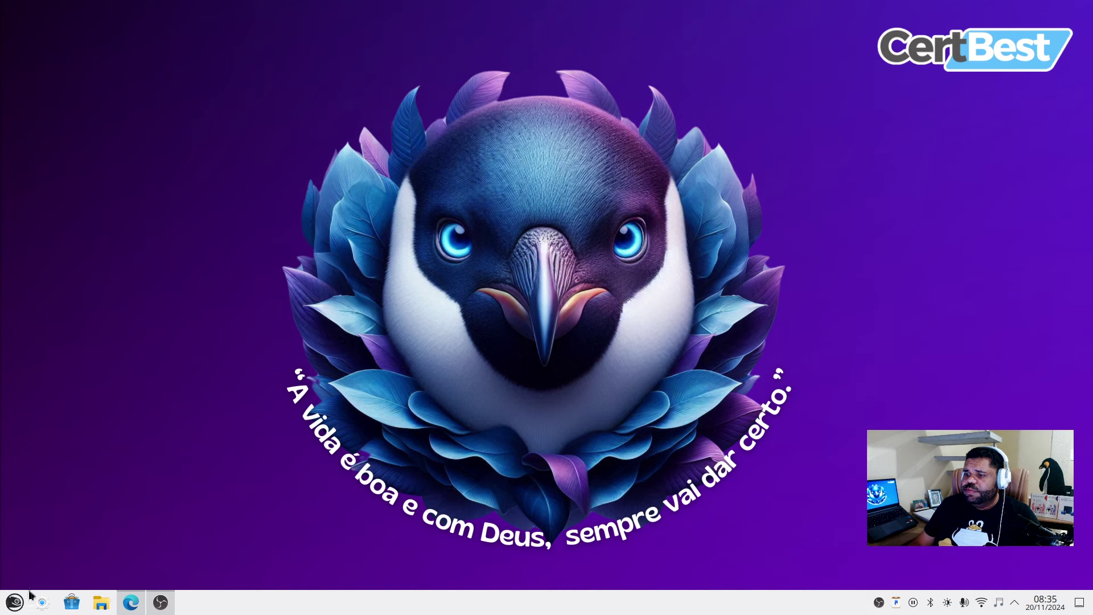
# Launch YaST Software Management via a 'yast' launcher search and authenticate with the root password
pyautogui.click(14, 602)
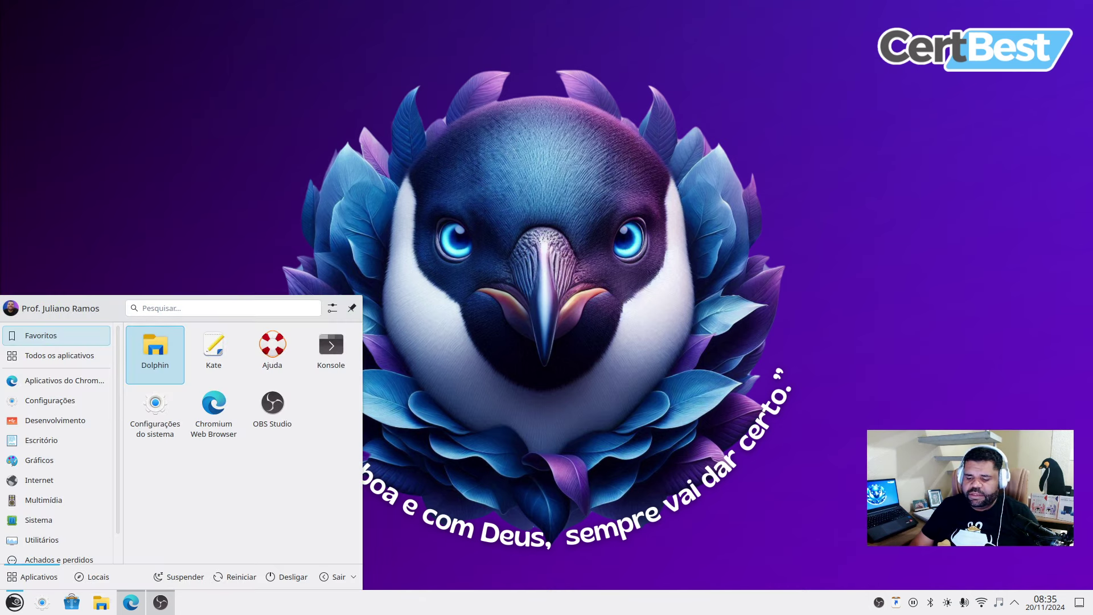
pyautogui.write('yast')
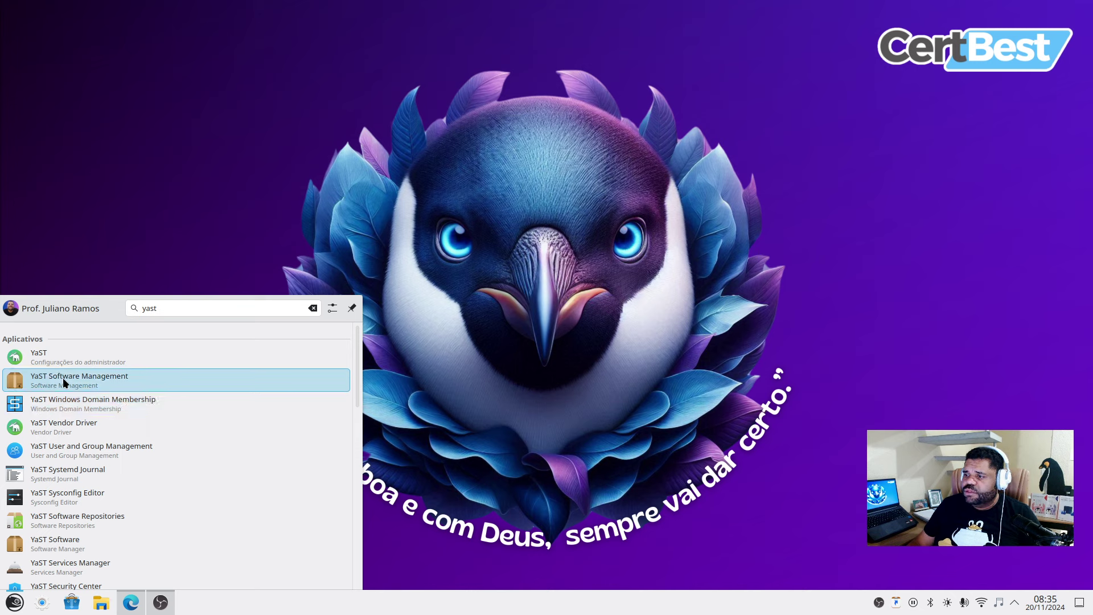
pyautogui.click(119, 387)
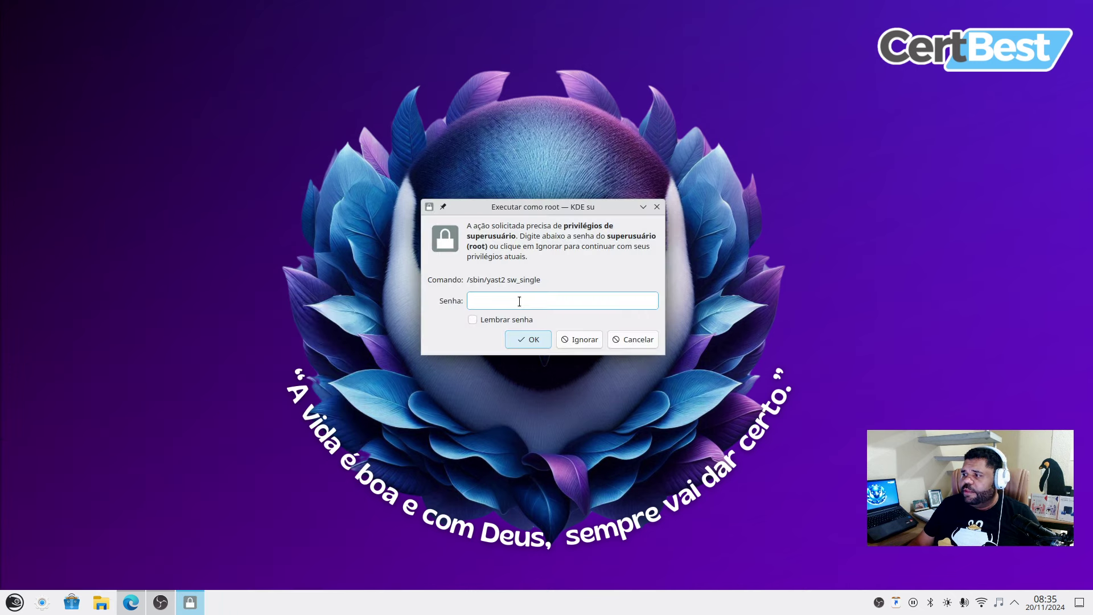
pyautogui.write('••••••••')
pyautogui.press('Return')
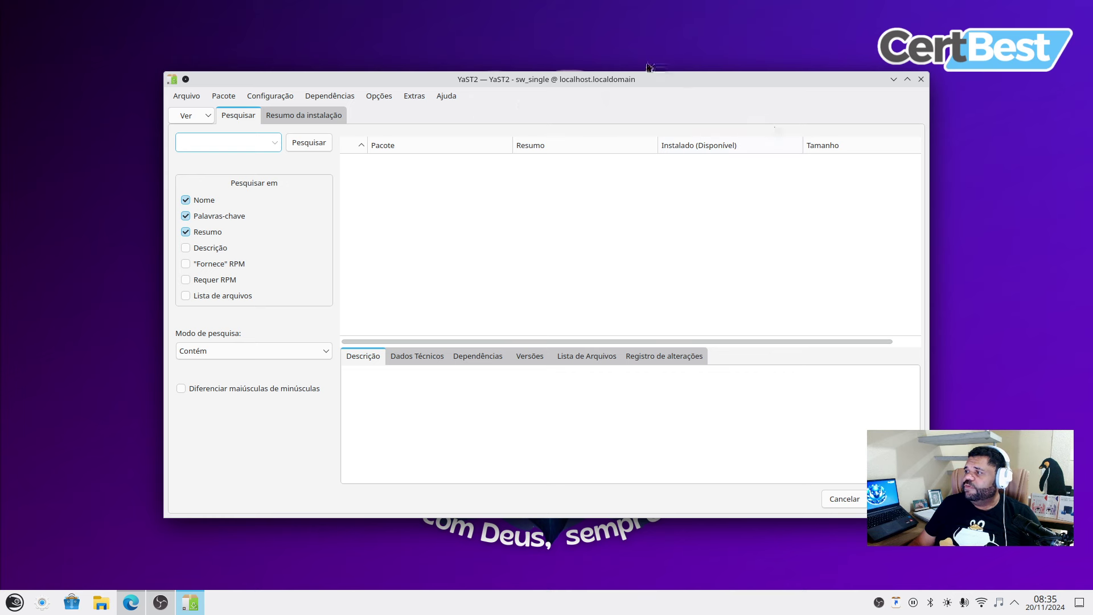
# Search packages for 'virtualbox' and view the virtualbox-kmp-default, virtualbox-qt and virtualbox details
pyautogui.click(186, 149)
pyautogui.write('virtualbo')
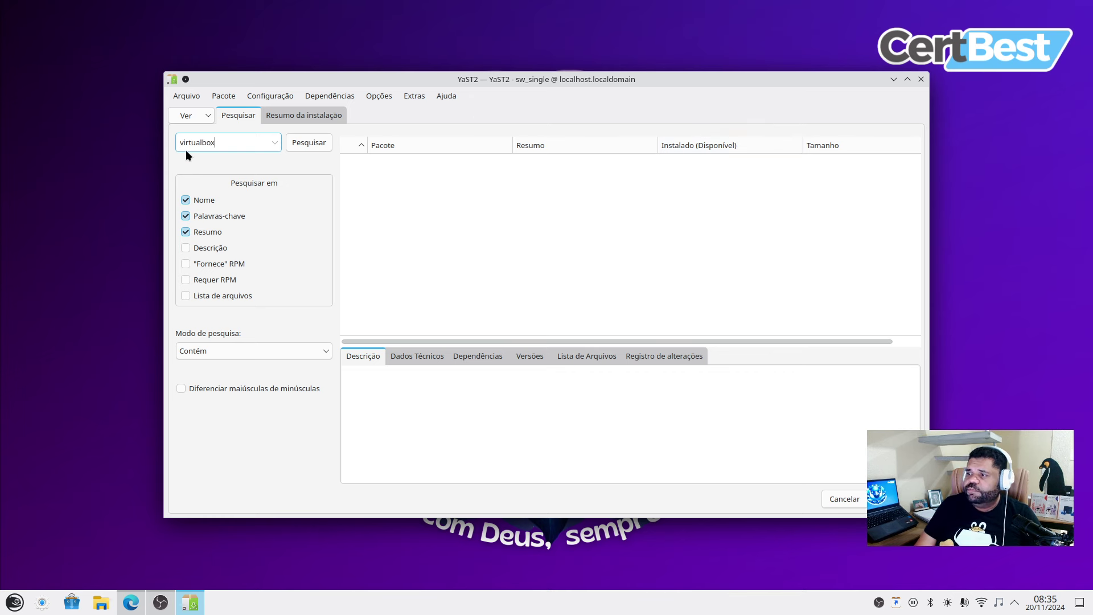
pyautogui.write('x')
pyautogui.press('Return')
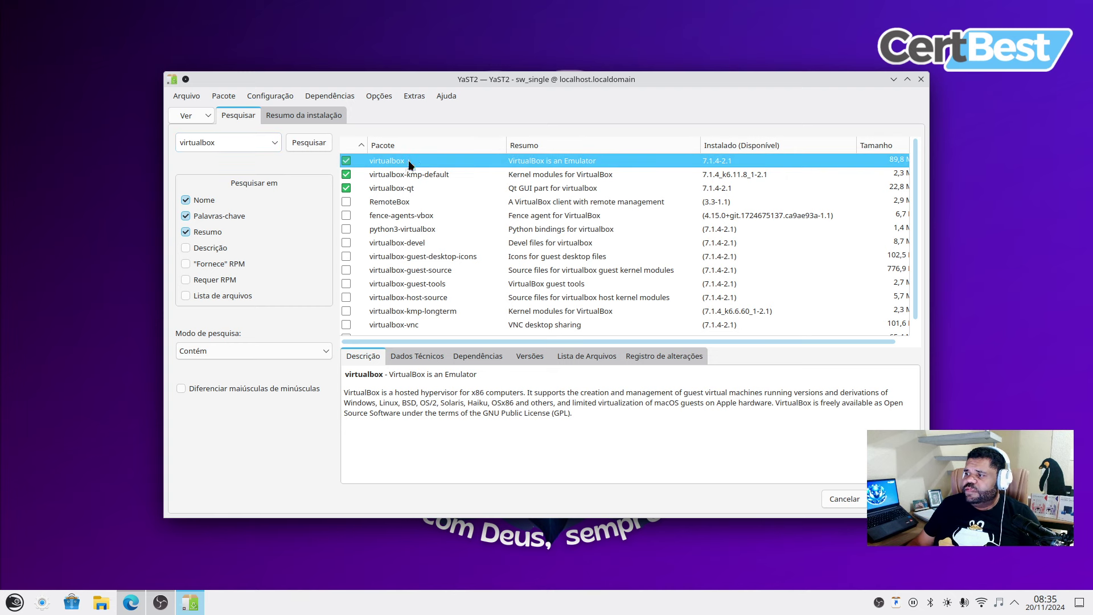
pyautogui.click(420, 176)
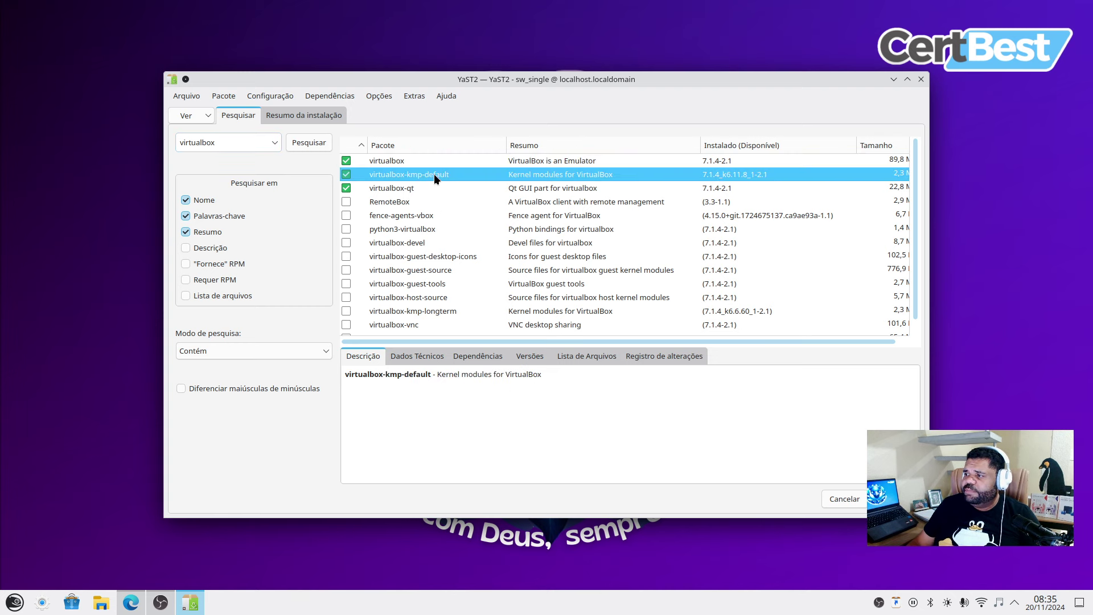
pyautogui.click(401, 185)
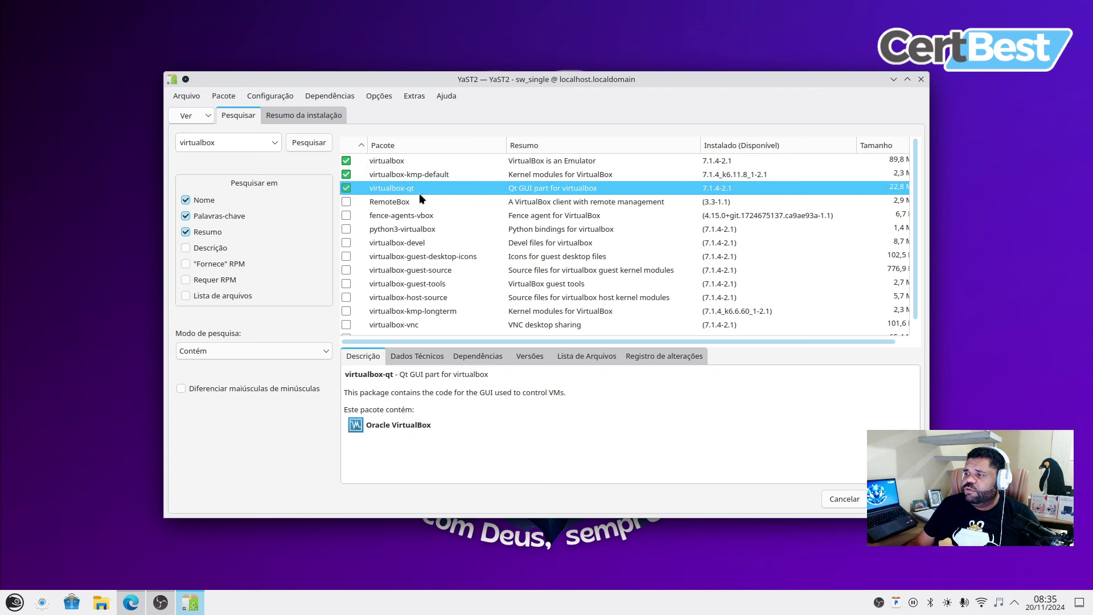
pyautogui.click(405, 164)
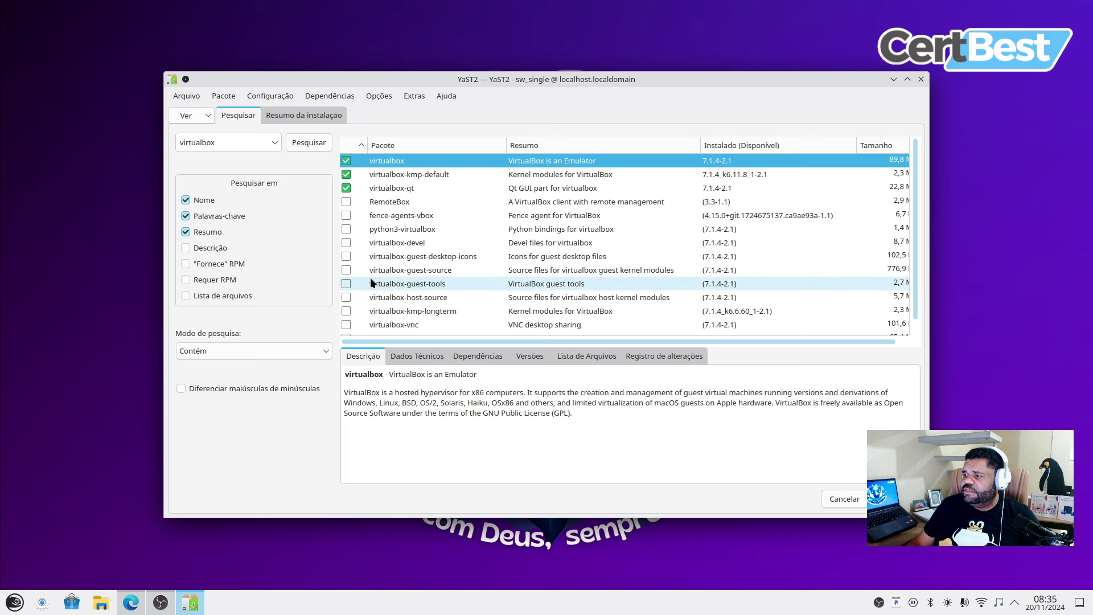
pyautogui.doubleClick(222, 141)
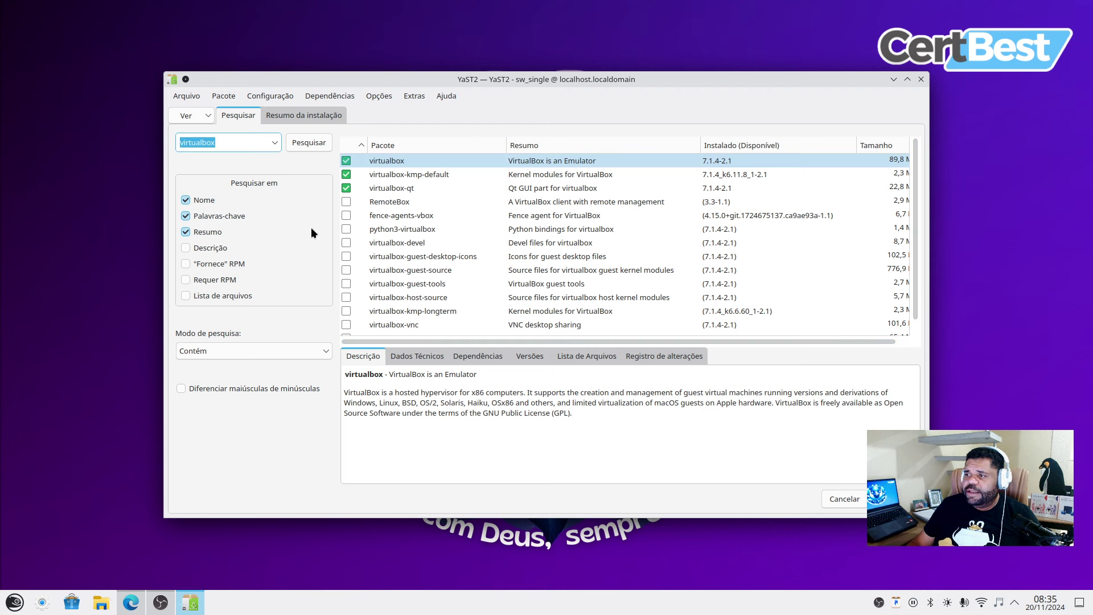
# Search YaST packages for 'onlyoffice' and glance at the search history list
pyautogui.write('onl')
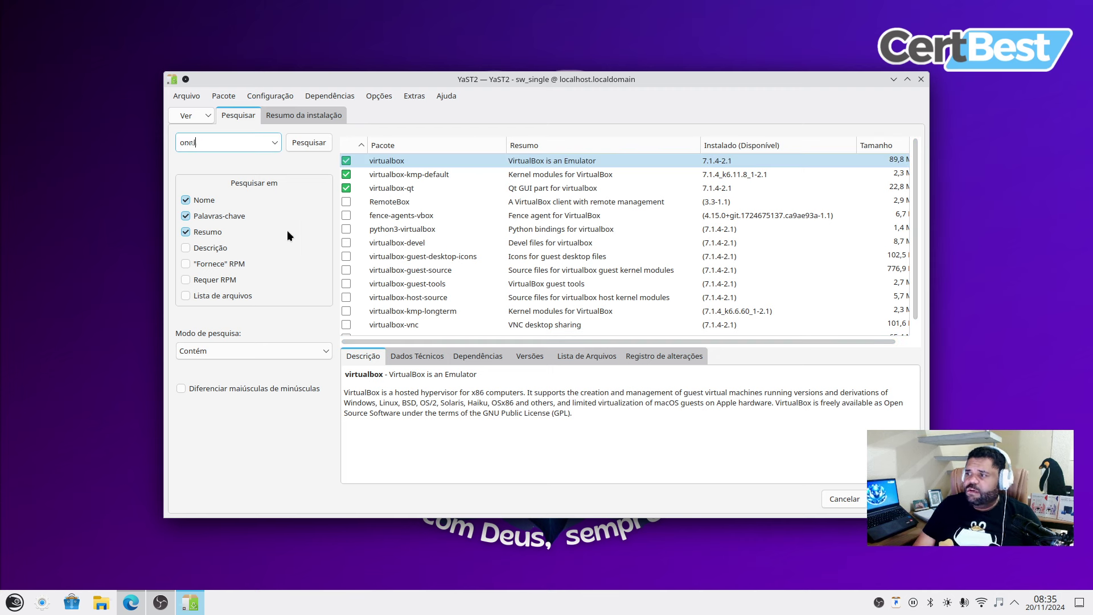
pyautogui.write('yoffice')
pyautogui.press('Return')
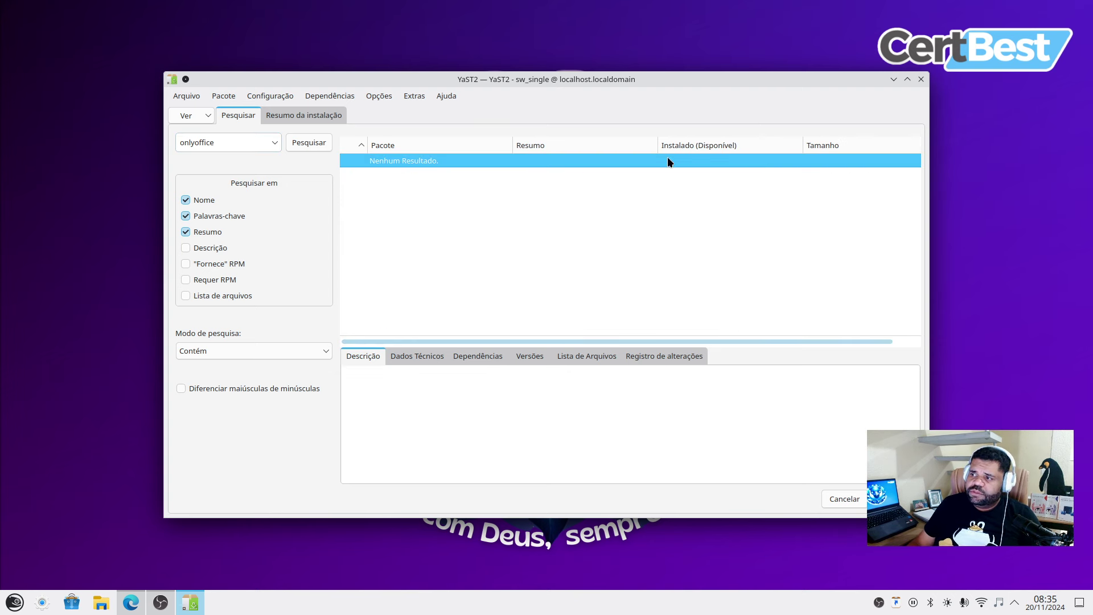
pyautogui.click(274, 145)
pyautogui.click(274, 145)
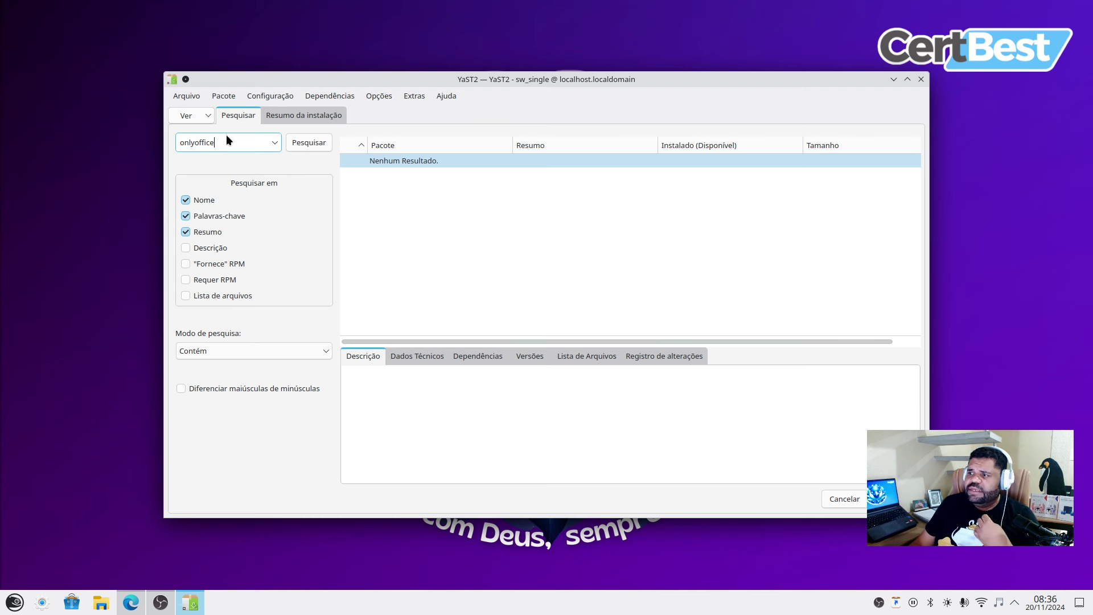
# Replace the search term with 'apache' and scroll through the results
pyautogui.doubleClick(189, 150)
pyautogui.write('apache')
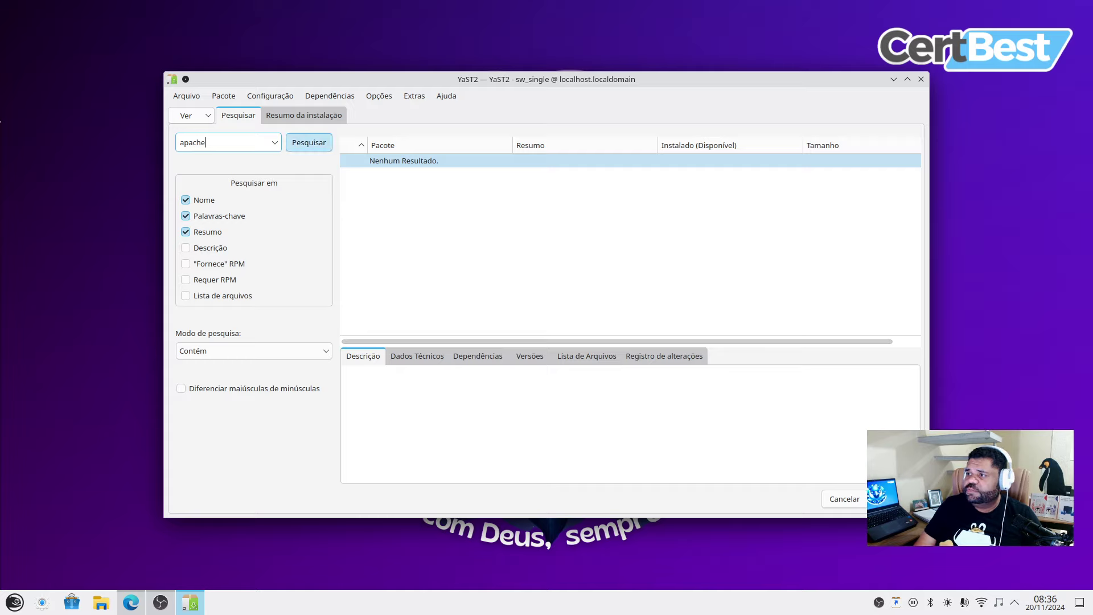
pyautogui.press('Return')
pyautogui.scroll(-8, 501, 273)
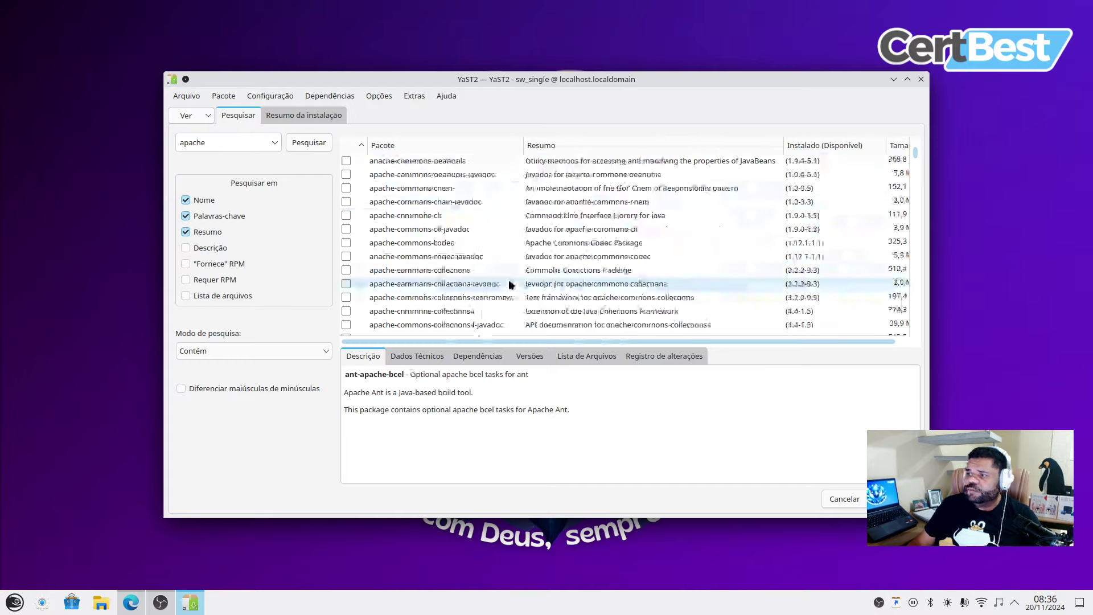
pyautogui.scroll(-10, 512, 290)
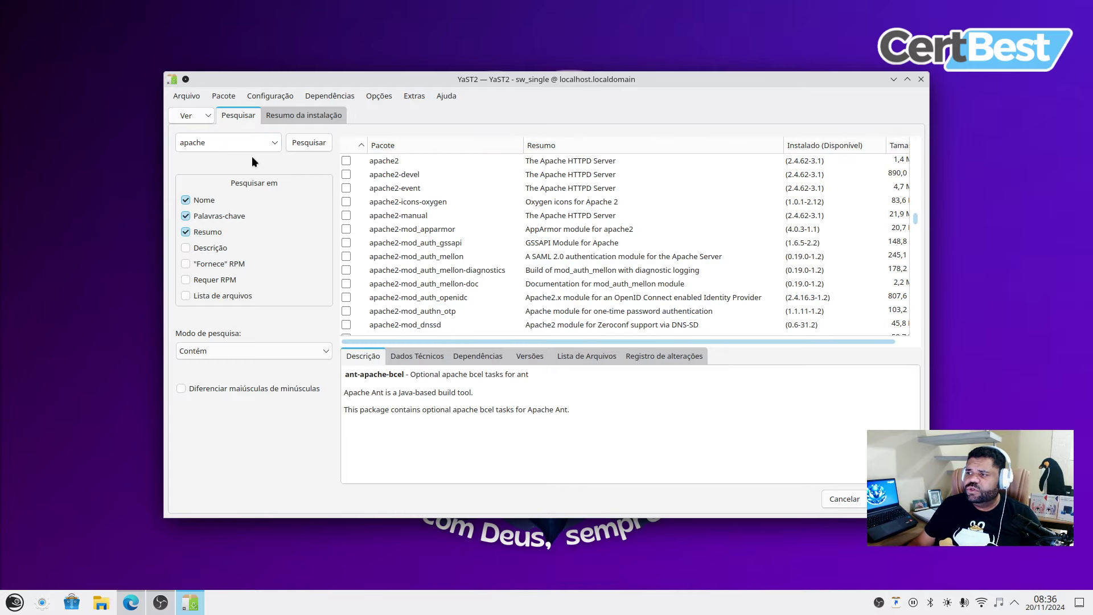
# Search for 'docker', scroll the results, and close YaST Software Management
pyautogui.doubleClick(239, 142)
pyautogui.write('docker')
pyautogui.press('Return')
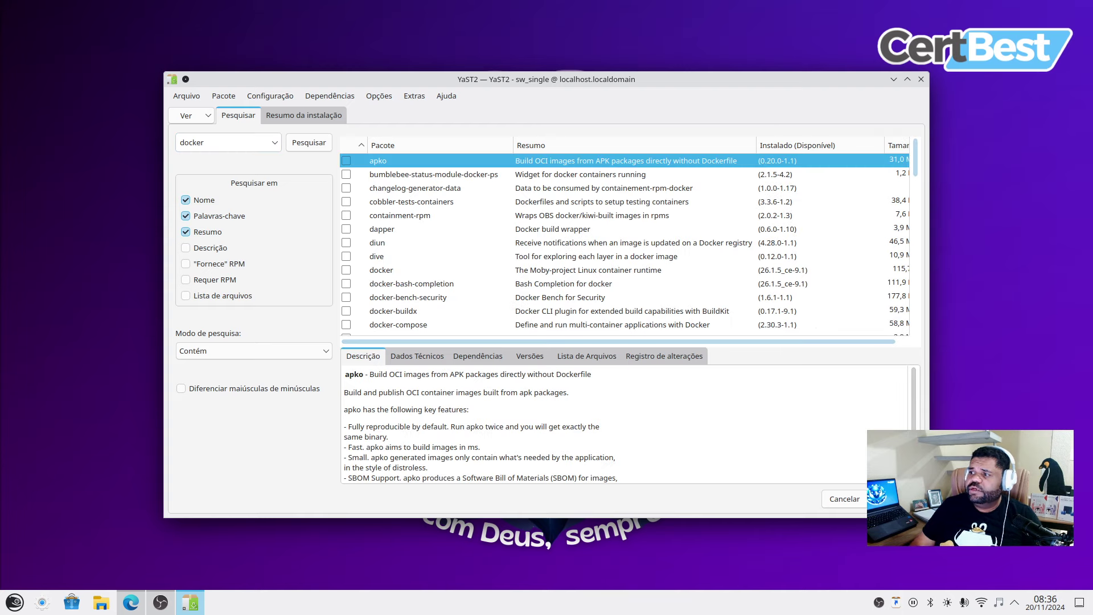
pyautogui.scroll(-2, 511, 230)
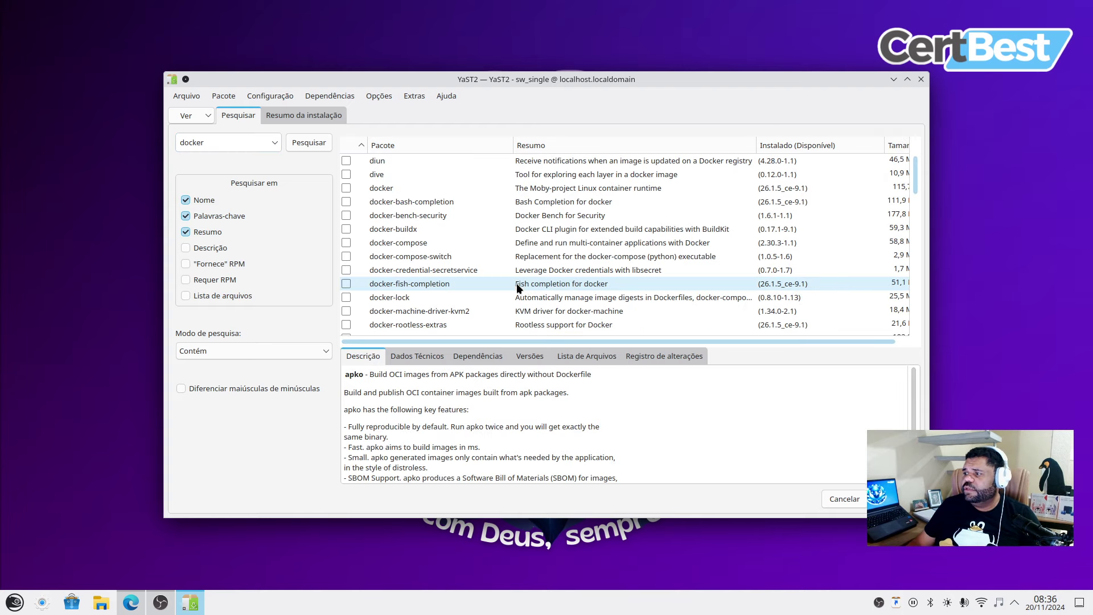
pyautogui.click(921, 80)
# Search Discover for onlyoffice, then launch ONLYOFFICE Desktop Editors and create a new Planilha spreadsheet
pyautogui.click(71, 602)
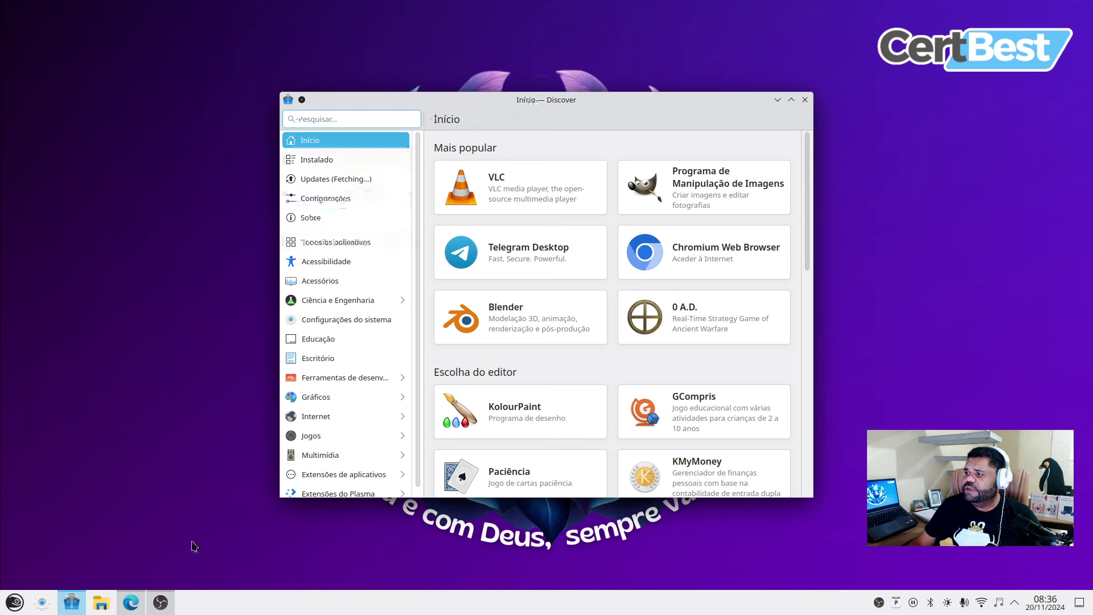
pyautogui.write('onluy')
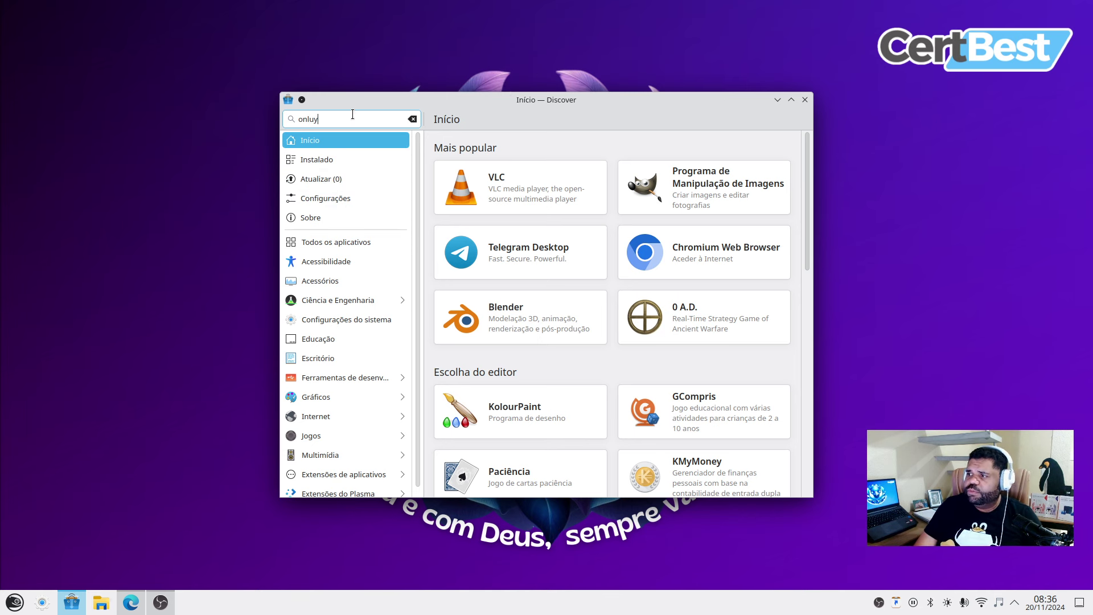
pyautogui.press('BackSpace')
pyautogui.press('BackSpace')
pyautogui.write('yoffice')
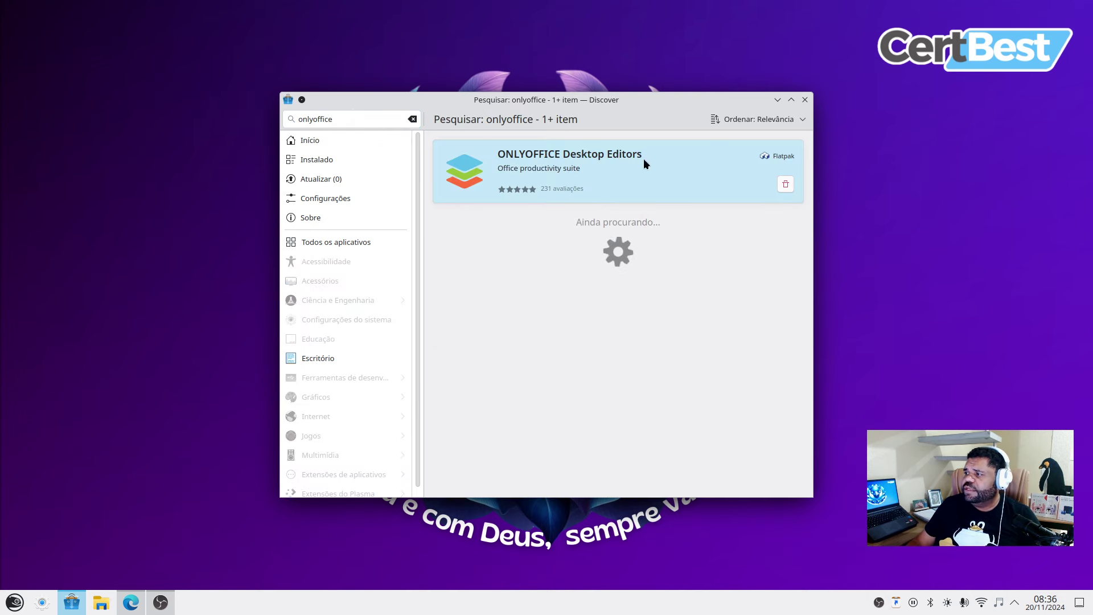
pyautogui.click(14, 602)
pyautogui.moveTo(118, 442)
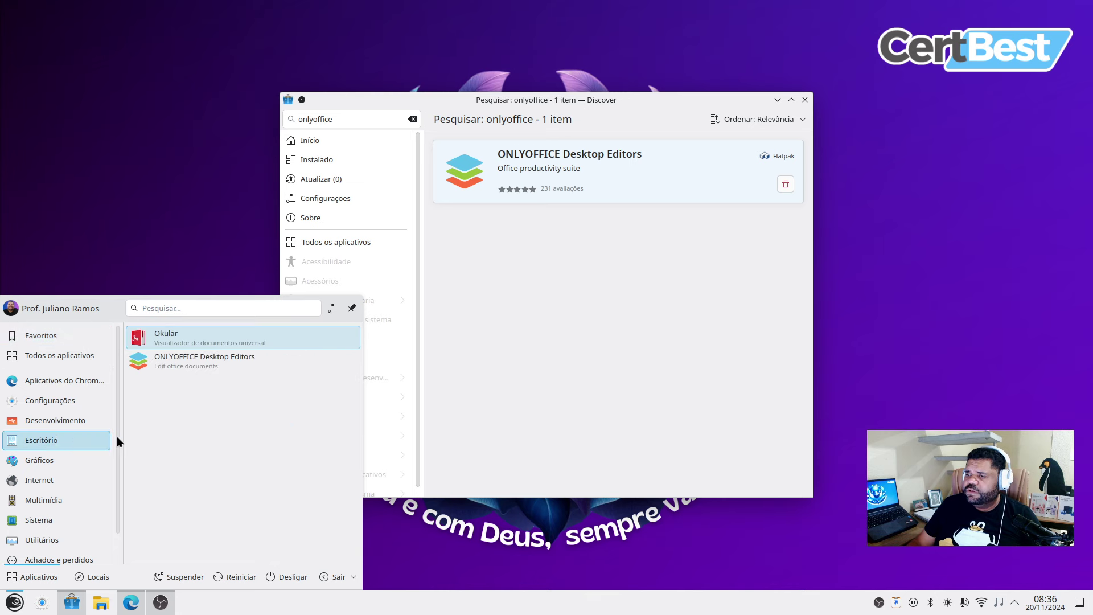
pyautogui.click(180, 364)
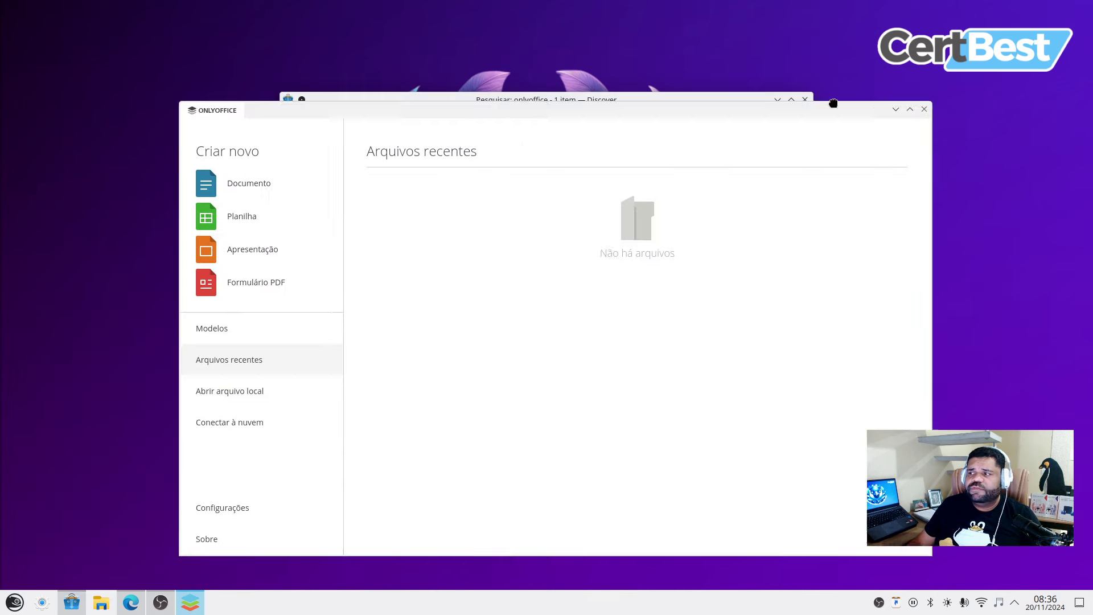
pyautogui.moveTo(809, 105); pyautogui.dragTo(797, 8)
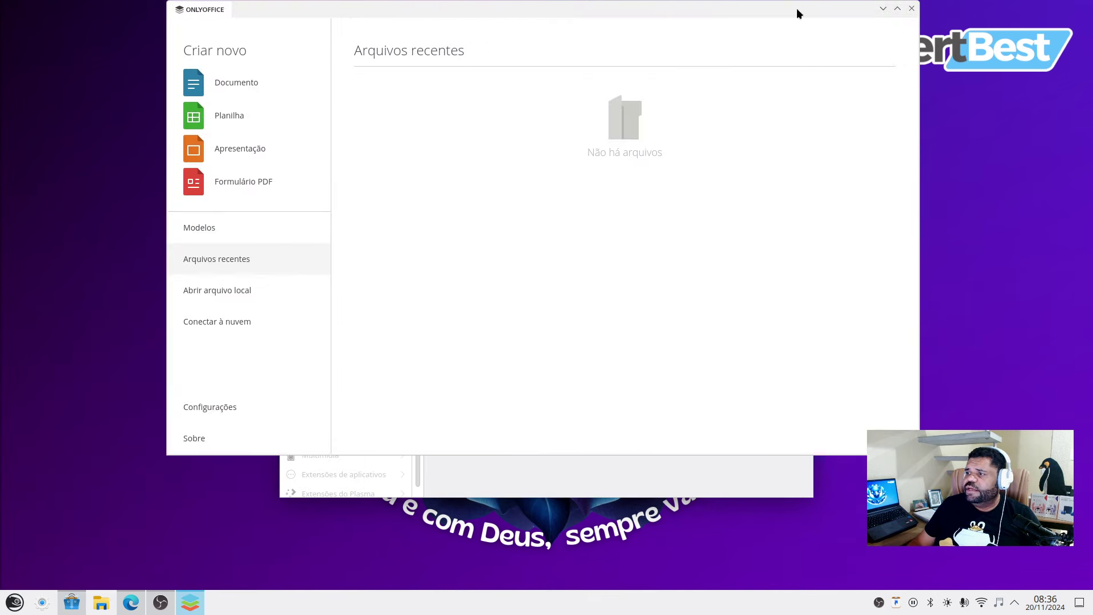
pyautogui.click(256, 120)
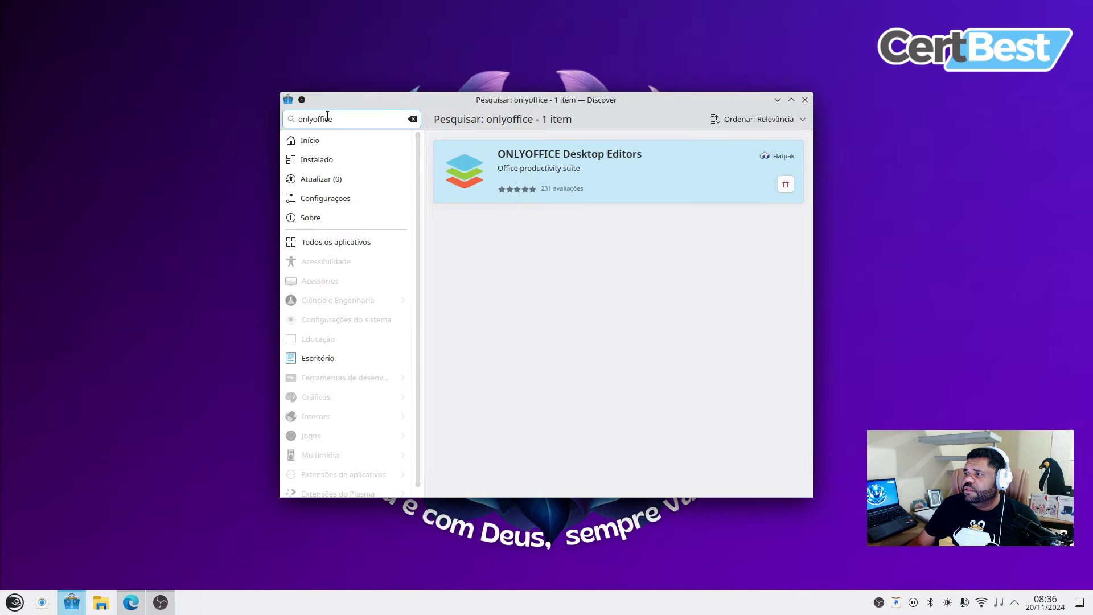
# Select the onlyoffice search text in Discover and close Discover
pyautogui.moveTo(333, 119); pyautogui.dragTo(320, 119)
pyautogui.hotkey('ctrl', 'a')
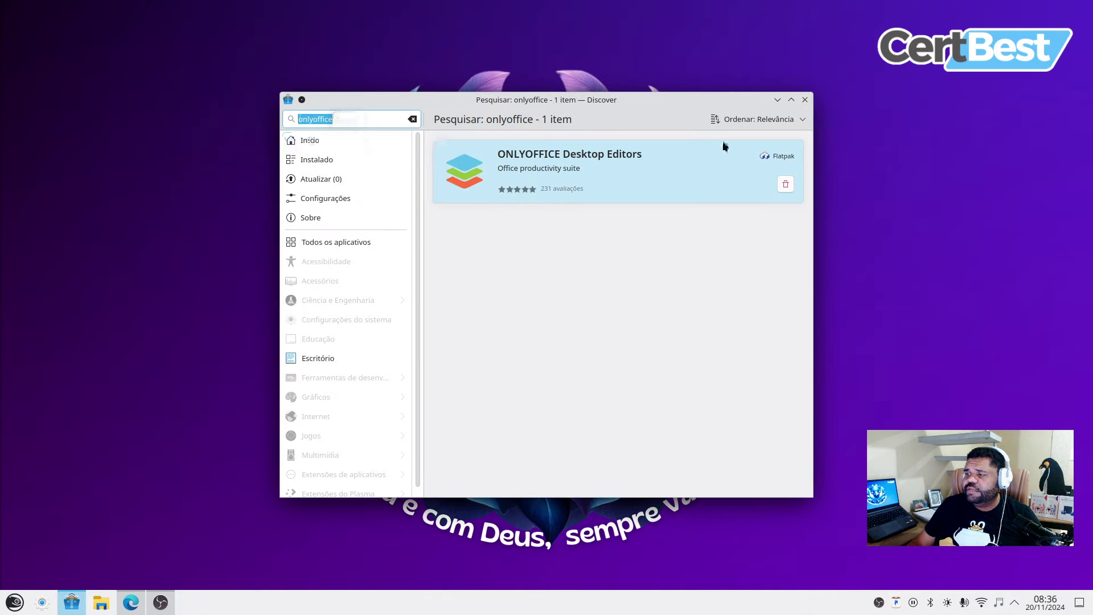
pyautogui.click(805, 100)
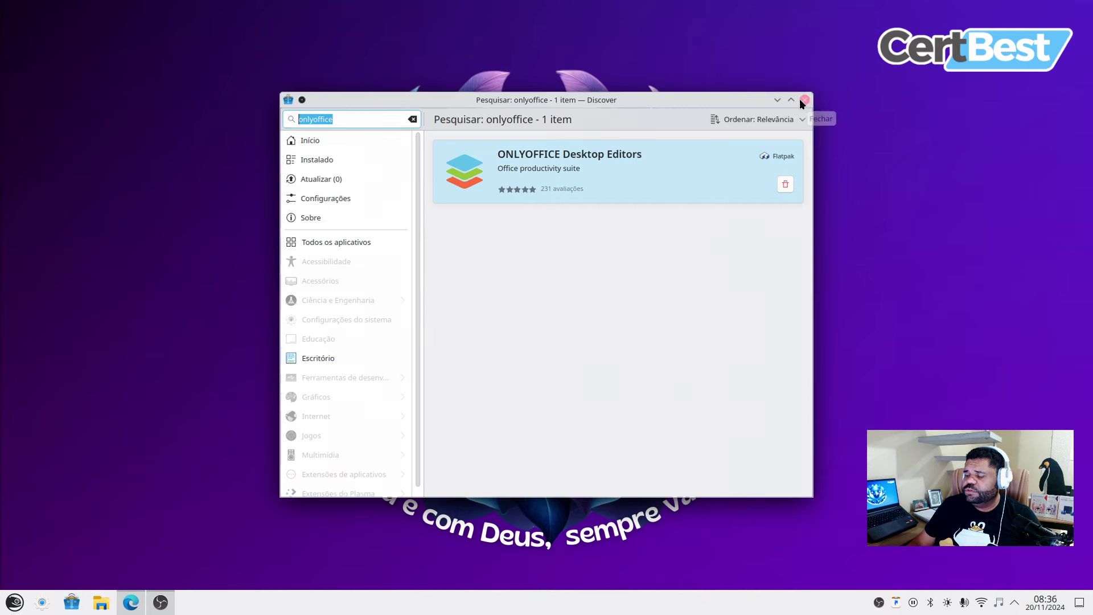
# Launch Monitor do sistema through a 'monitor' Kickoff search and scroll its Aplicativos list
pyautogui.click(11, 596)
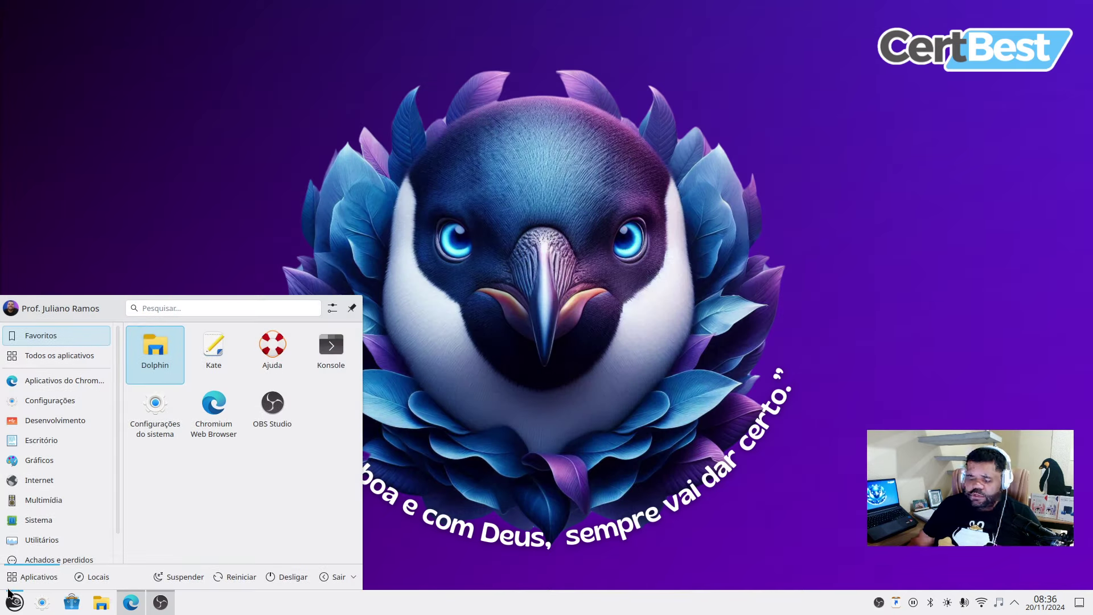
pyautogui.write('monitor')
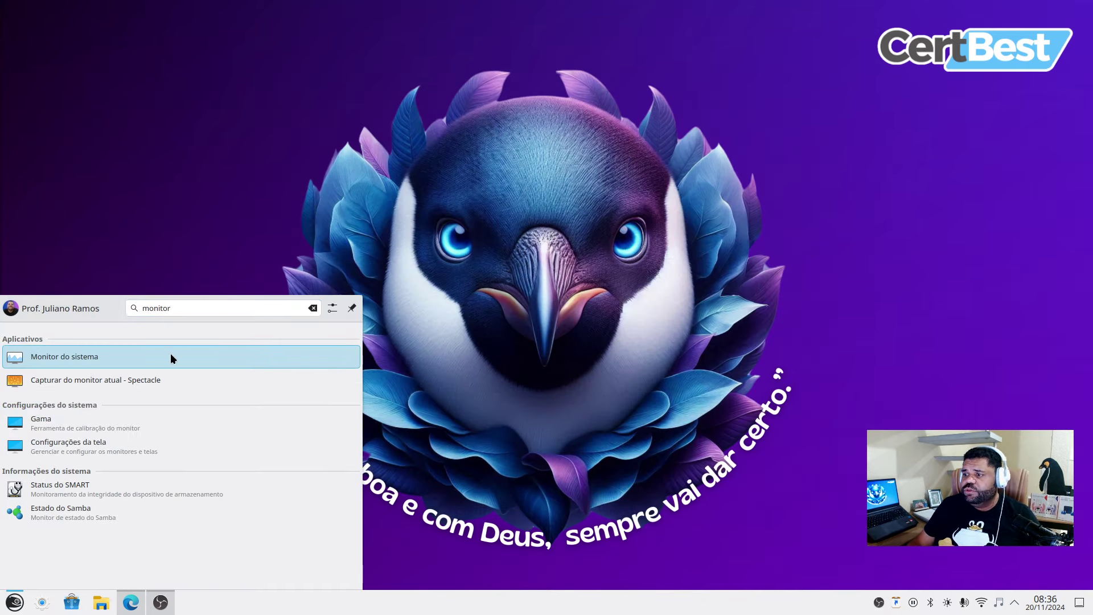
pyautogui.click(171, 357)
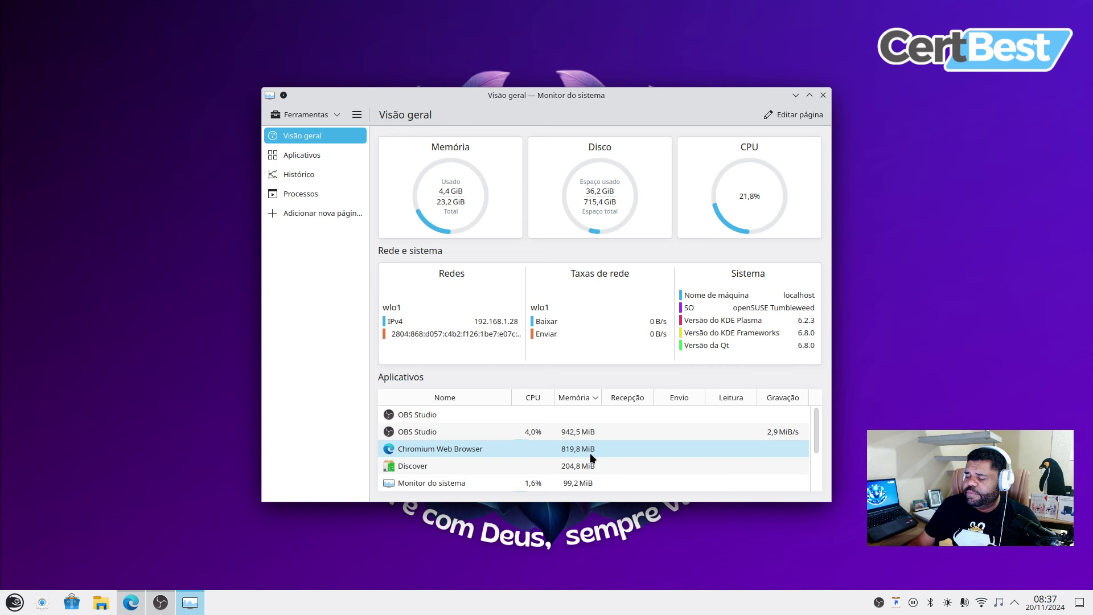
pyautogui.scroll(-1, 590, 453)
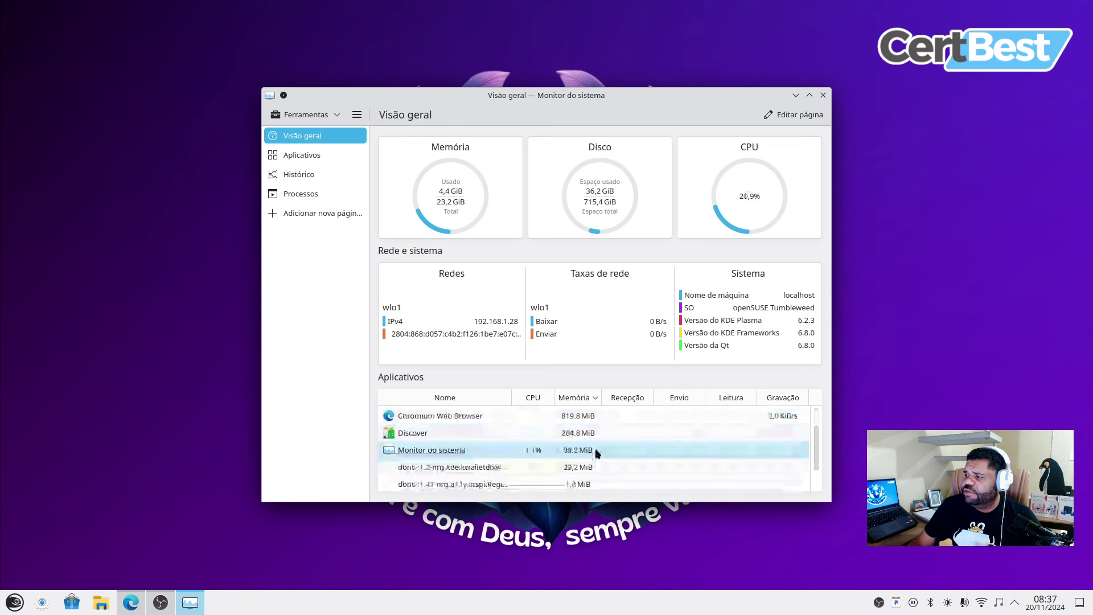
pyautogui.scroll(1, 595, 449)
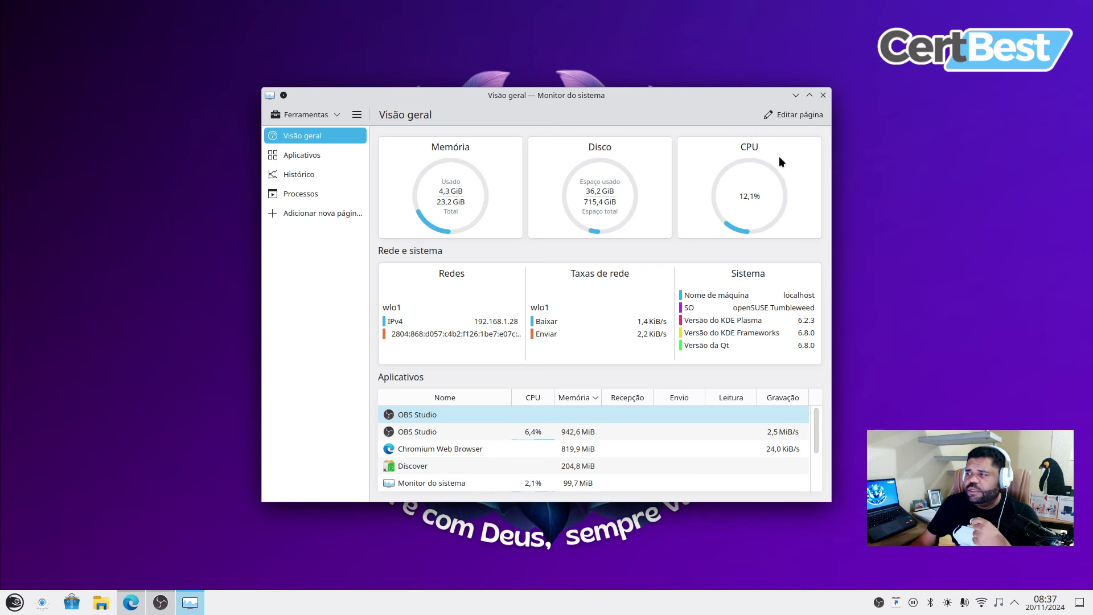
# Open Centro de informações maximized and select the kernel version 6.11.8-1-default (64-bit)
pyautogui.click(823, 98)
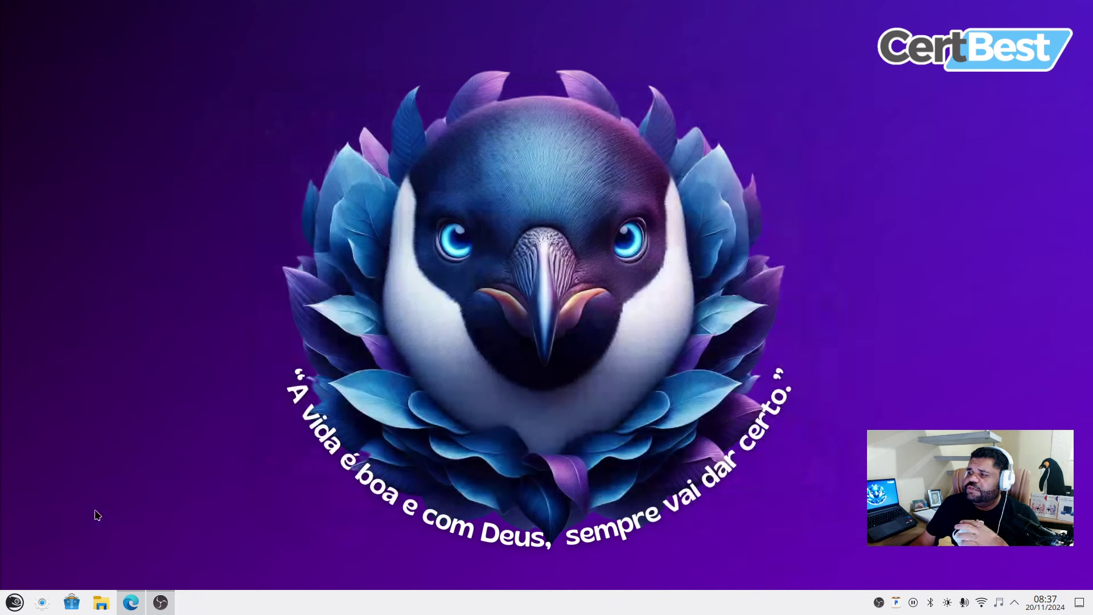
pyautogui.click(14, 606)
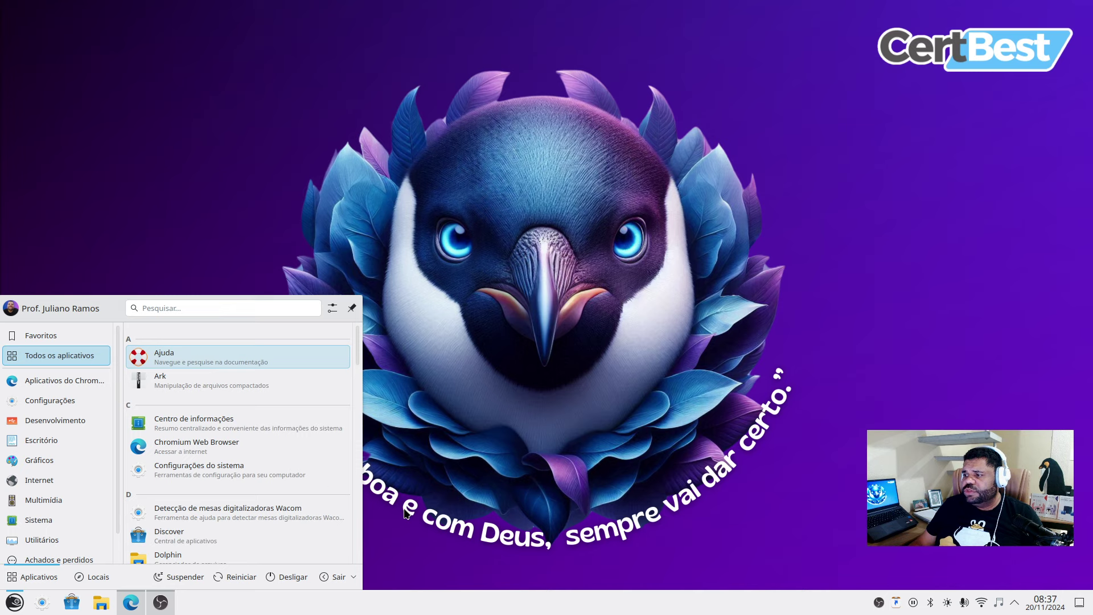
pyautogui.click(214, 428)
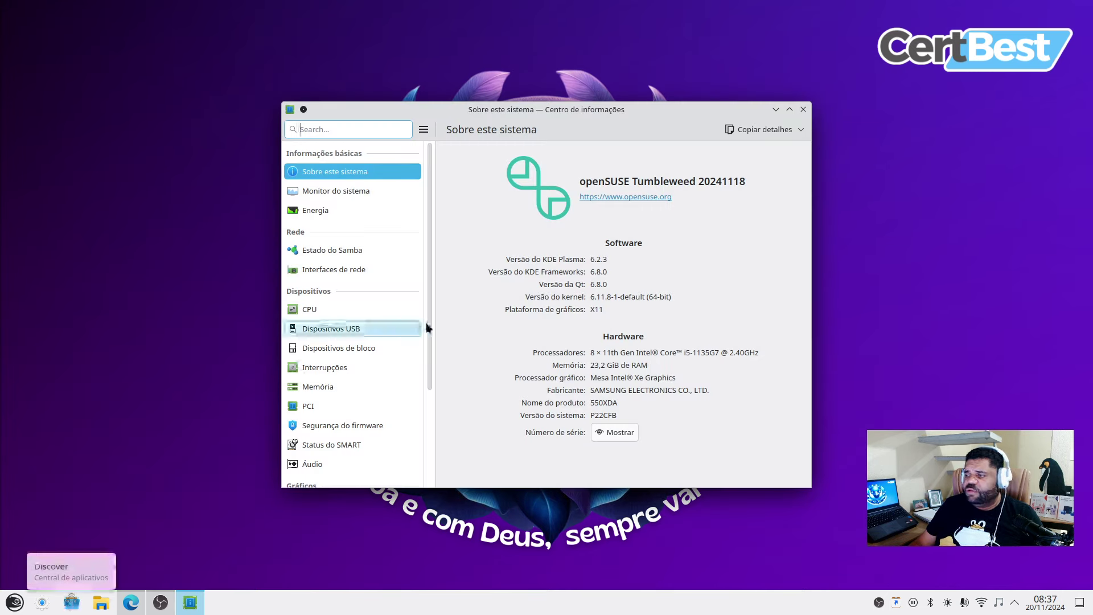
pyautogui.click(789, 109)
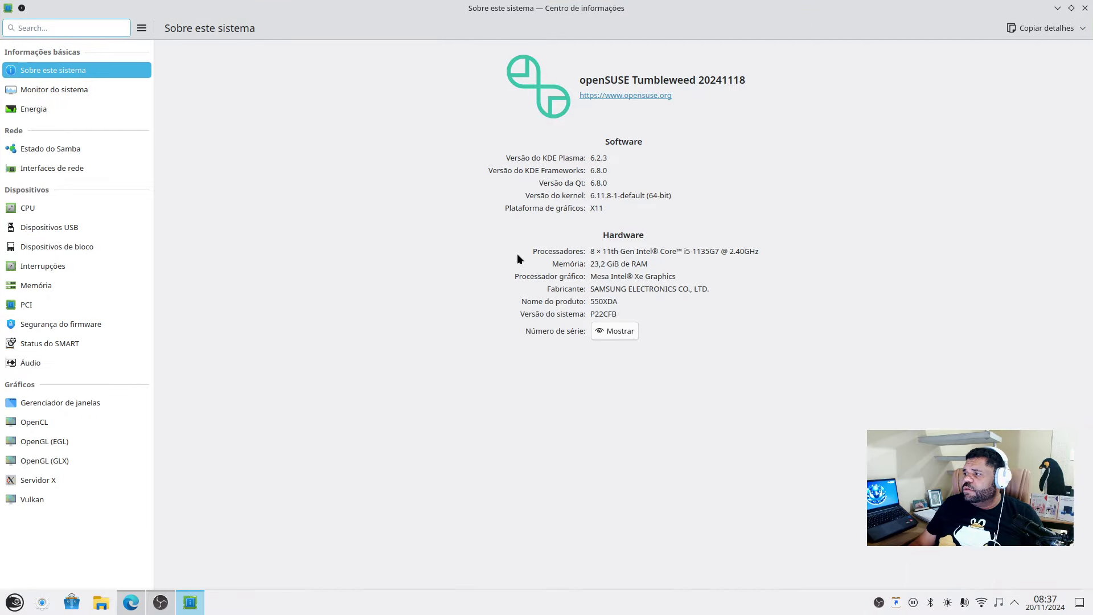
pyautogui.click(589, 159)
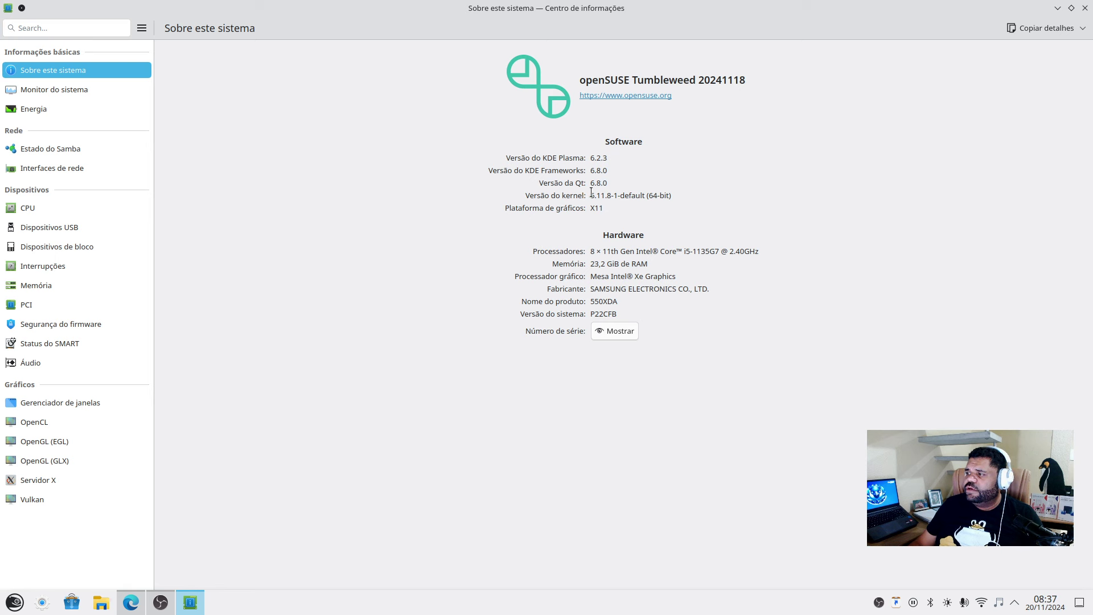
pyautogui.moveTo(591, 195); pyautogui.dragTo(690, 205)
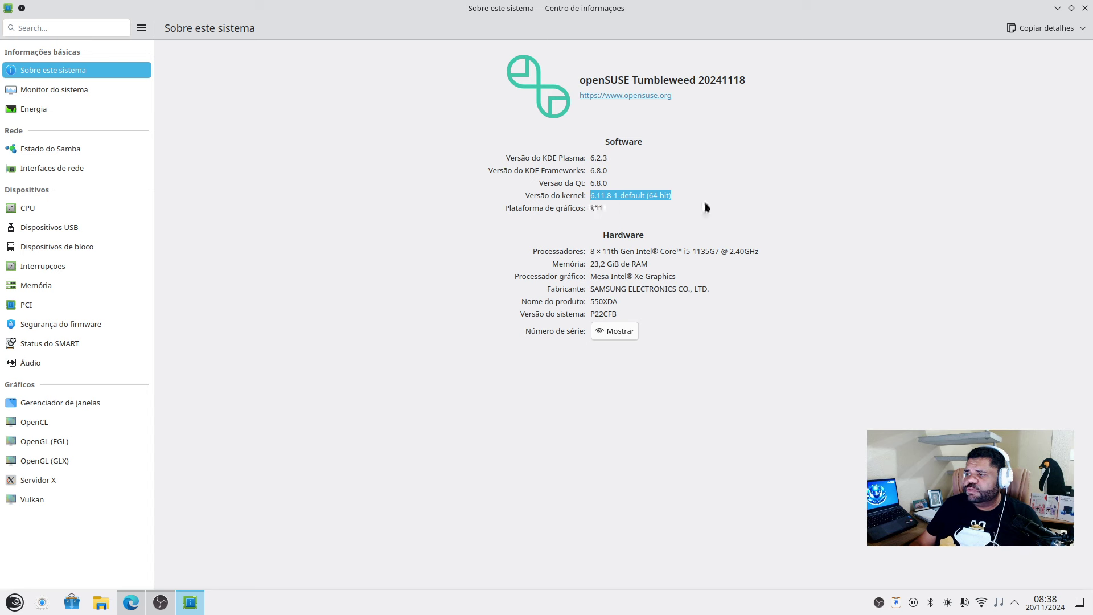
# Close the Info Center and launch System Settings from the application list
pyautogui.click(1085, 8)
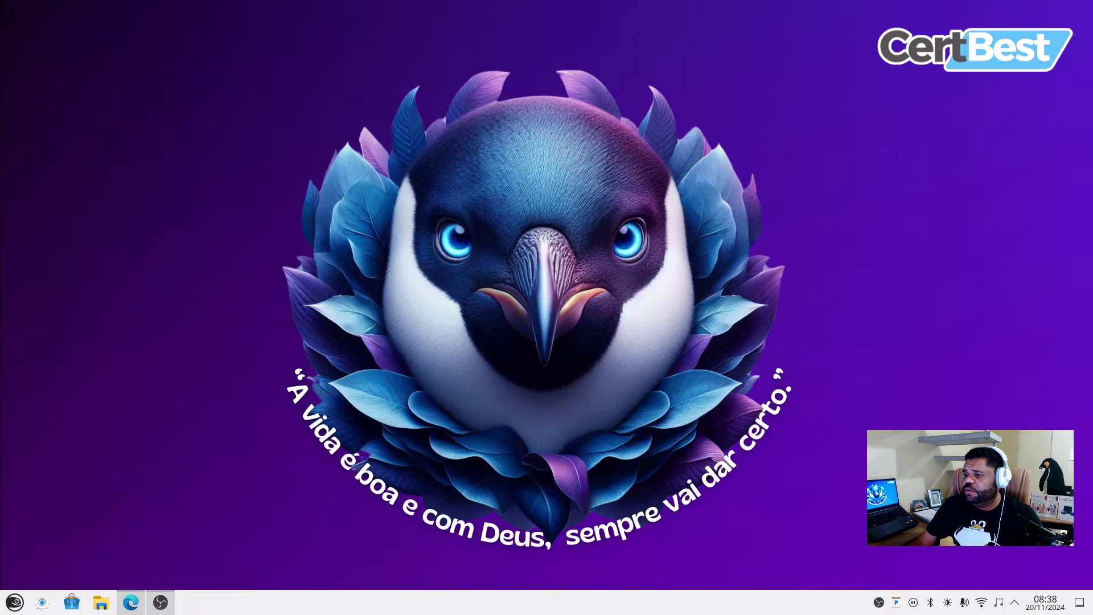
pyautogui.click(14, 602)
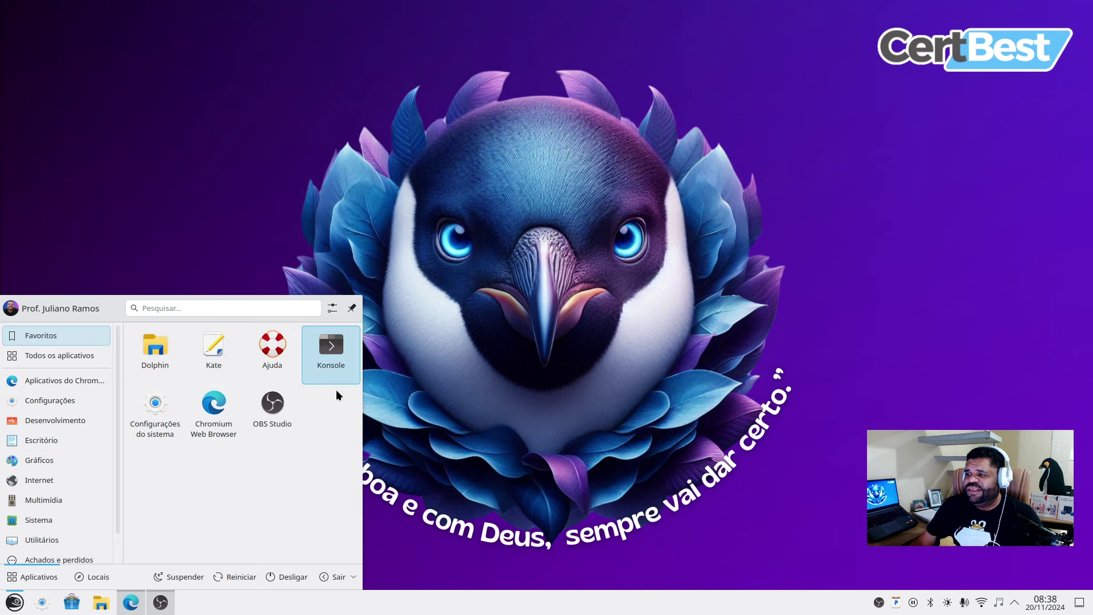
pyautogui.click(152, 411)
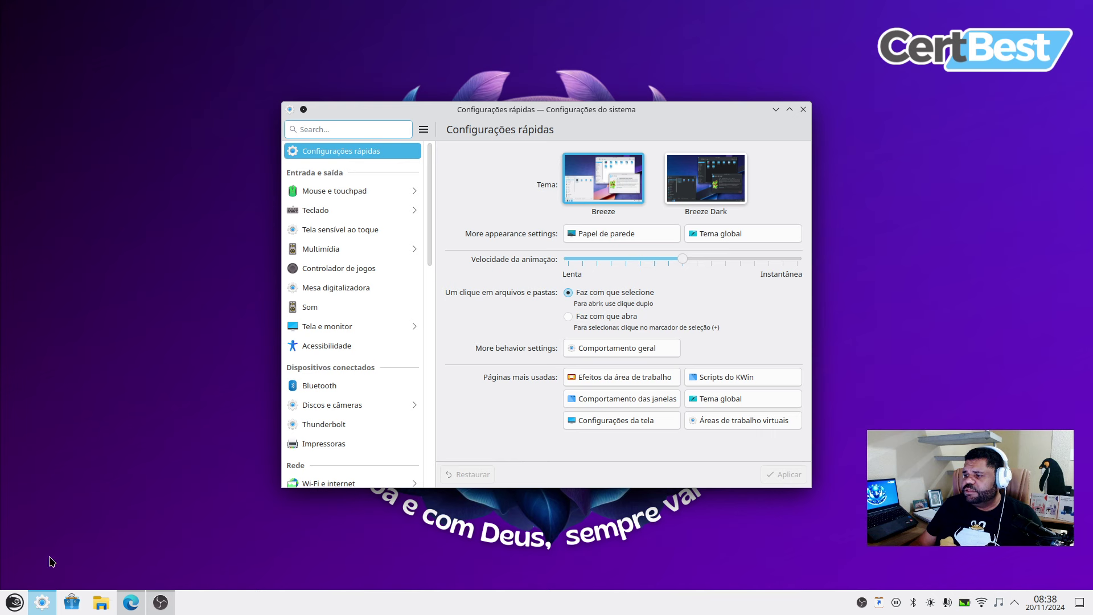
pyautogui.click(14, 602)
pyautogui.click(15, 601)
# Go to Cores e temas > Ícones to list the installed icon themes
pyautogui.click(746, 233)
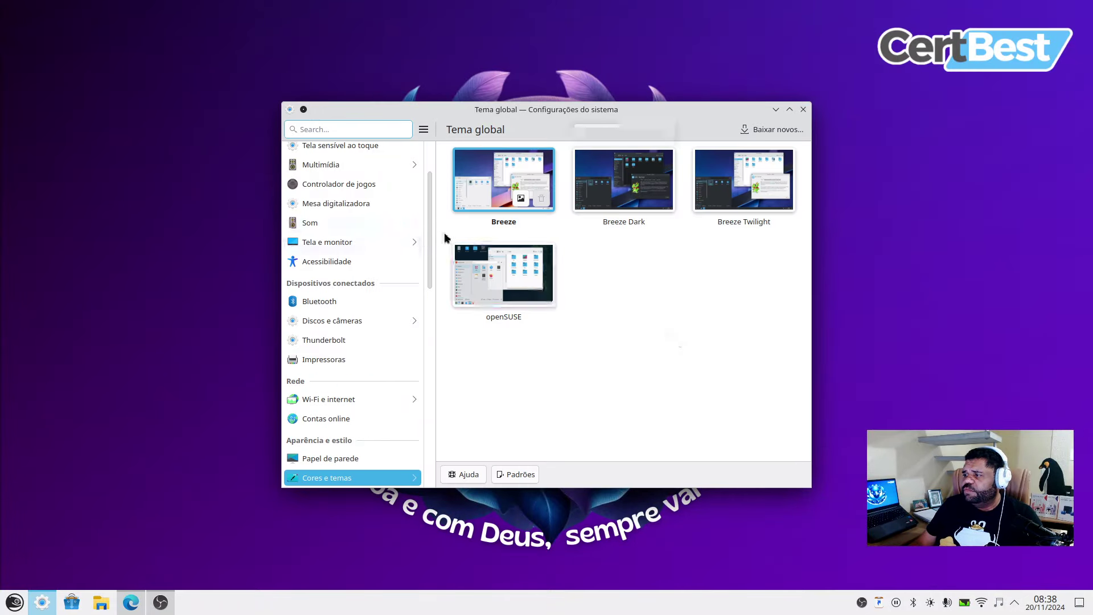
pyautogui.moveTo(429, 203); pyautogui.dragTo(435, 285)
pyautogui.click(325, 249)
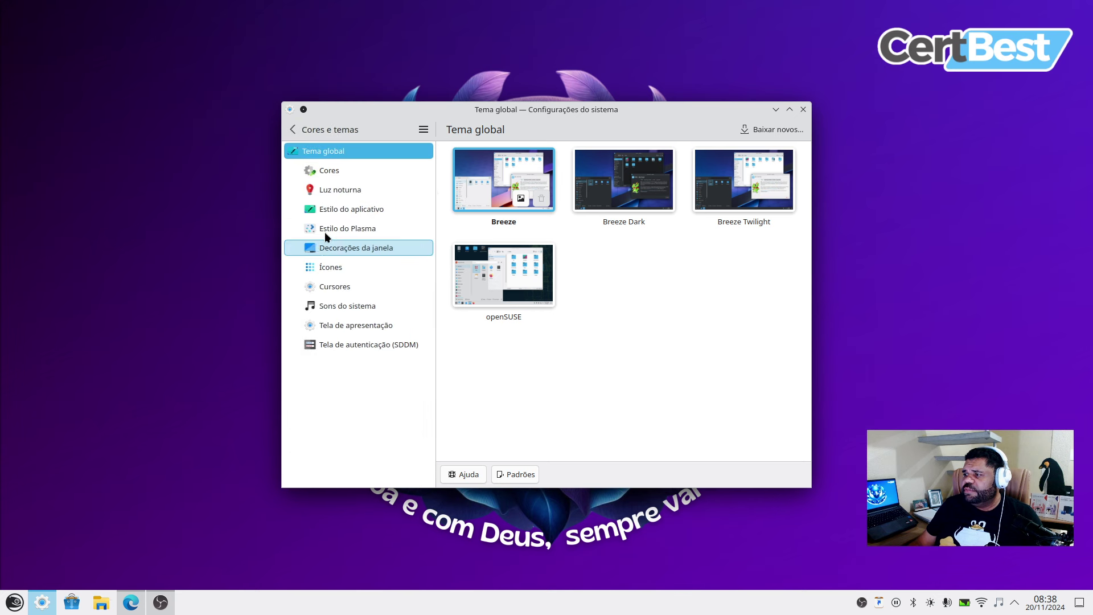
pyautogui.click(342, 267)
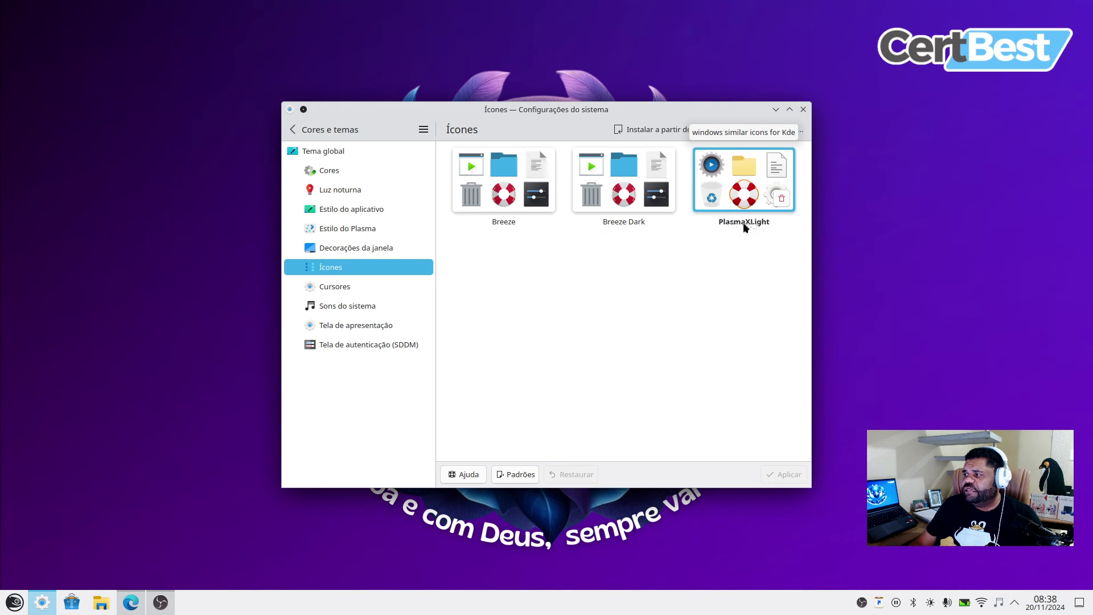
# Search the icon store for 'ups', then install and apply the Uos [Deepin V20] icon theme
pyautogui.click(767, 129)
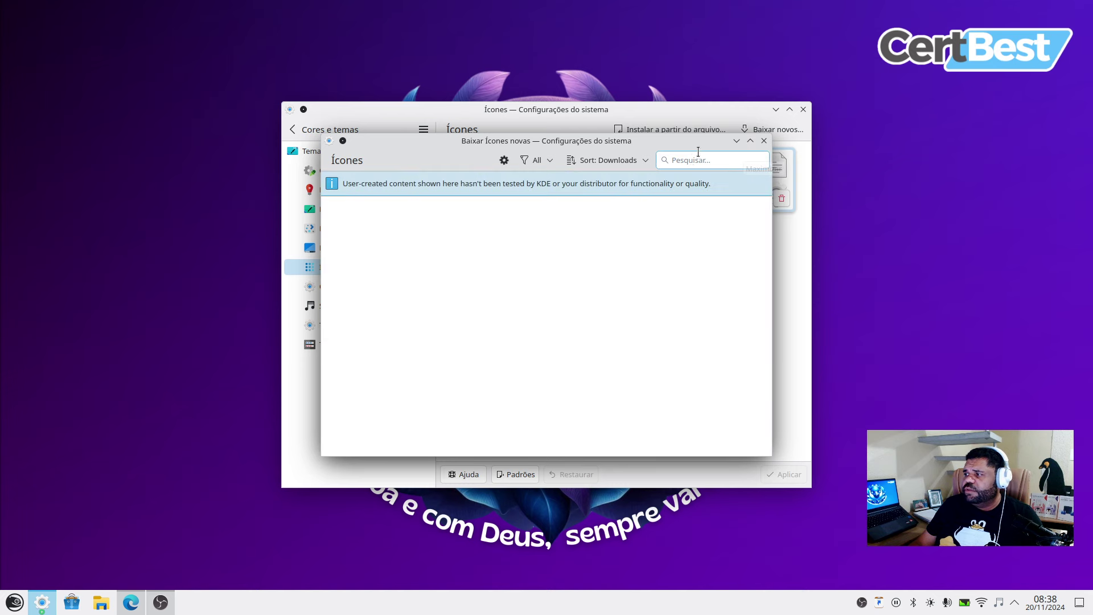
pyautogui.click(679, 162)
pyautogui.write('ups')
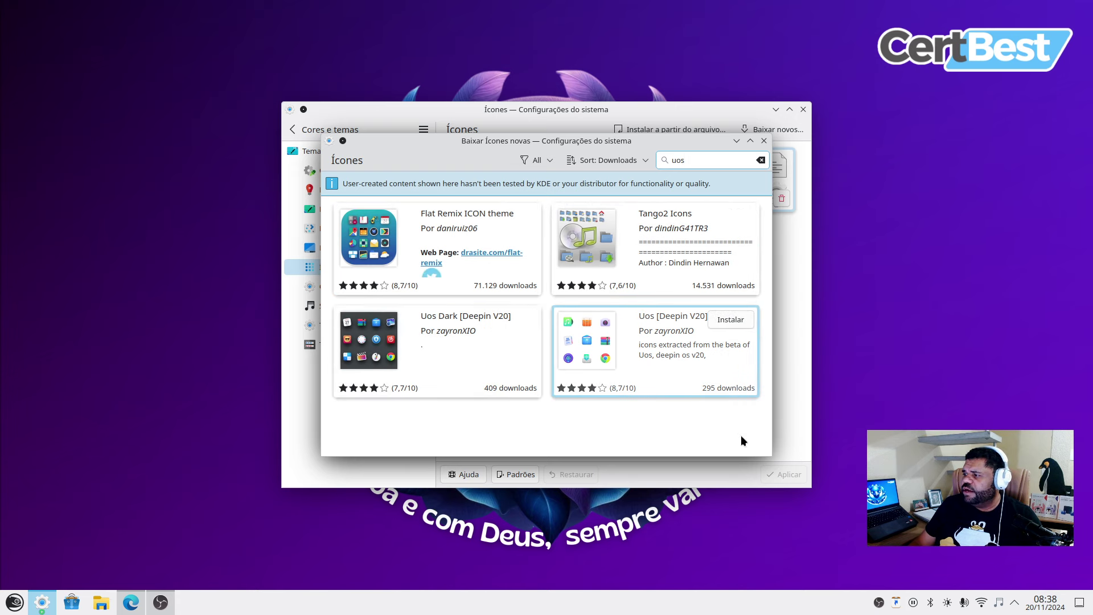
pyautogui.click(730, 320)
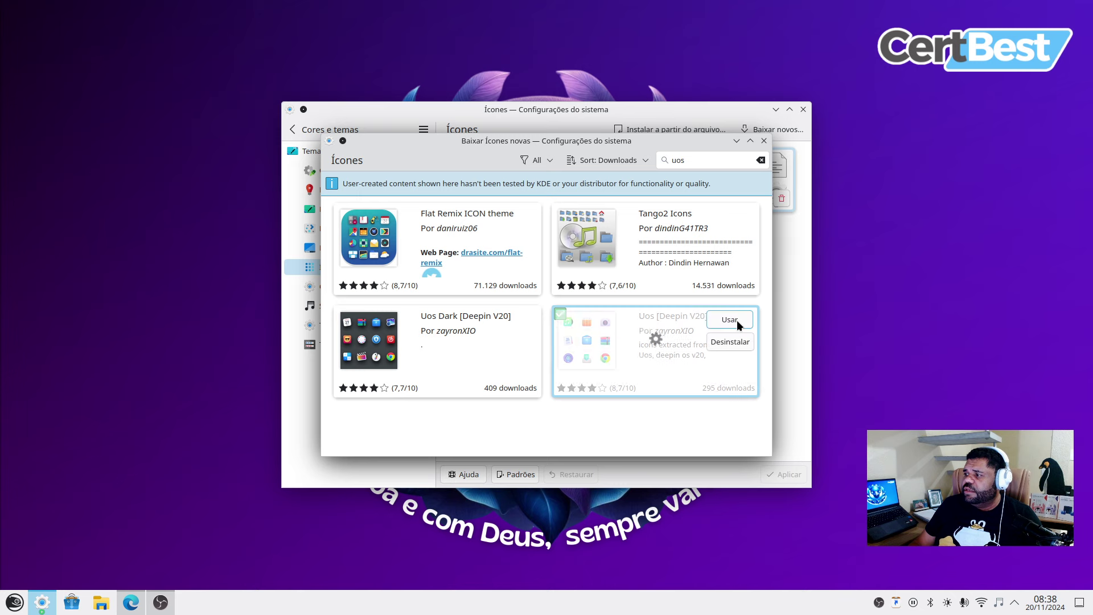
pyautogui.click(737, 320)
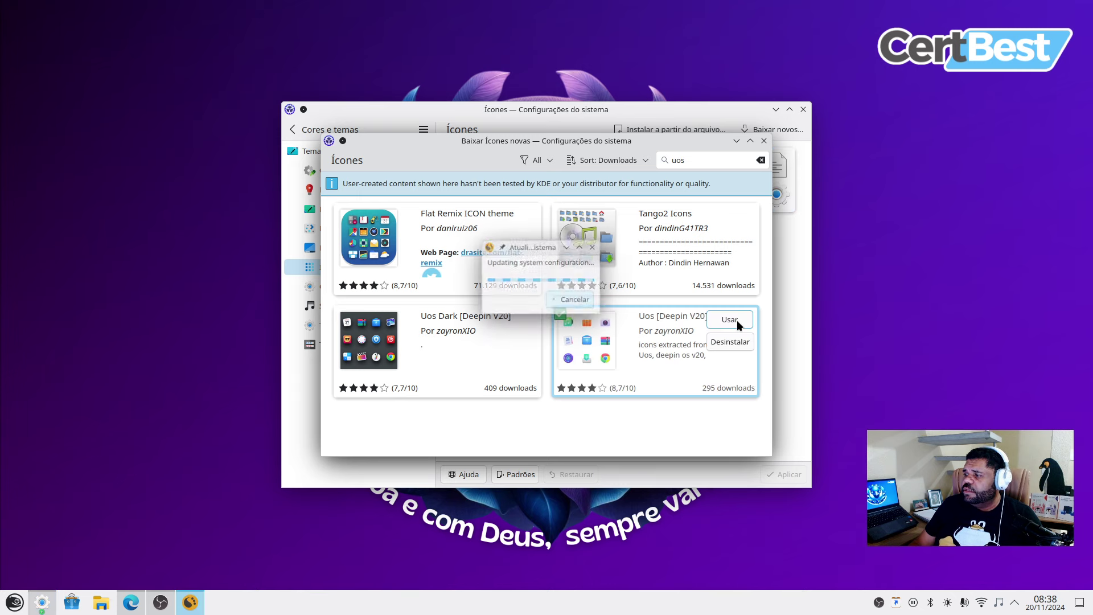
pyautogui.click(764, 141)
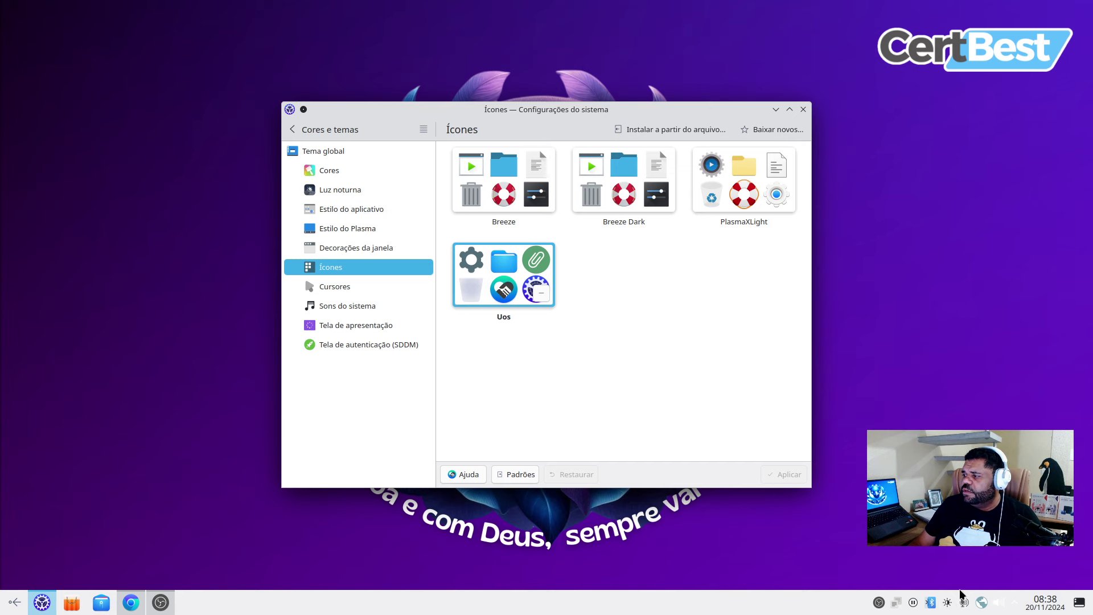
# Start Dolphin, then open the icon picker in the application launcher's settings
pyautogui.click(14, 602)
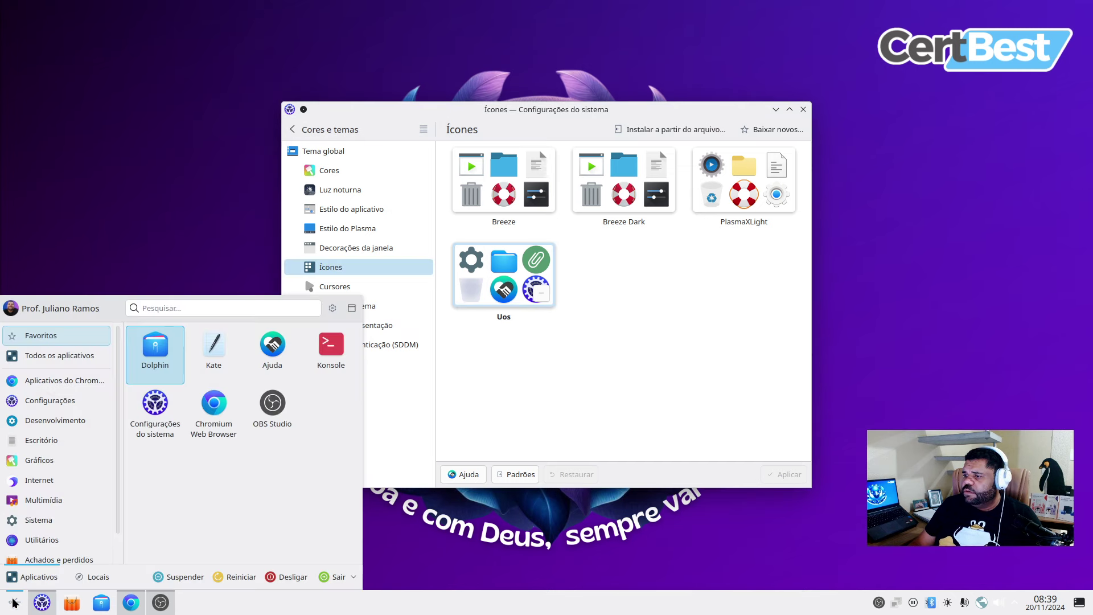
pyautogui.click(158, 371)
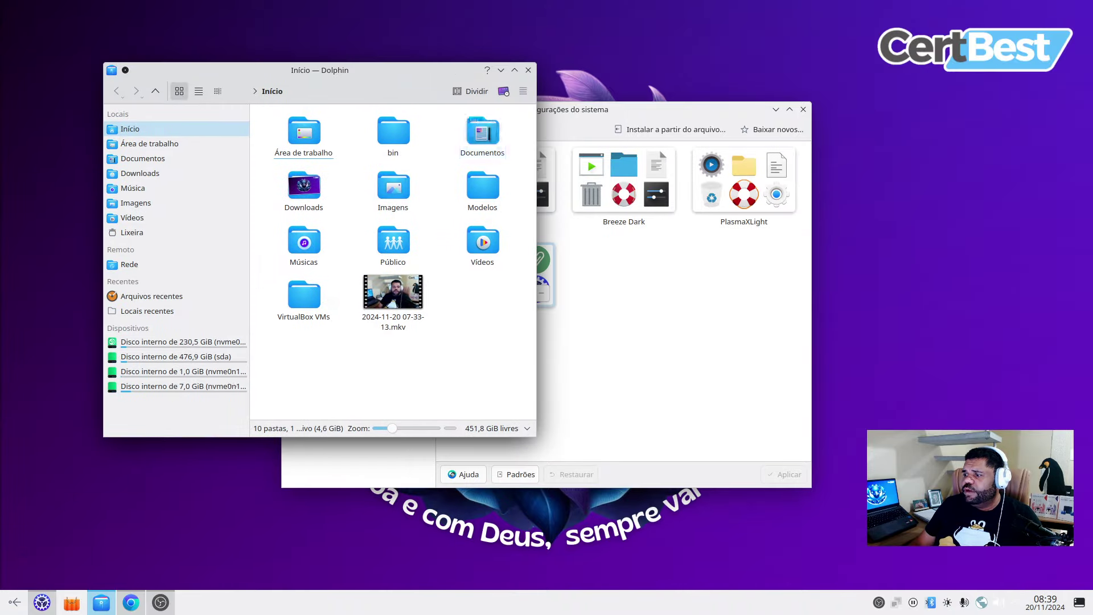
pyautogui.rightClick(14, 601)
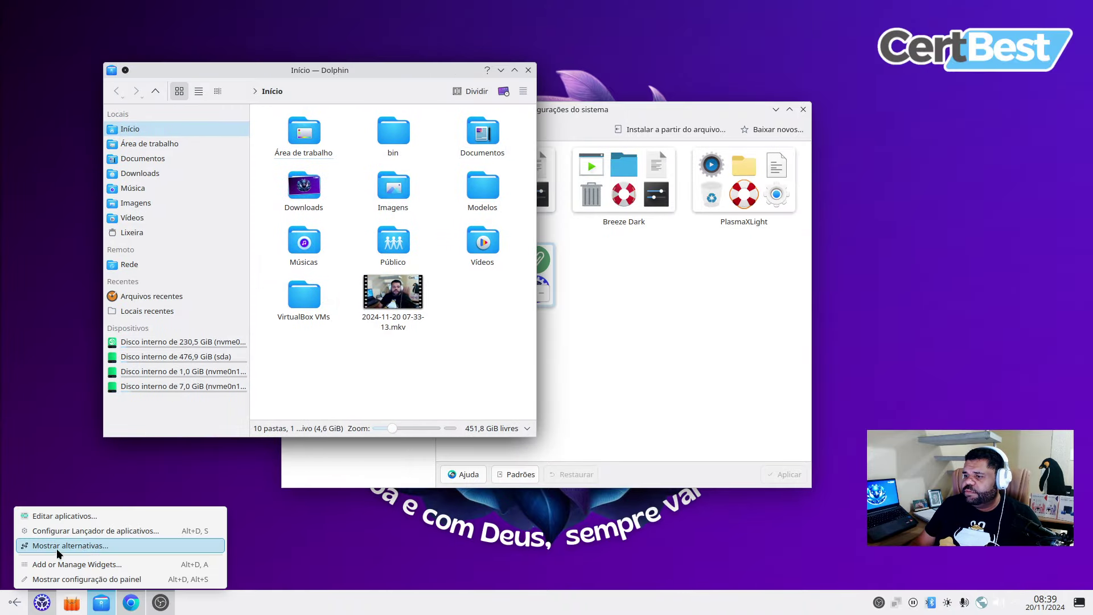
pyautogui.click(128, 527)
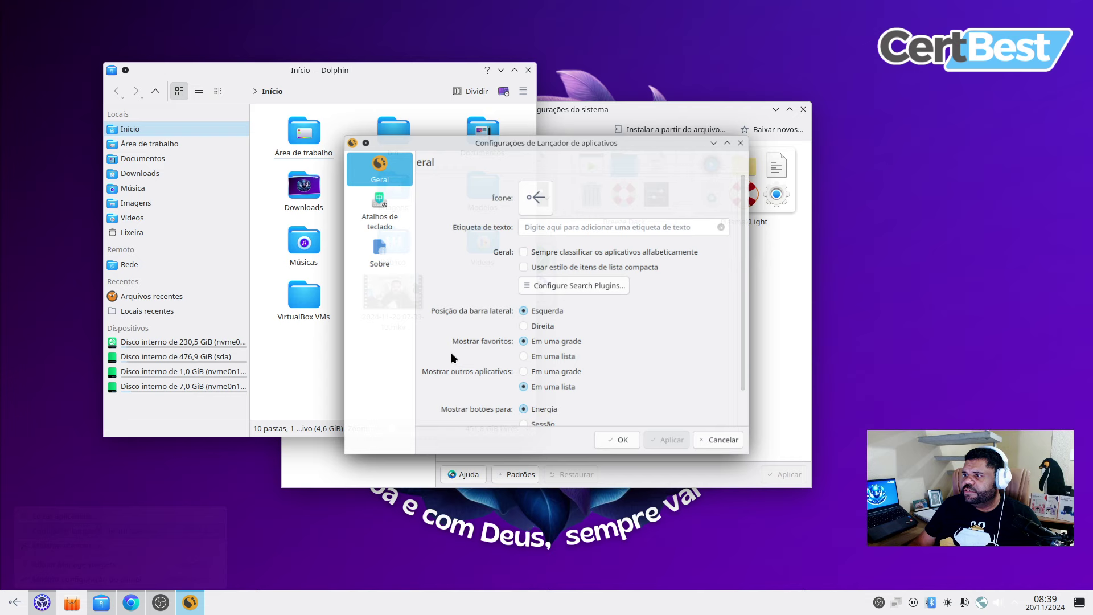
pyautogui.click(535, 197)
pyautogui.click(565, 227)
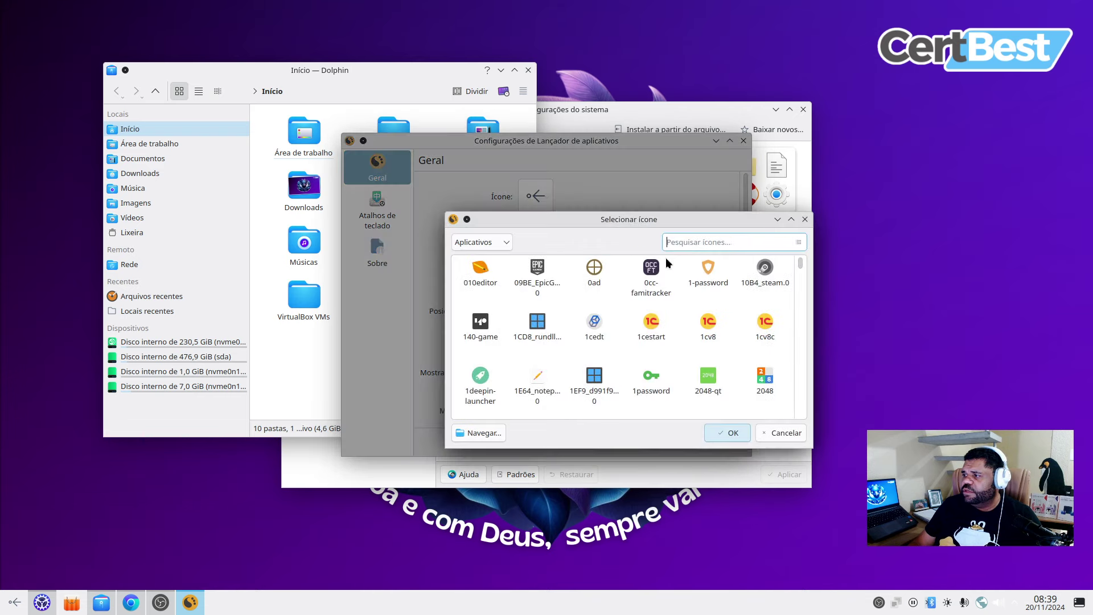
# Search 'suse' and set start-here-opensuse as the launcher icon
pyautogui.write('o')
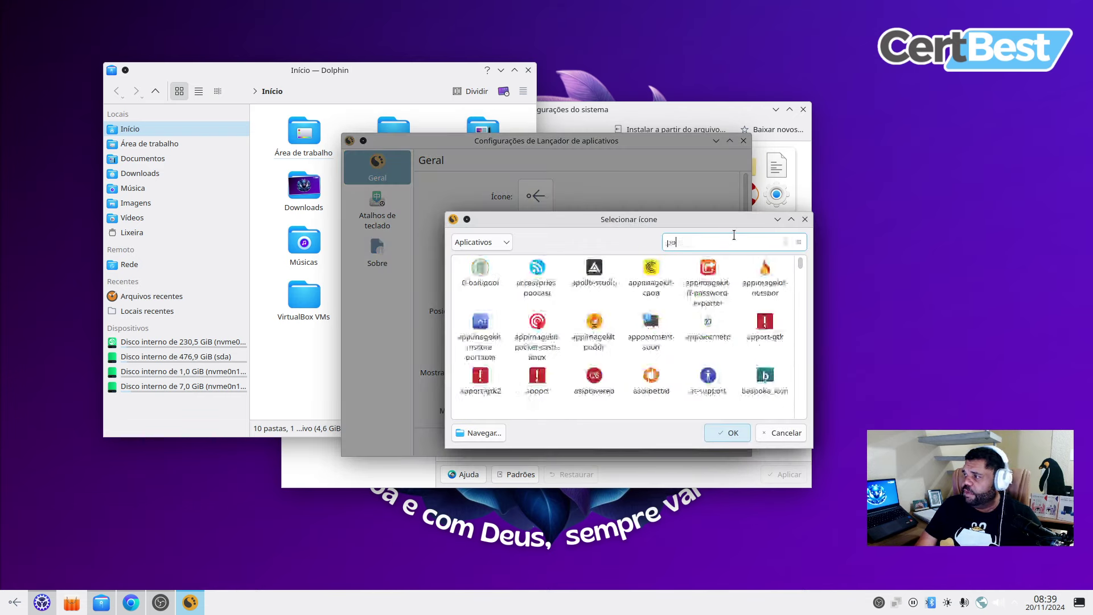
pyautogui.press('BackSpace')
pyautogui.write('suse')
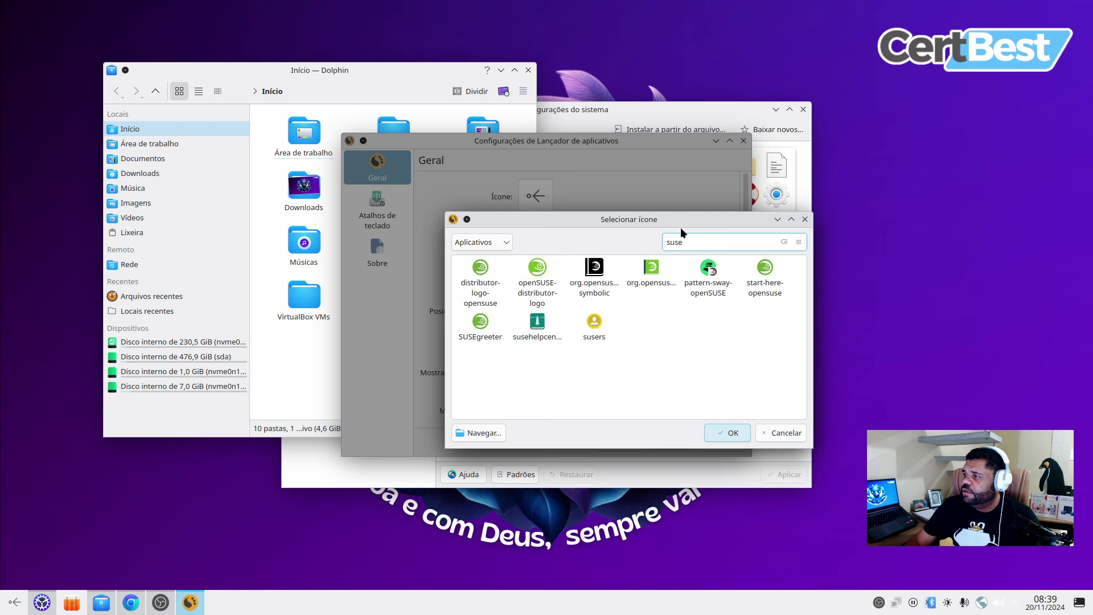
pyautogui.click(765, 267)
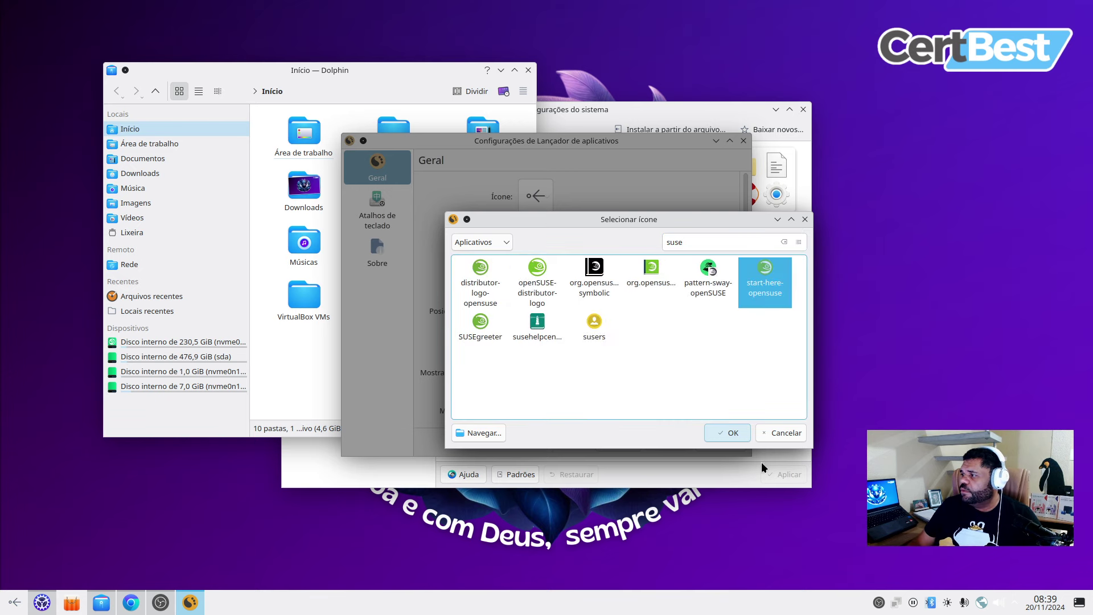
pyautogui.click(726, 432)
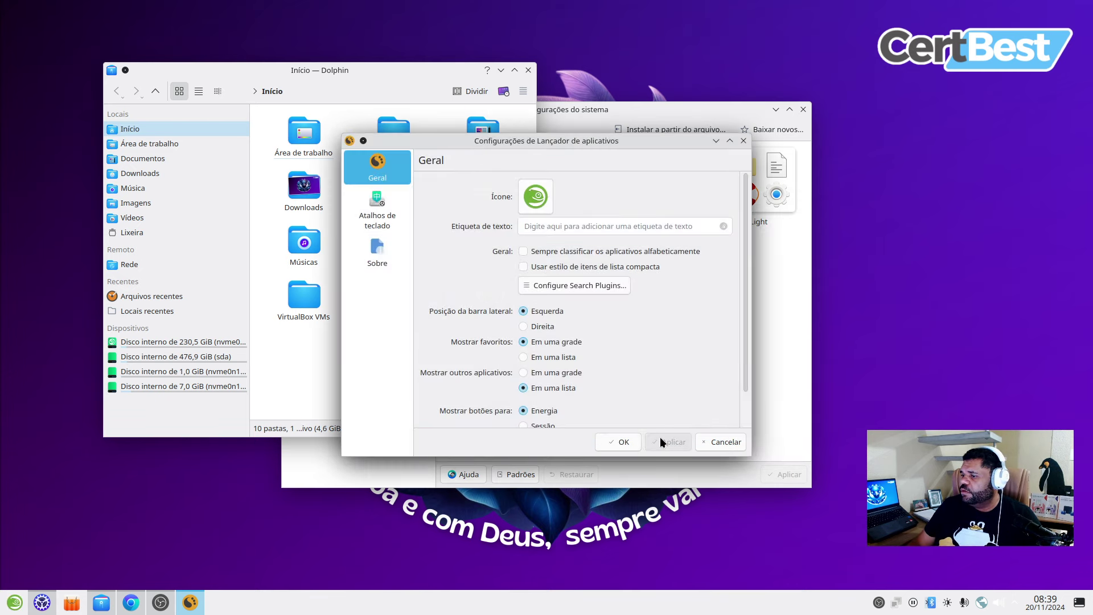
pyautogui.click(615, 439)
# Check the new launcher icon in the menu and close Dolphin
pyautogui.click(15, 603)
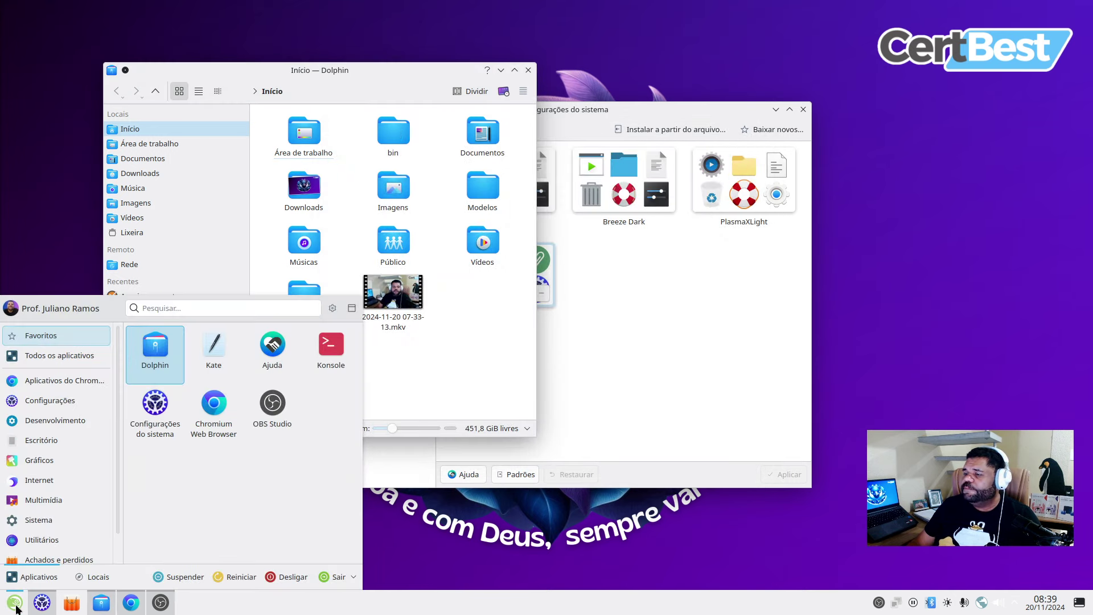
pyautogui.click(15, 603)
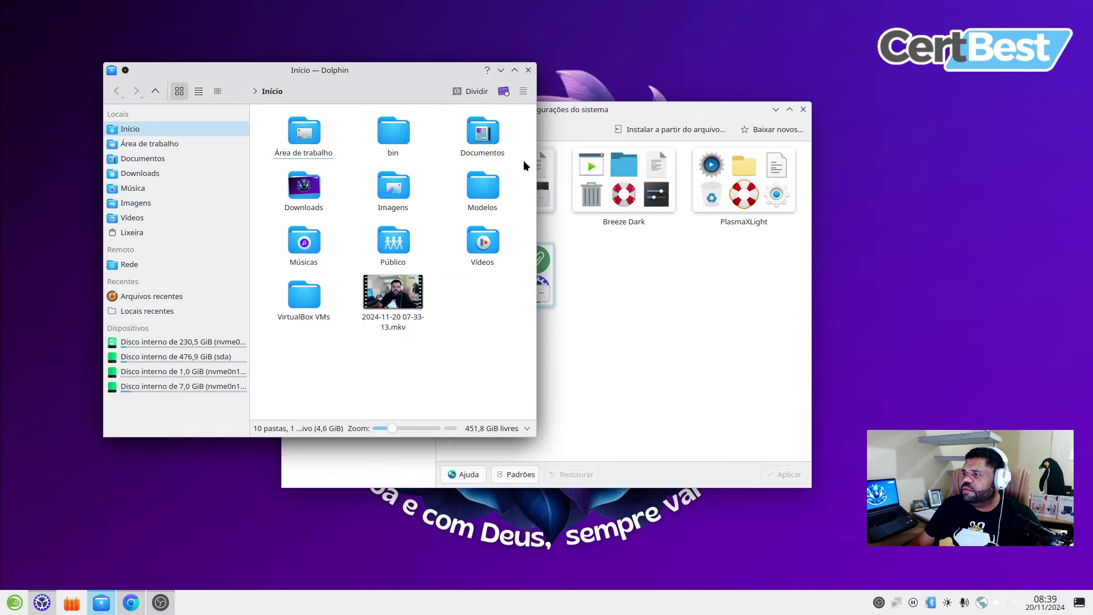
pyautogui.click(528, 70)
# Apply the PlasmaXLight icon theme and bring up the launcher's icon picker
pyautogui.click(742, 172)
pyautogui.click(797, 475)
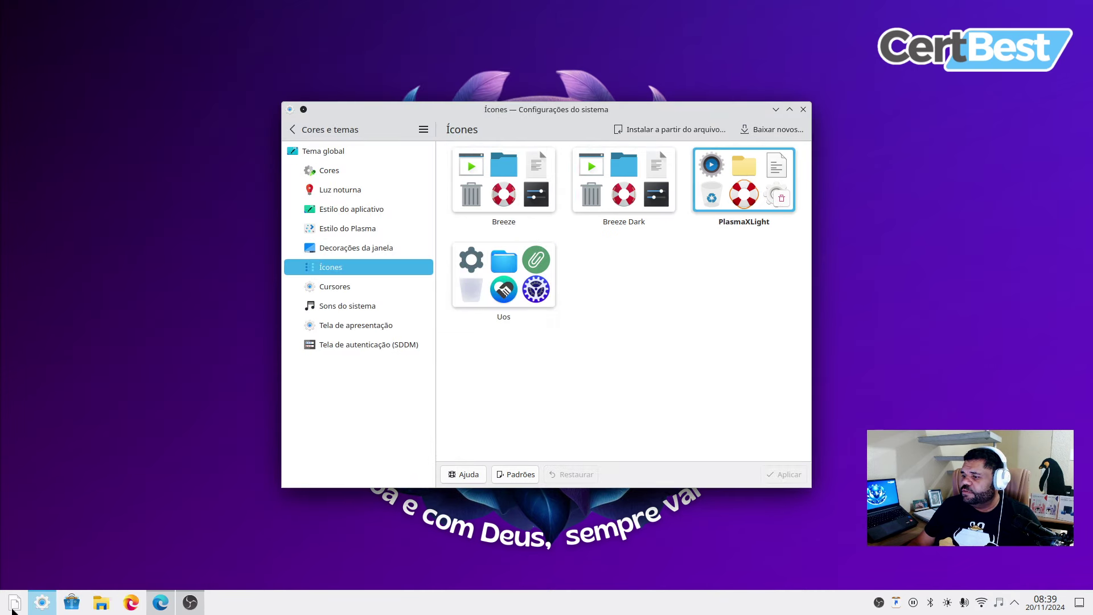
pyautogui.rightClick(14, 605)
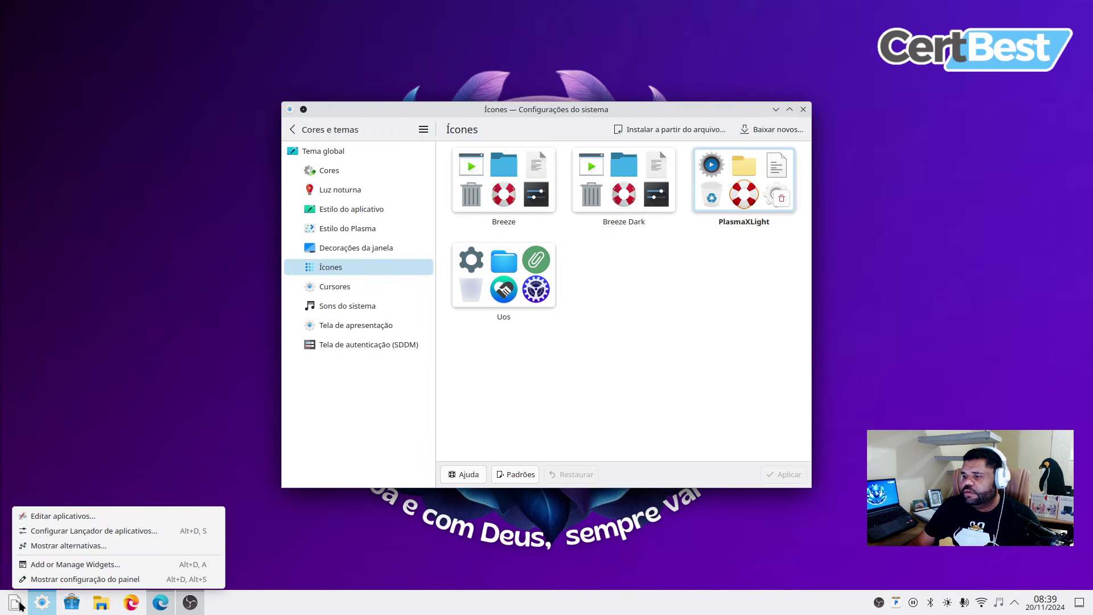
pyautogui.click(73, 531)
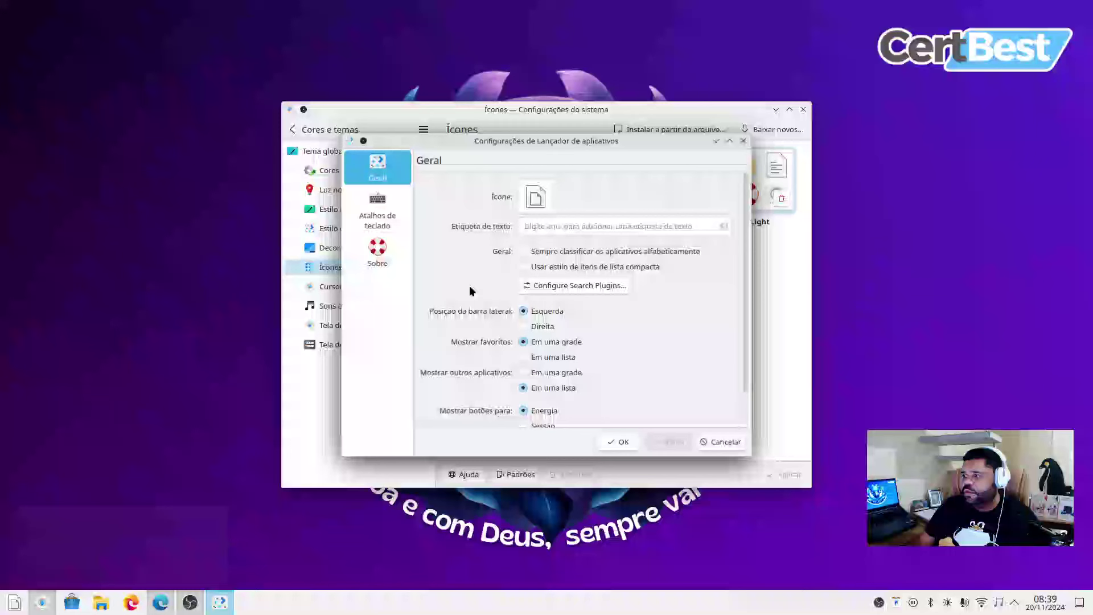
pyautogui.click(535, 197)
pyautogui.click(568, 226)
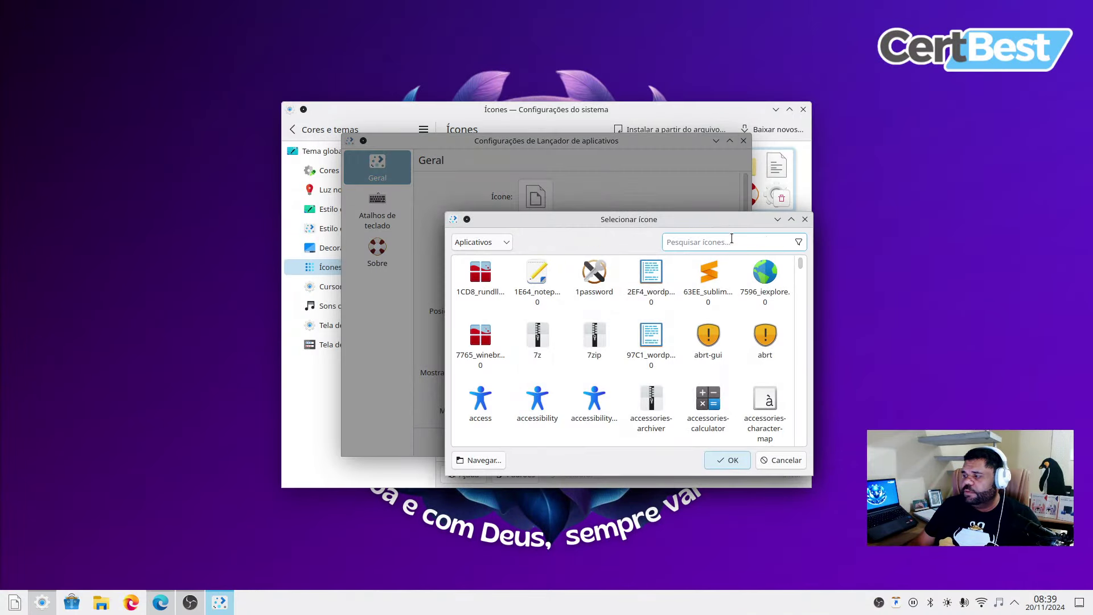
# Search 'opensu' and set openSUSE-distributor-logo as the launcher icon
pyautogui.write('opensu')
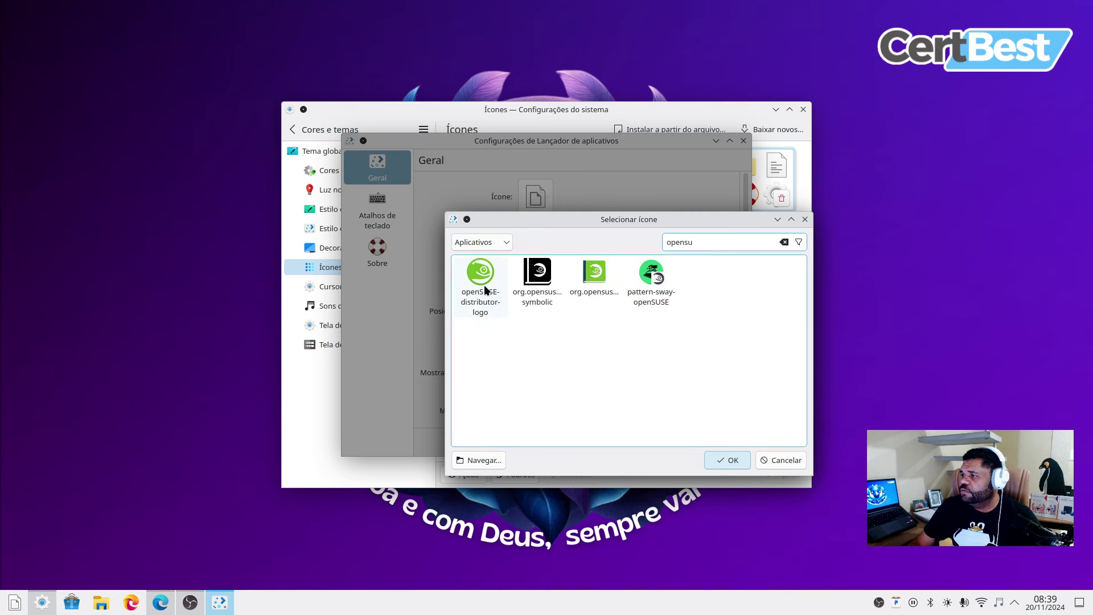
pyautogui.click(484, 285)
pyautogui.click(740, 464)
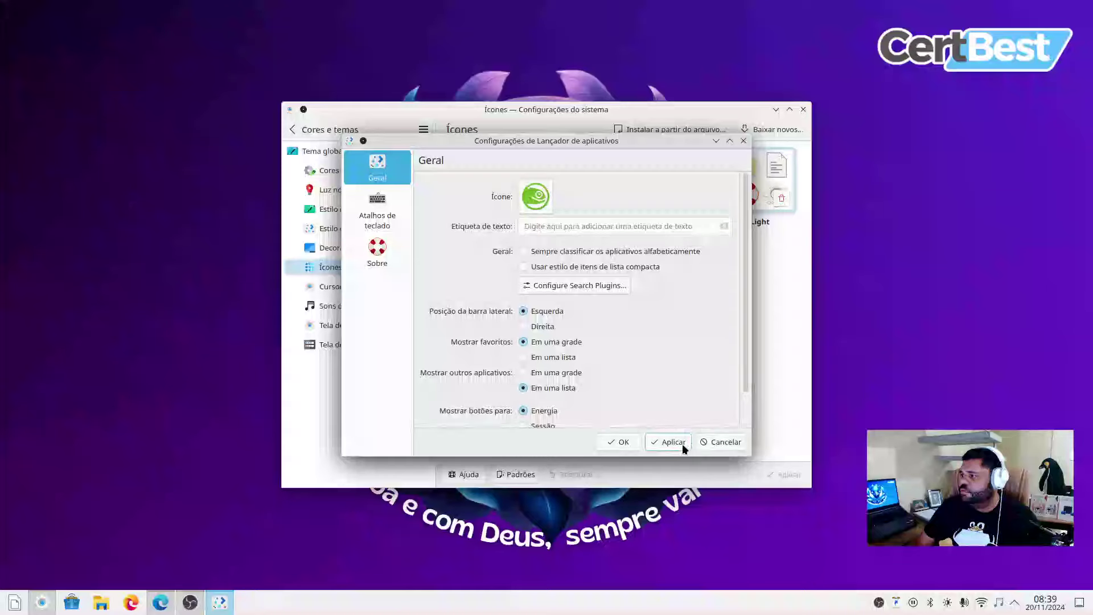
pyautogui.click(604, 440)
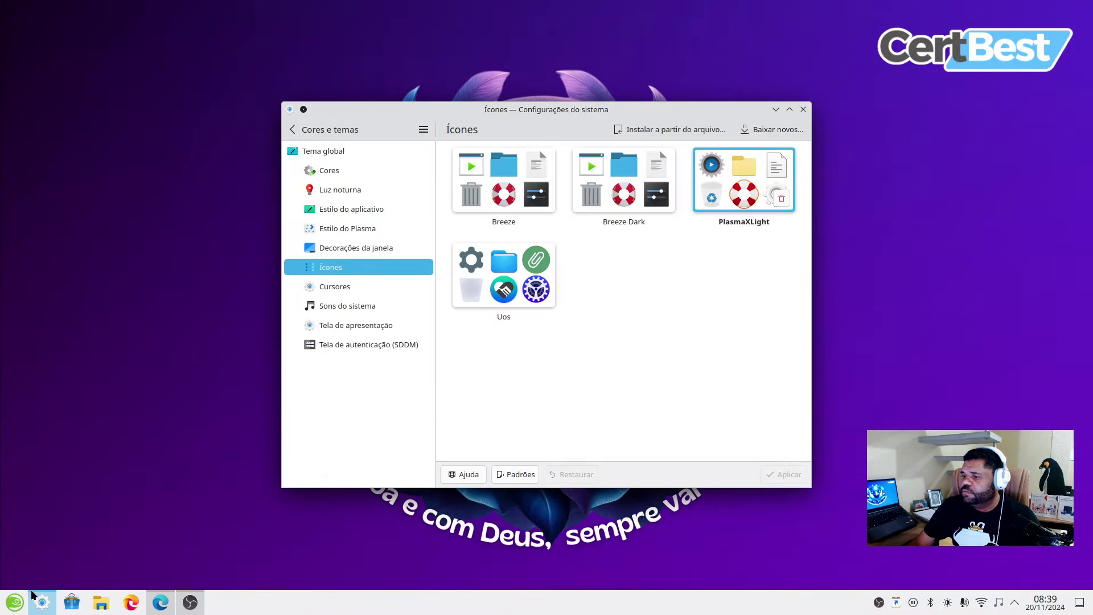
# Check the launcher's new icon in its menu and close System Settings
pyautogui.click(15, 601)
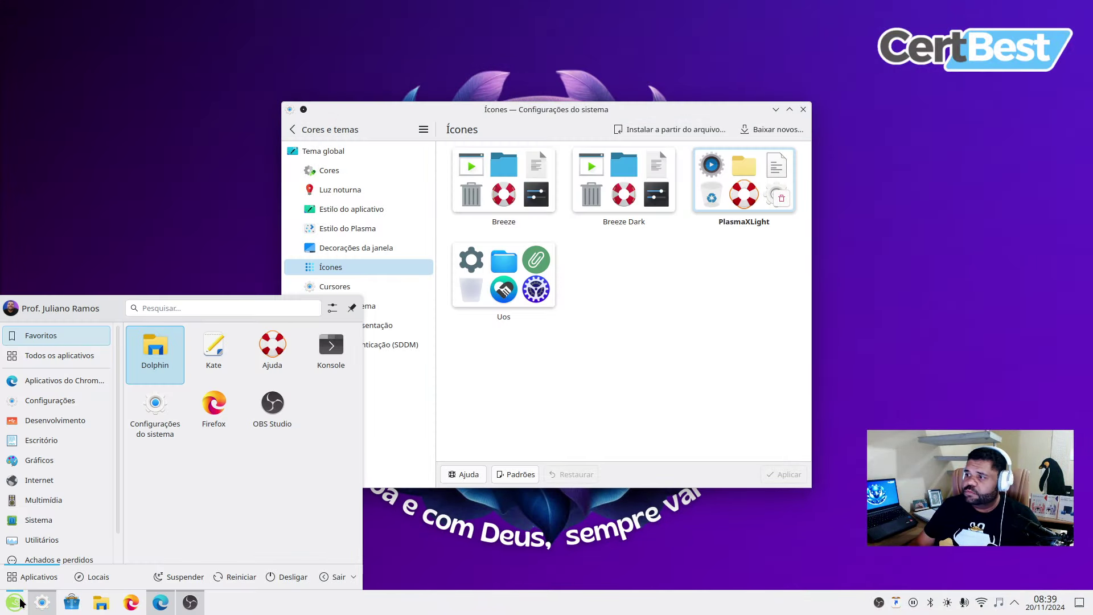
pyautogui.click(19, 602)
pyautogui.click(802, 110)
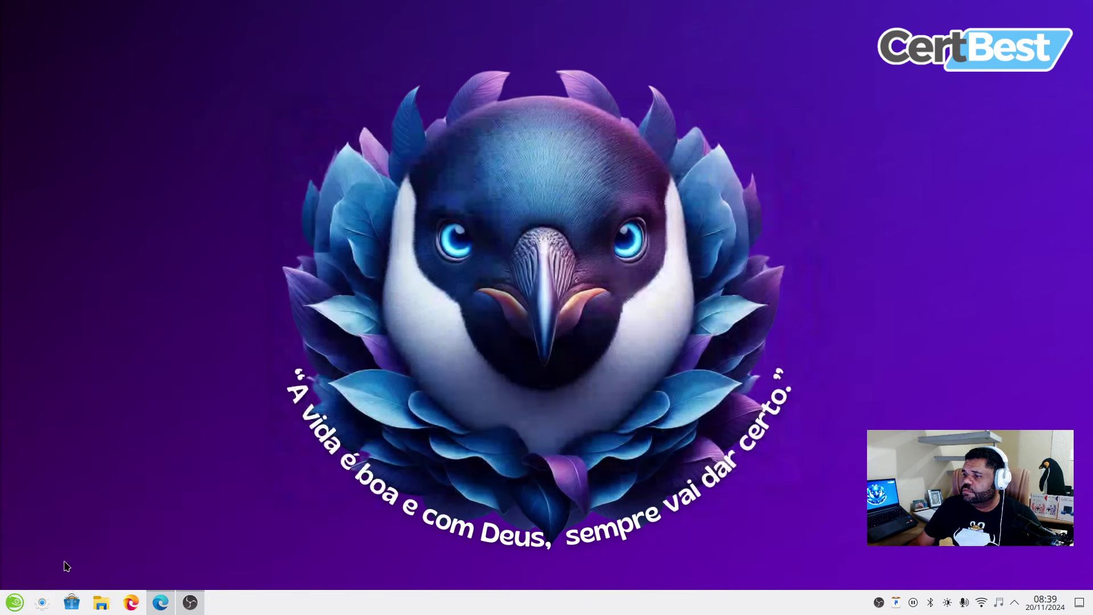